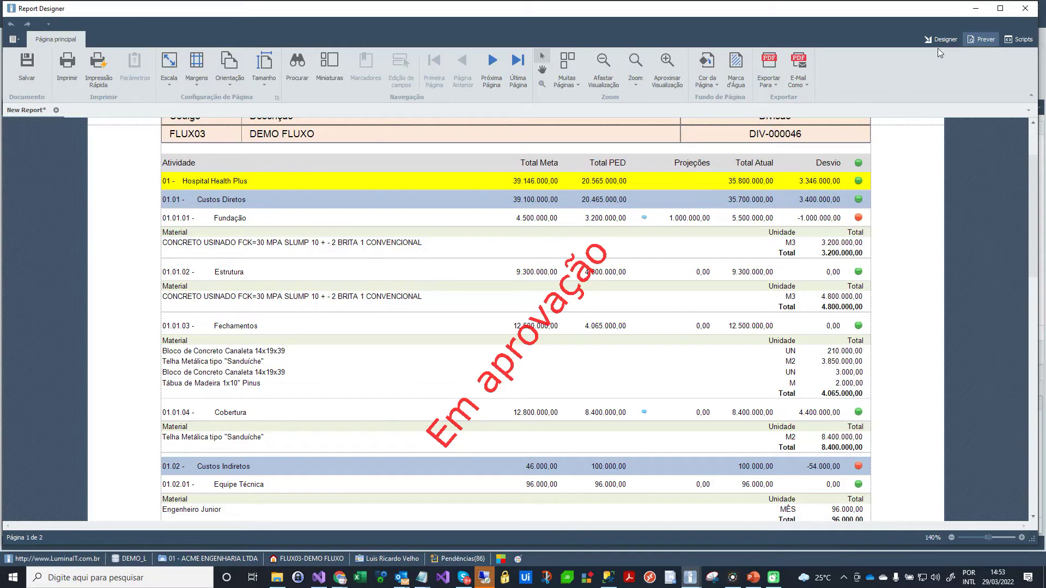
Preview the watermarked report and return to its design view
left_click(939, 41)
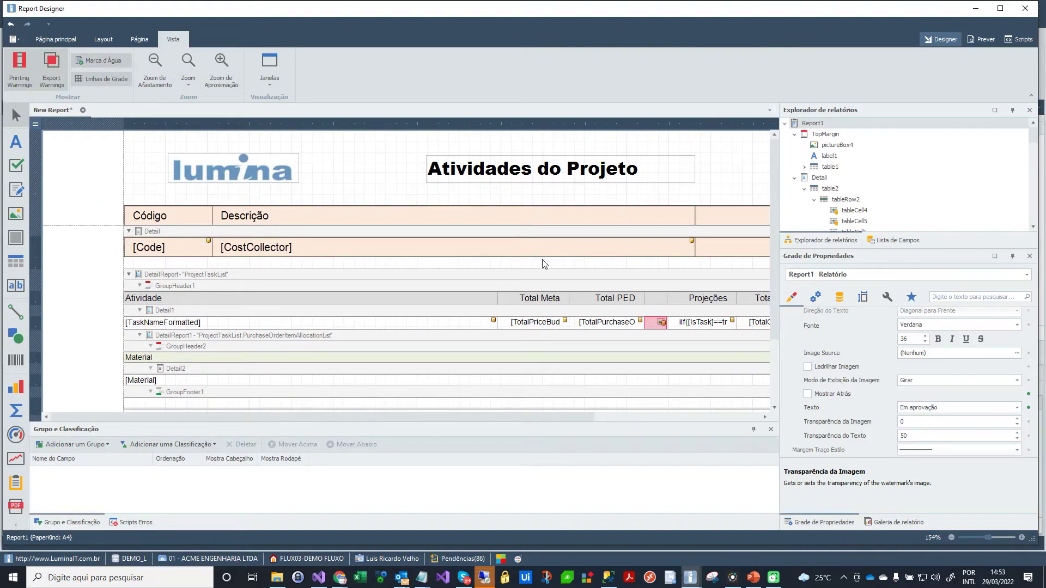
left_click(976, 41)
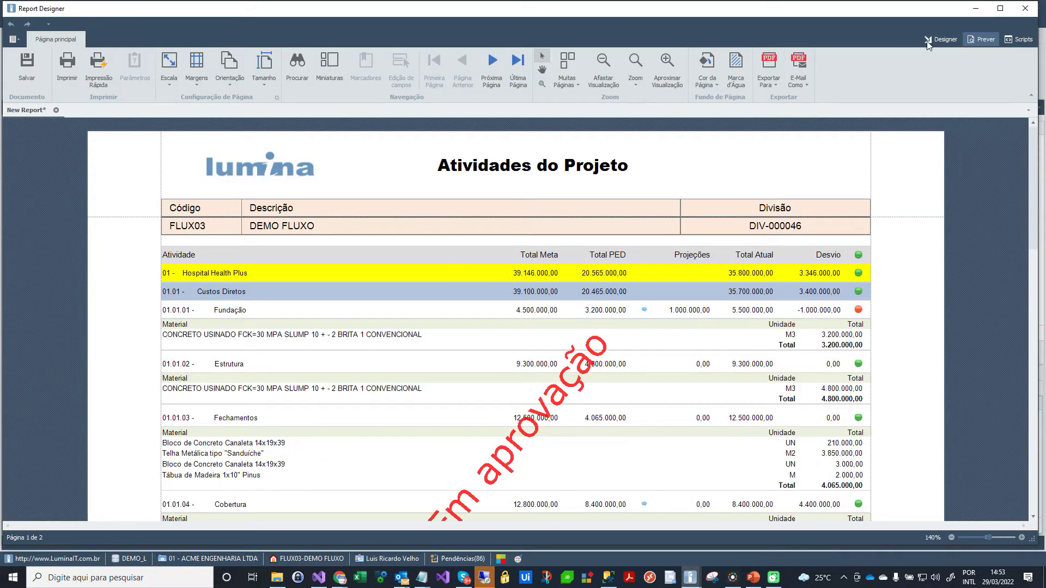
left_click(933, 39)
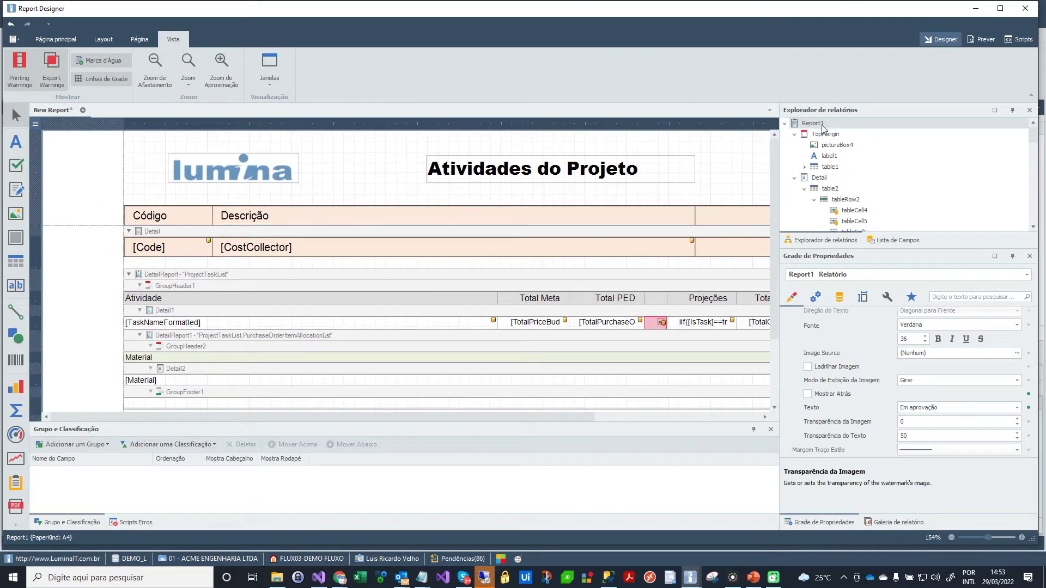
Clear the text of Report1's watermark in its watermark settings and preview the report
left_click(812, 124)
scroll(859, 343, "down", 3)
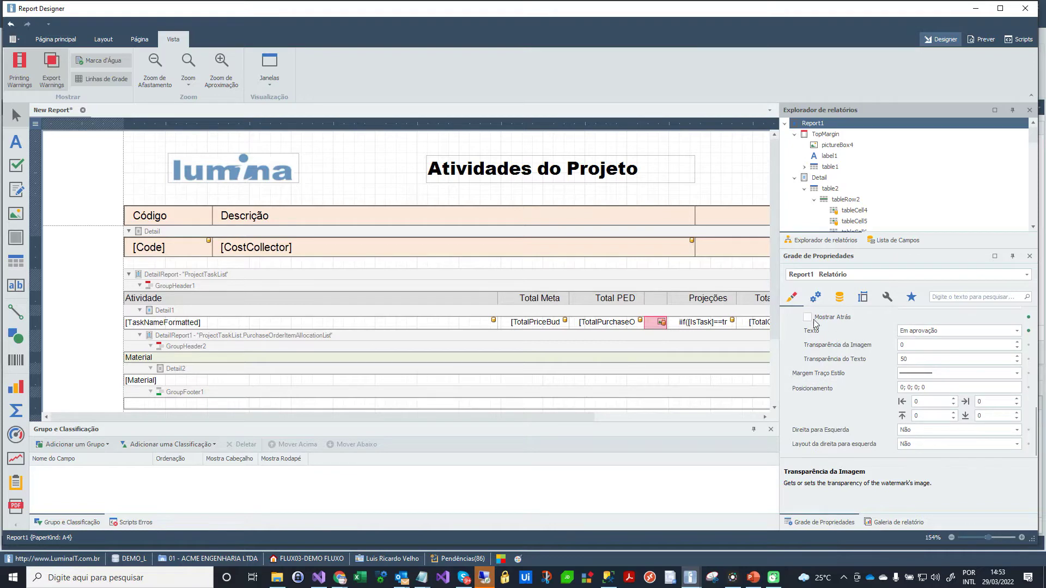
scroll(858, 372, "up", 5)
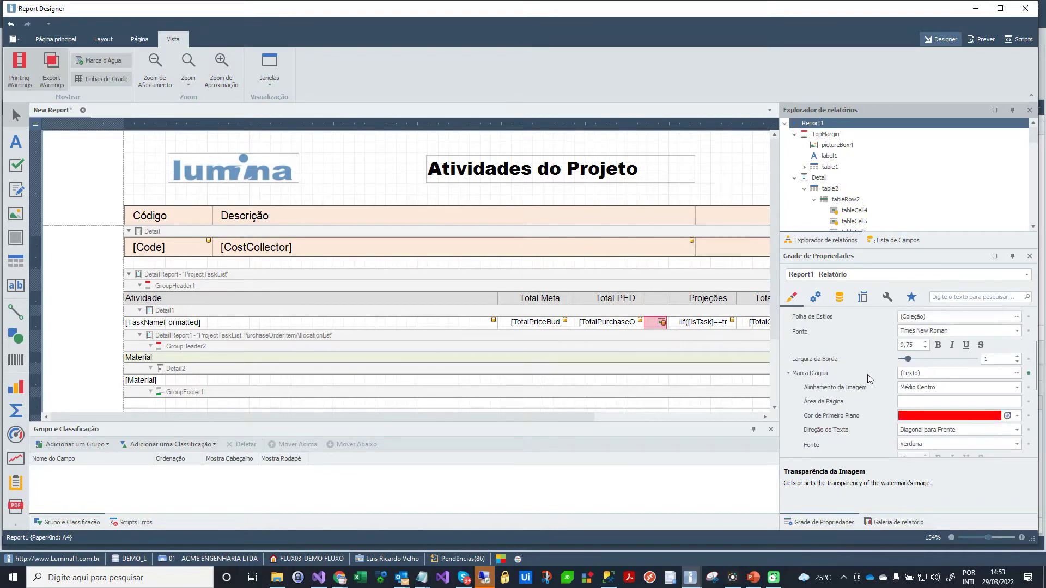
left_click(1028, 377)
left_click(975, 377)
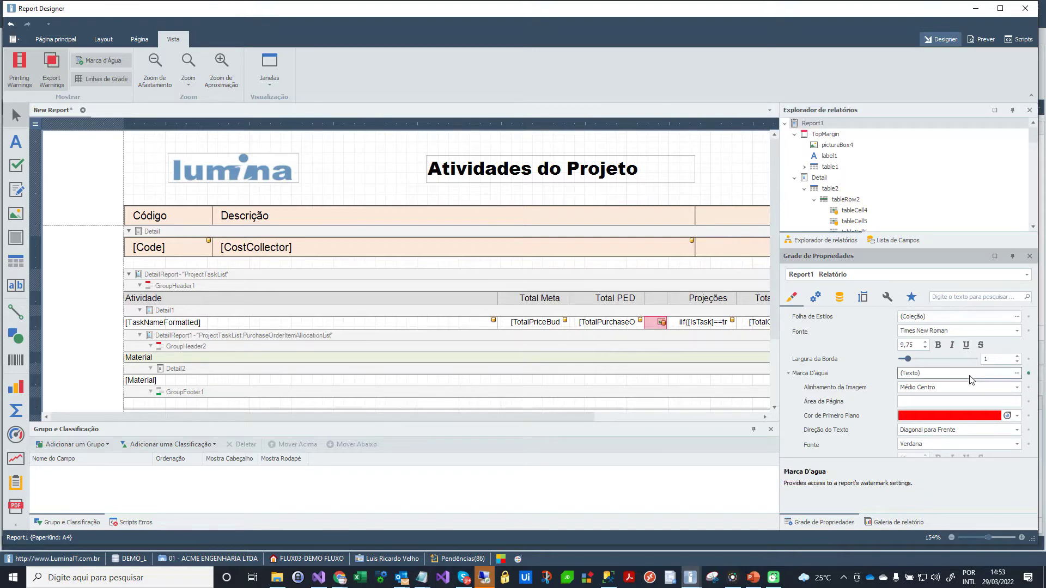
left_click(1016, 375)
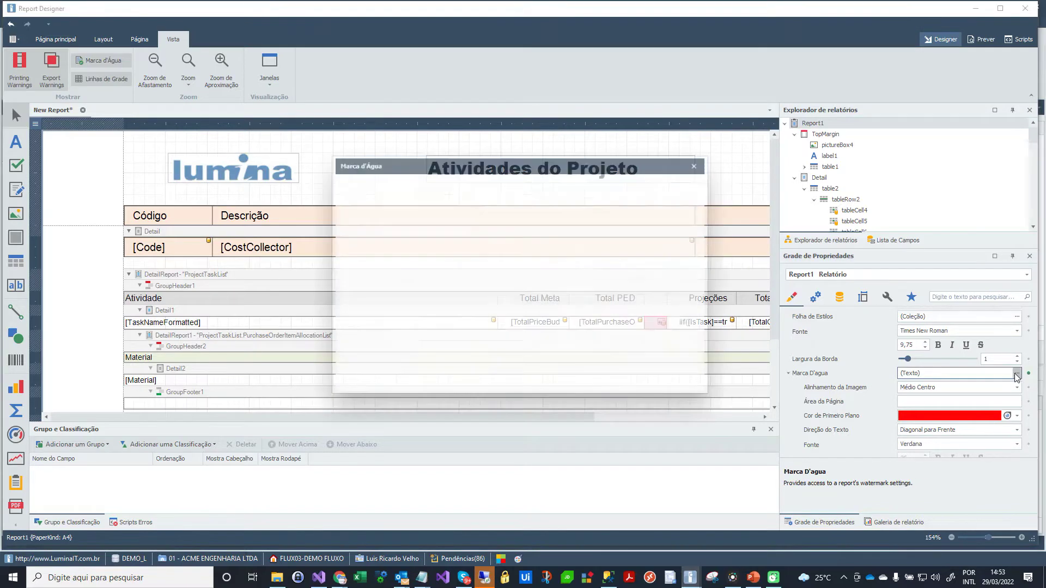
left_click(584, 208)
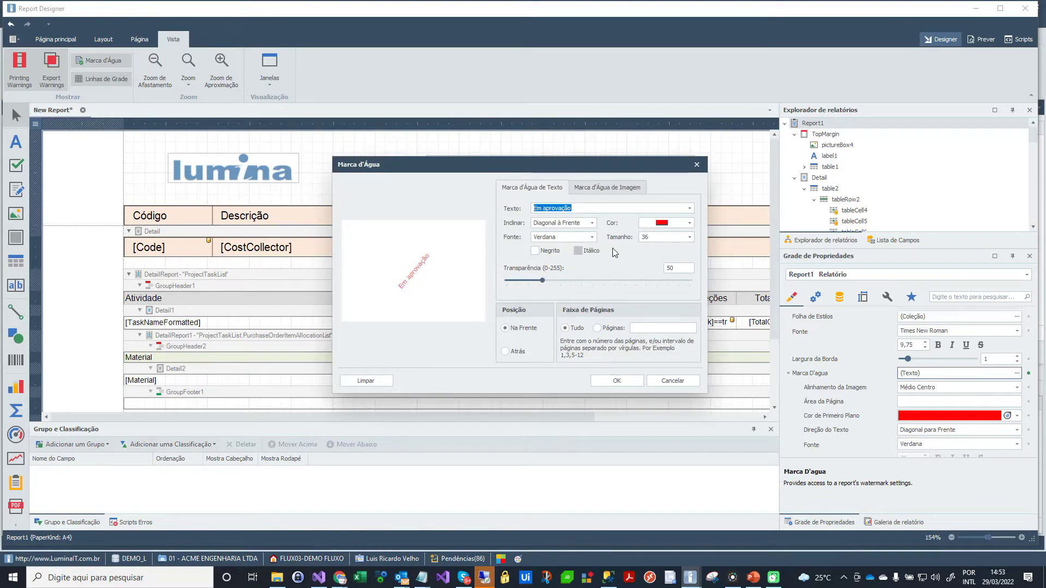
key("BackSpace")
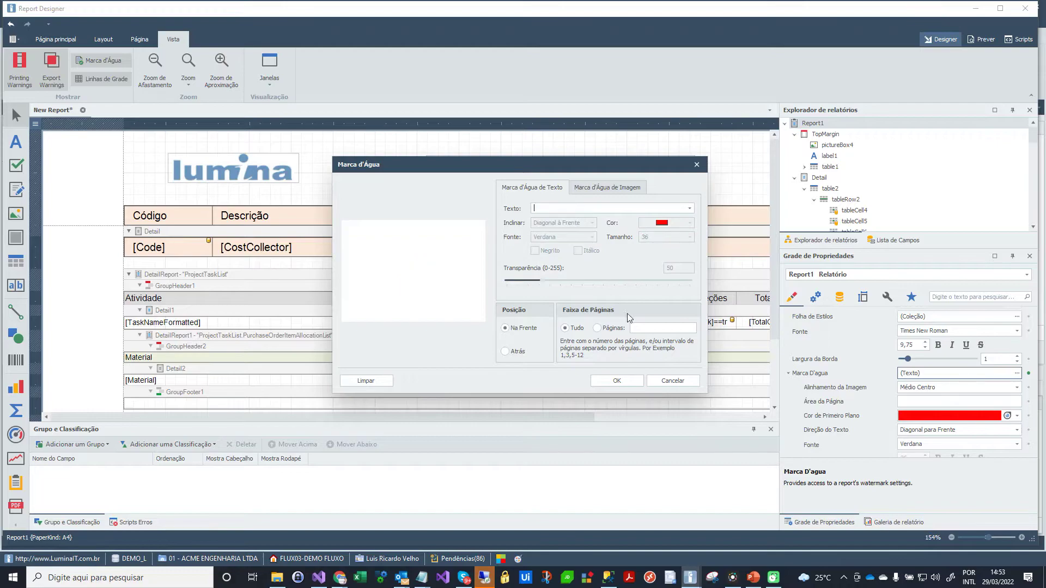
left_click(619, 379)
left_click(980, 40)
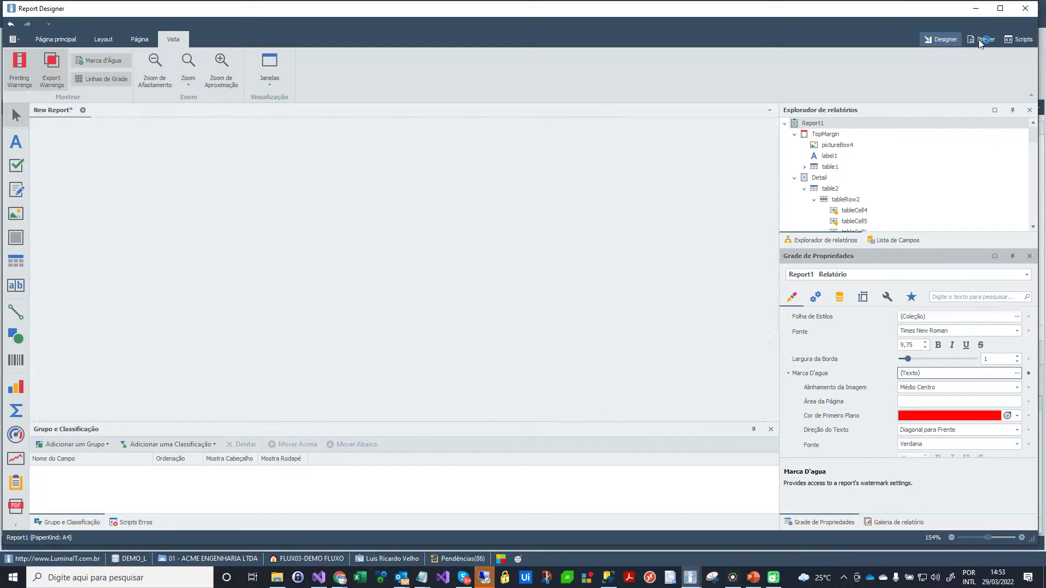
scroll(521, 344, "down", 3)
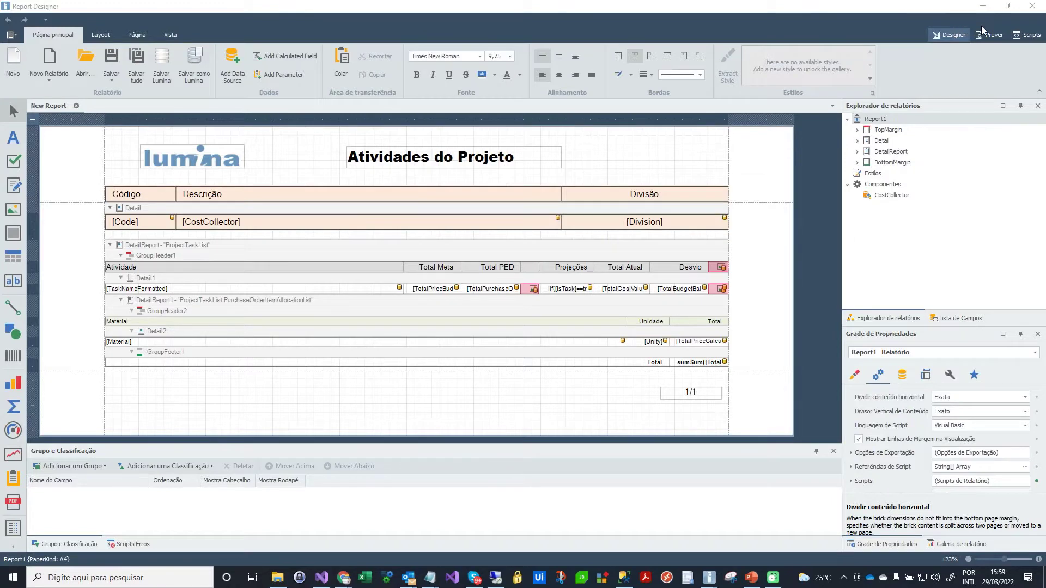
Examine the project activities report in the print preview at 120% zoom
left_click(989, 35)
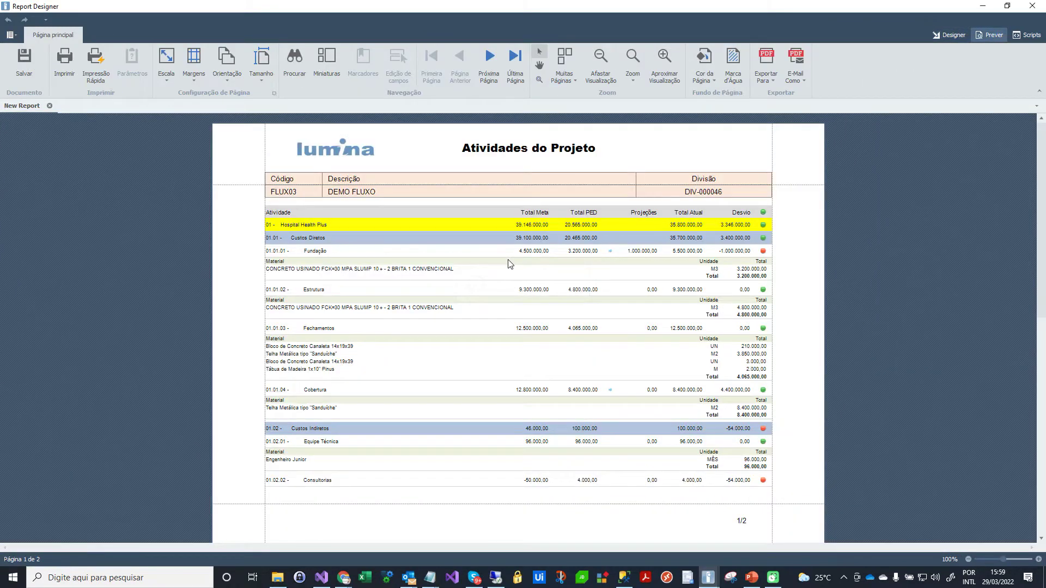
left_click(664, 64)
left_click(664, 64)
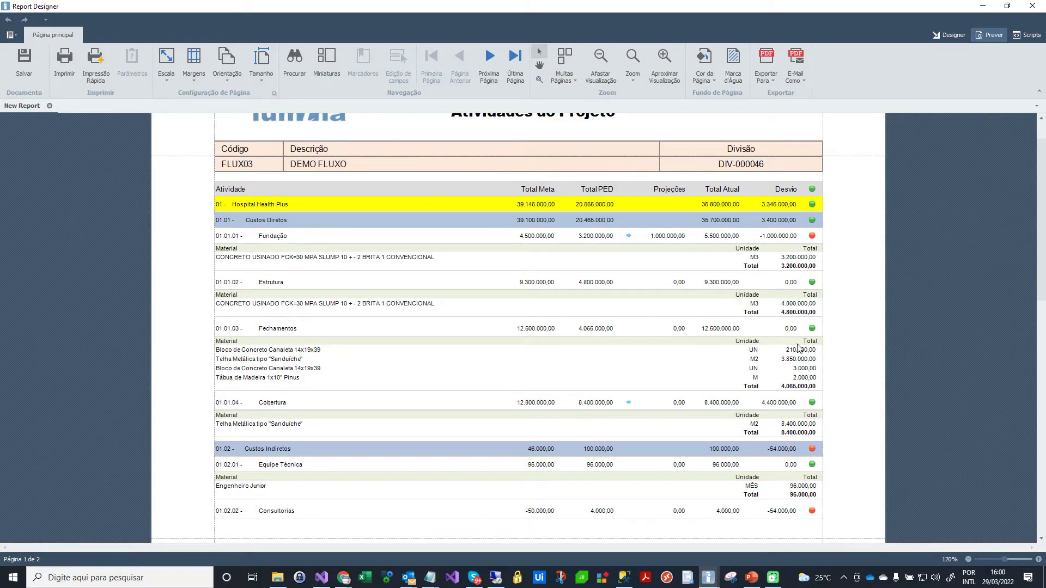
left_click(957, 39)
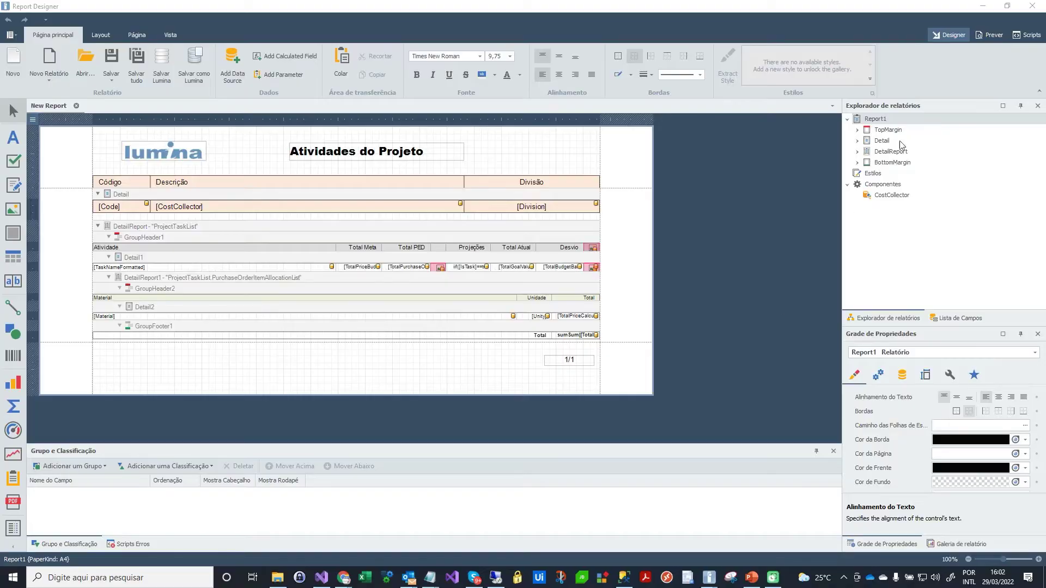
left_click(982, 38)
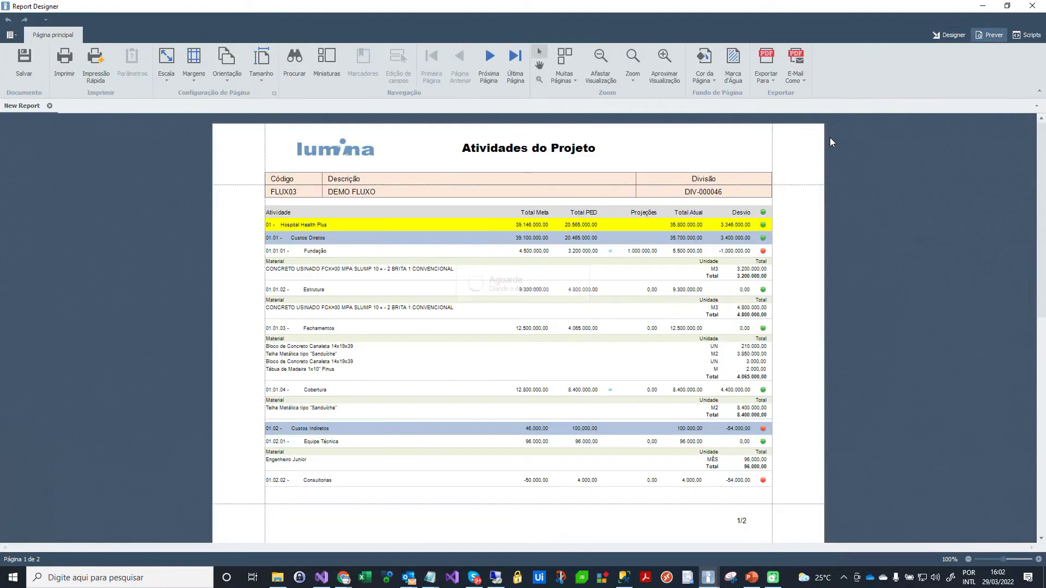
left_click(661, 62)
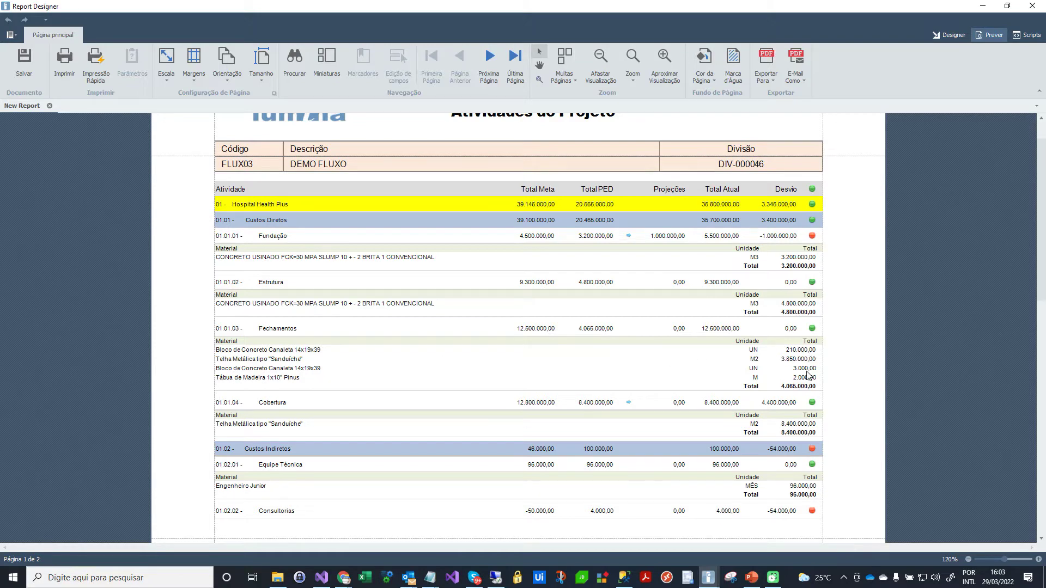
Return to the design view and look through the lists available under the CostCollector data source
left_click(939, 36)
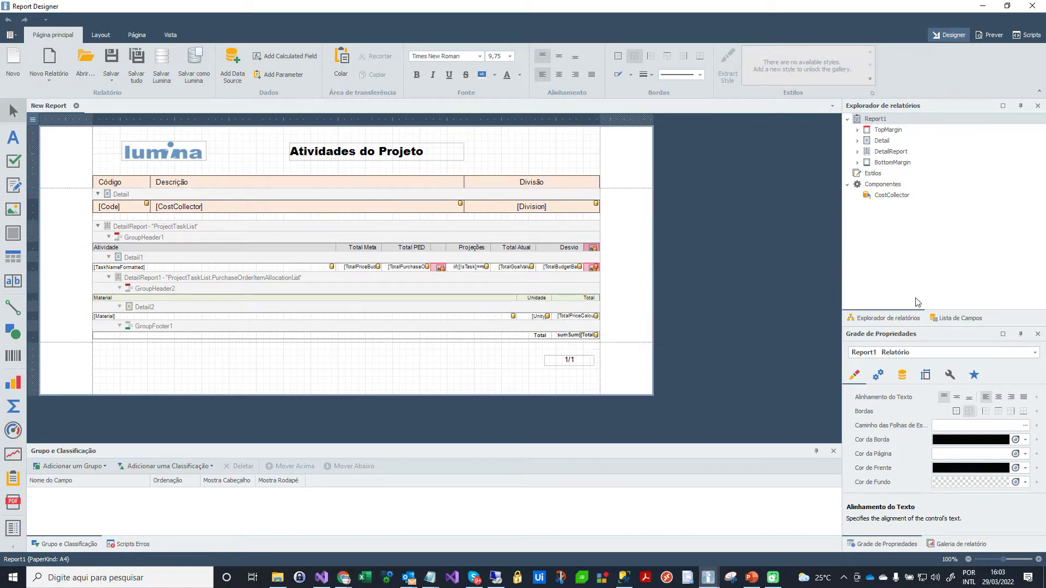
left_click(948, 321)
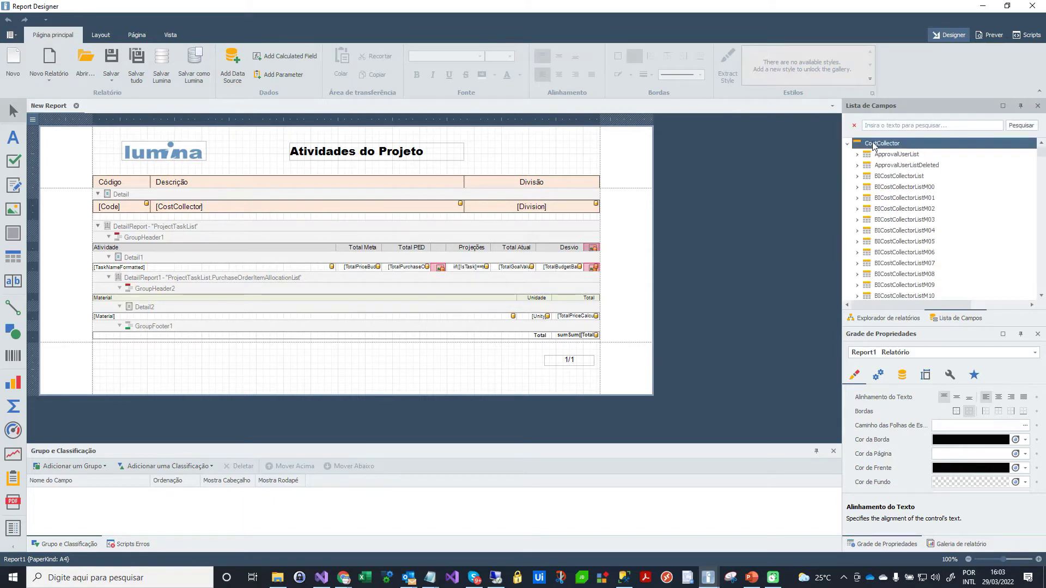
scroll(898, 277, "down", 4)
scroll(898, 276, "down", 15)
scroll(898, 276, "down", 4)
scroll(898, 277, "down", 12)
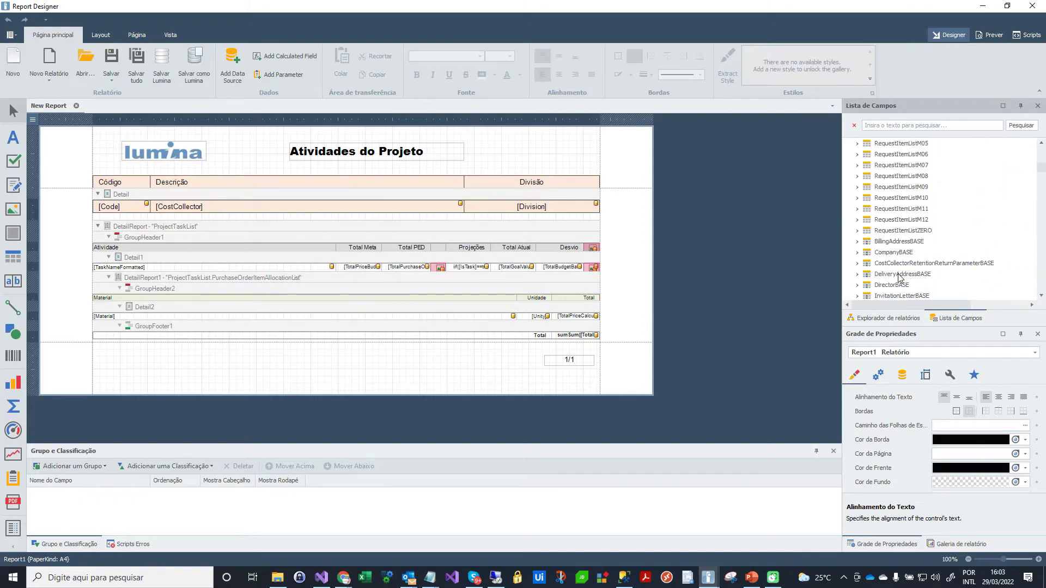
scroll(898, 277, "up", 6)
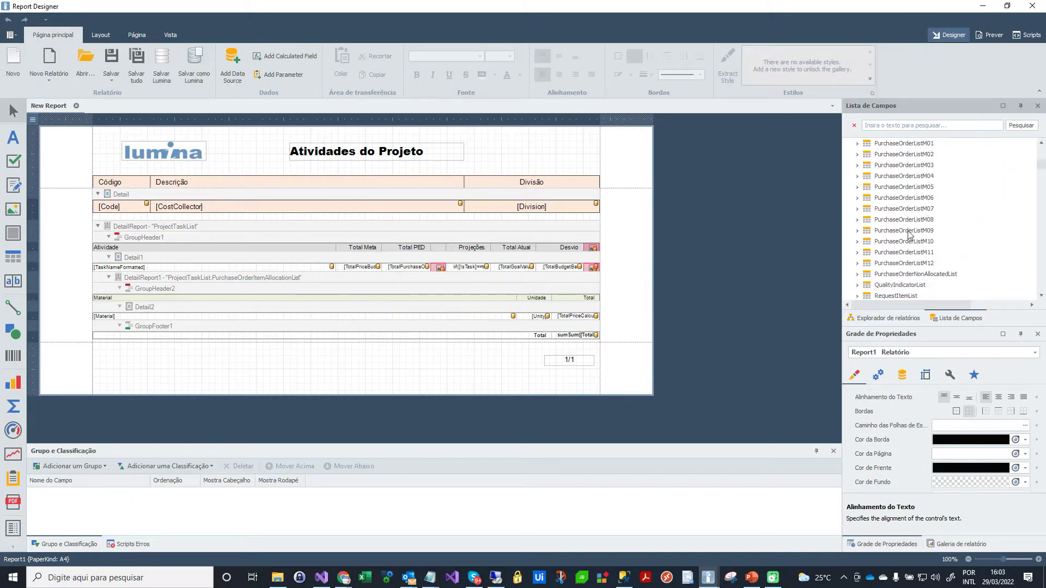
scroll(908, 235, "up", 10)
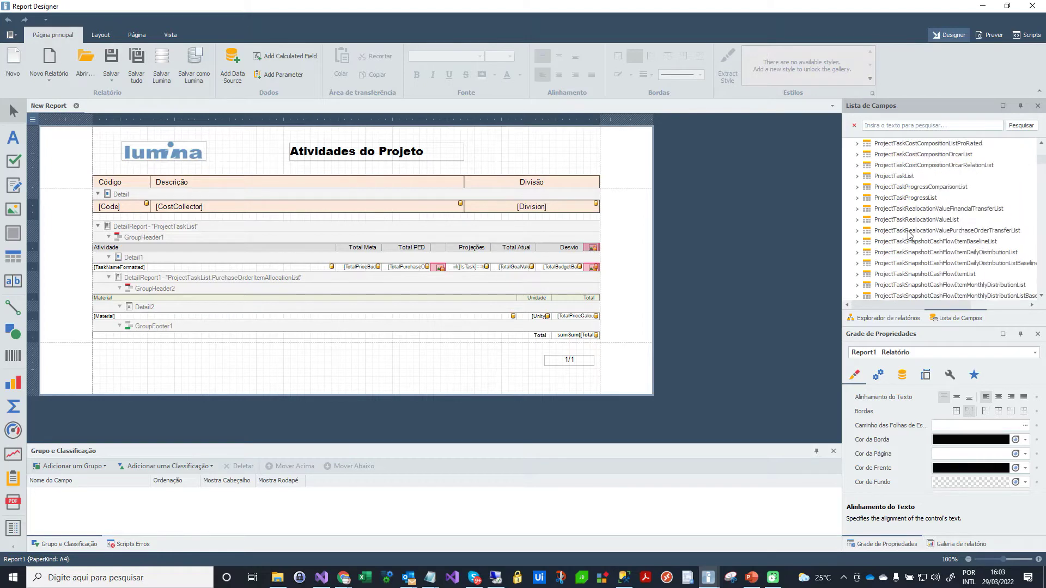
scroll(909, 235, "up", 15)
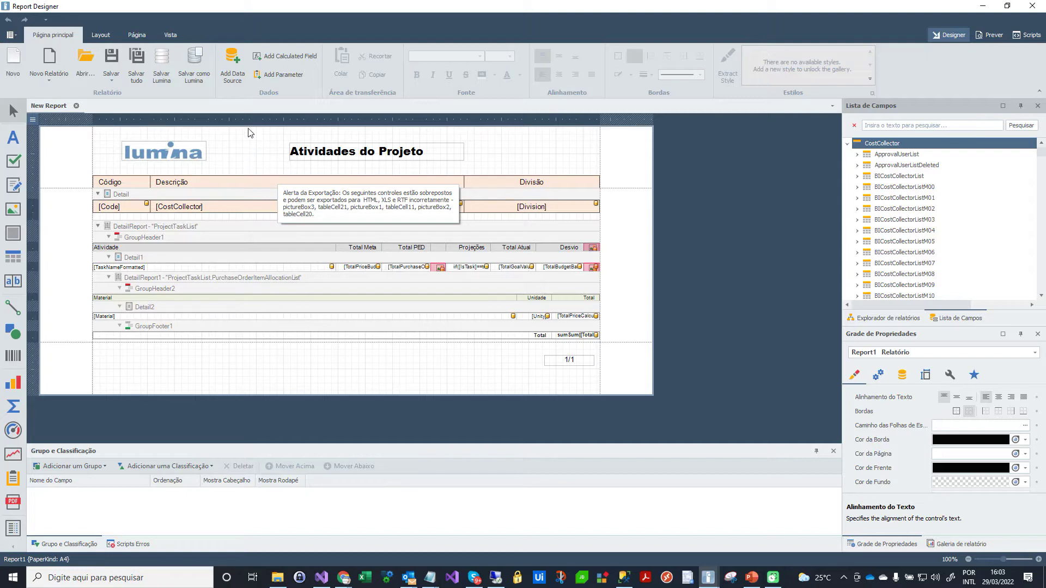
Add an Excel file data source to the report using ProjectTask.xlsx from the LuminaReports\ProjectTask folder
left_click(234, 78)
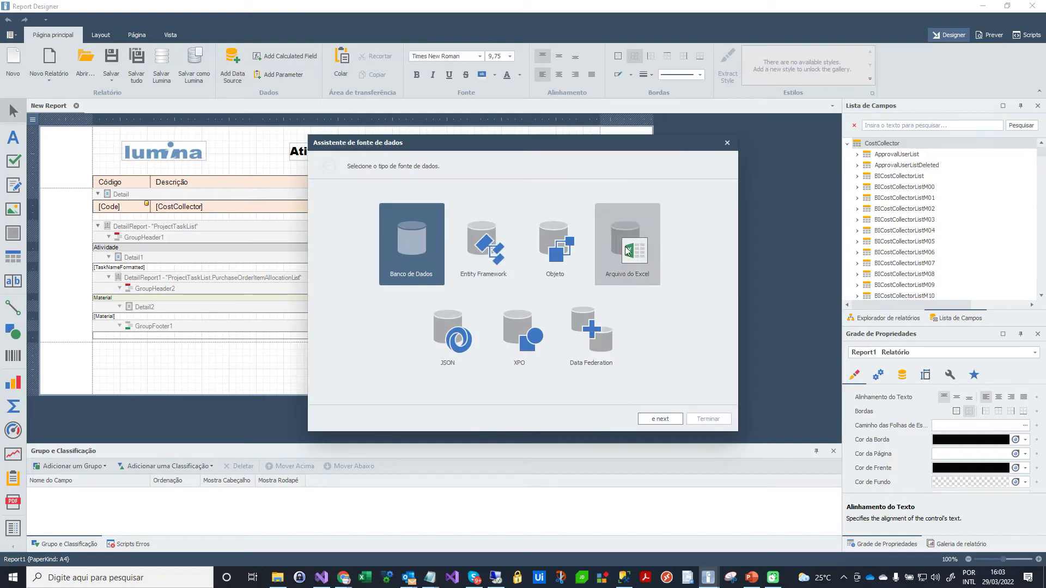
left_click(627, 251)
left_click(656, 420)
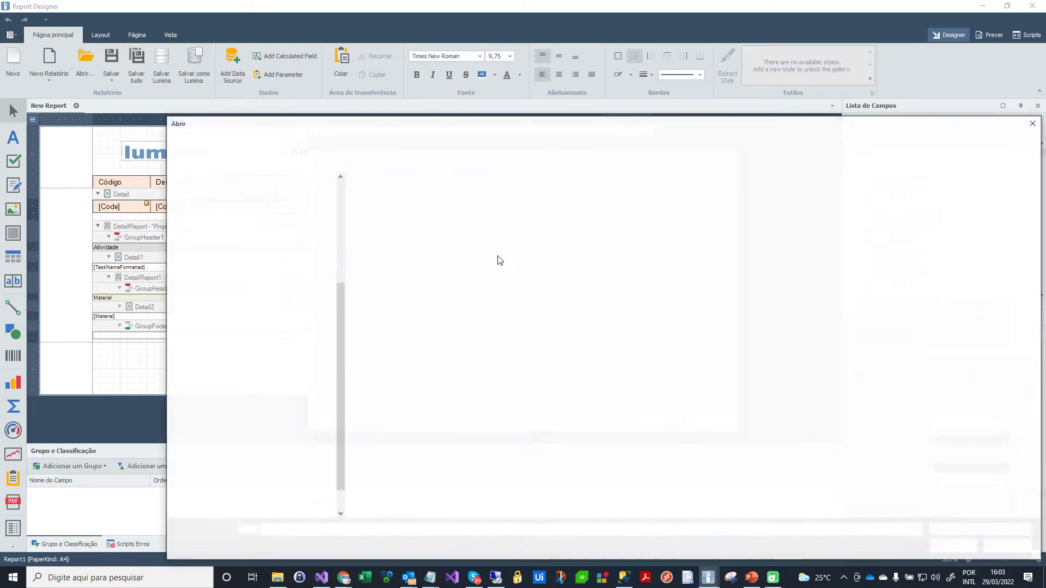
left_click(395, 207)
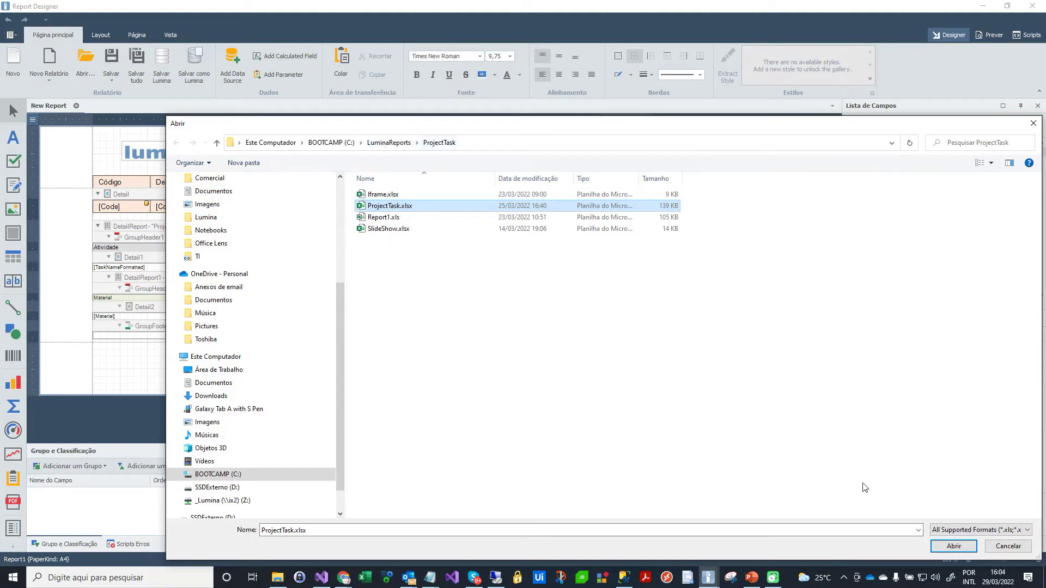
left_click(946, 547)
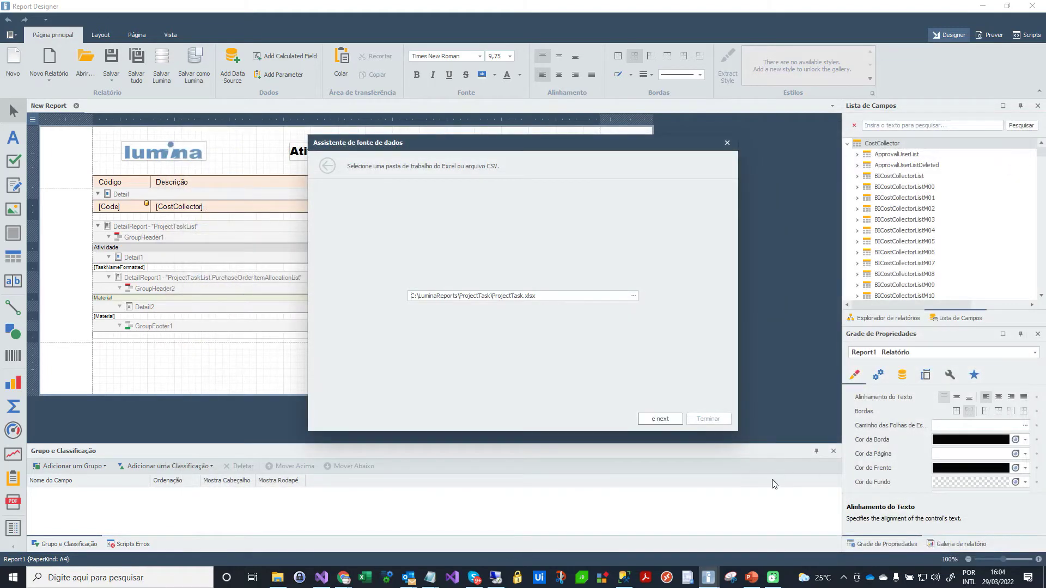
left_click(658, 419)
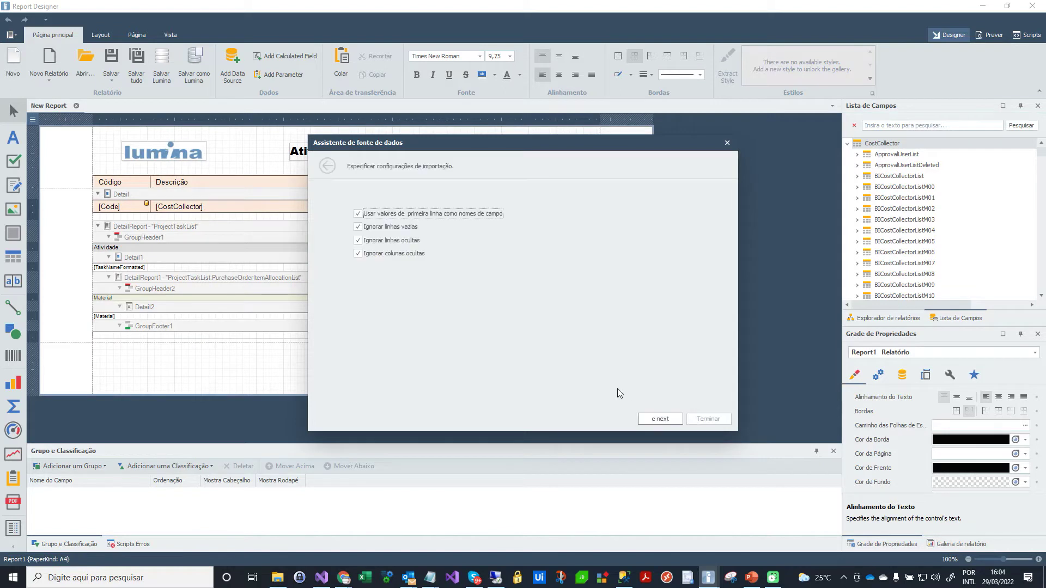
Accept the default import settings and import the CostCollectorList table with all its columns
left_click(656, 421)
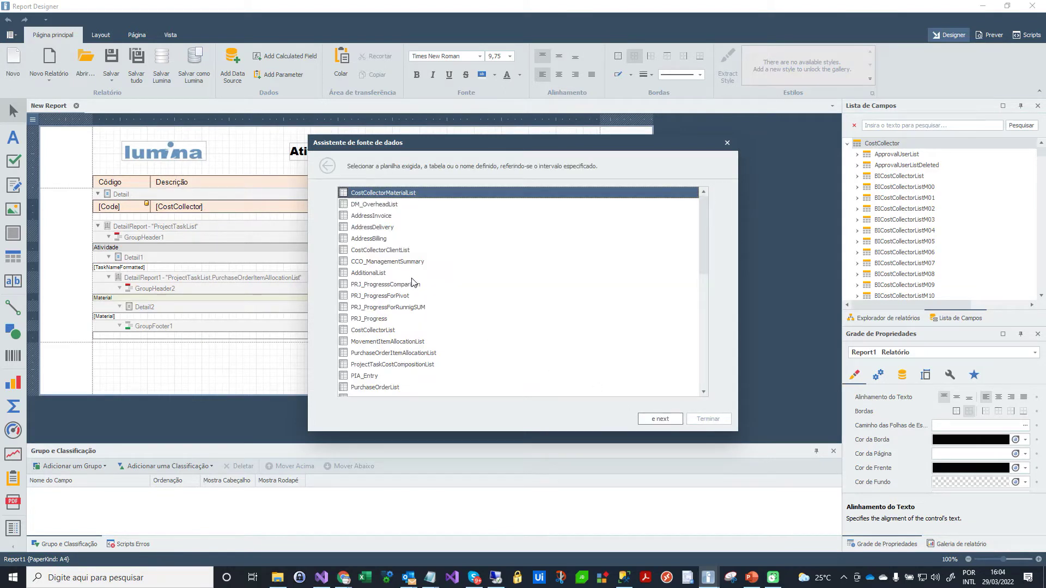
left_click(389, 331)
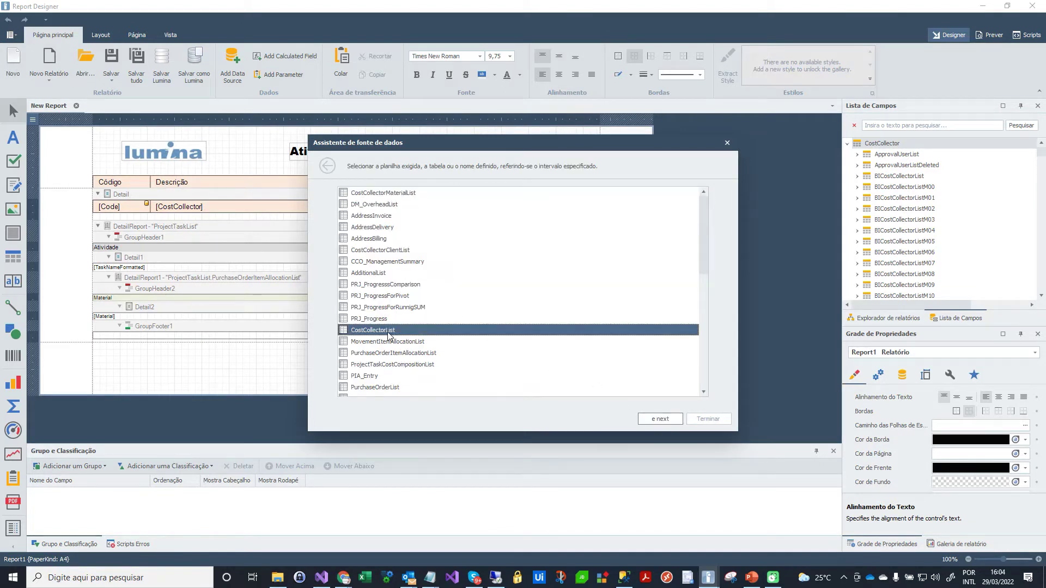
left_click(677, 424)
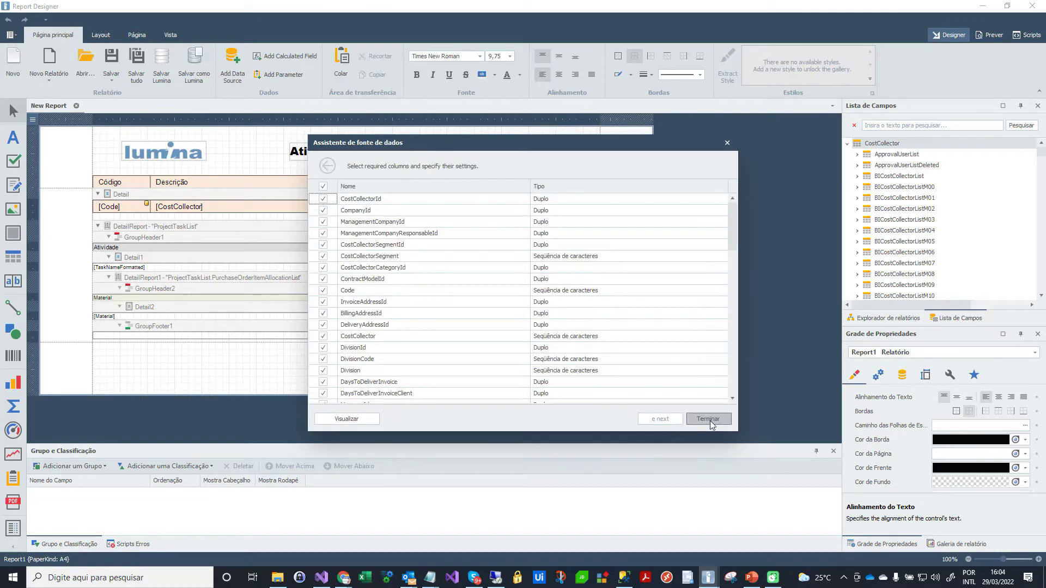
left_click(709, 420)
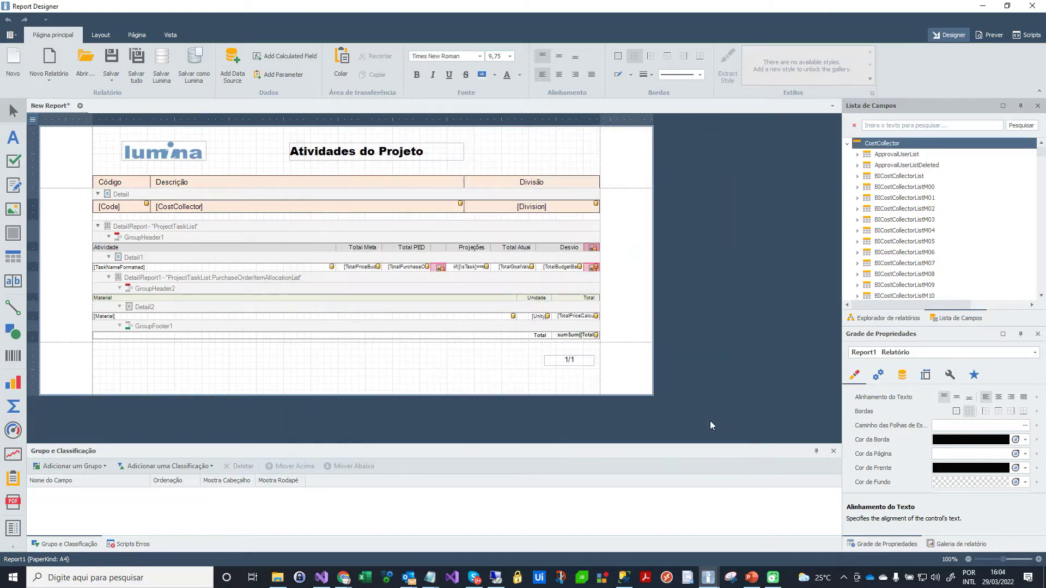
Try to rename the new Excel data source component as CostCollector
left_click(884, 322)
left_click(884, 207)
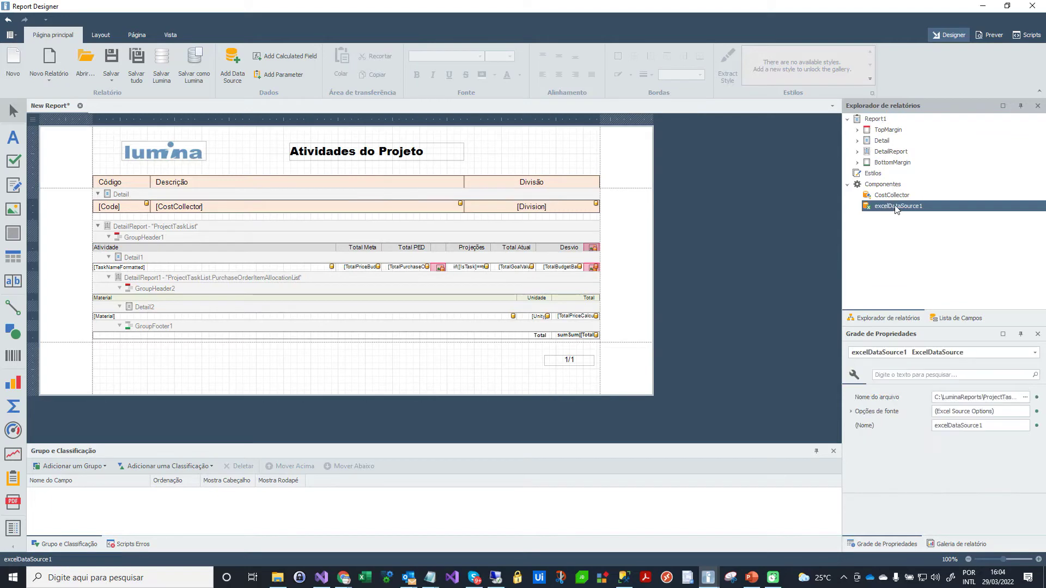
left_click(983, 426)
type("CostCollector")
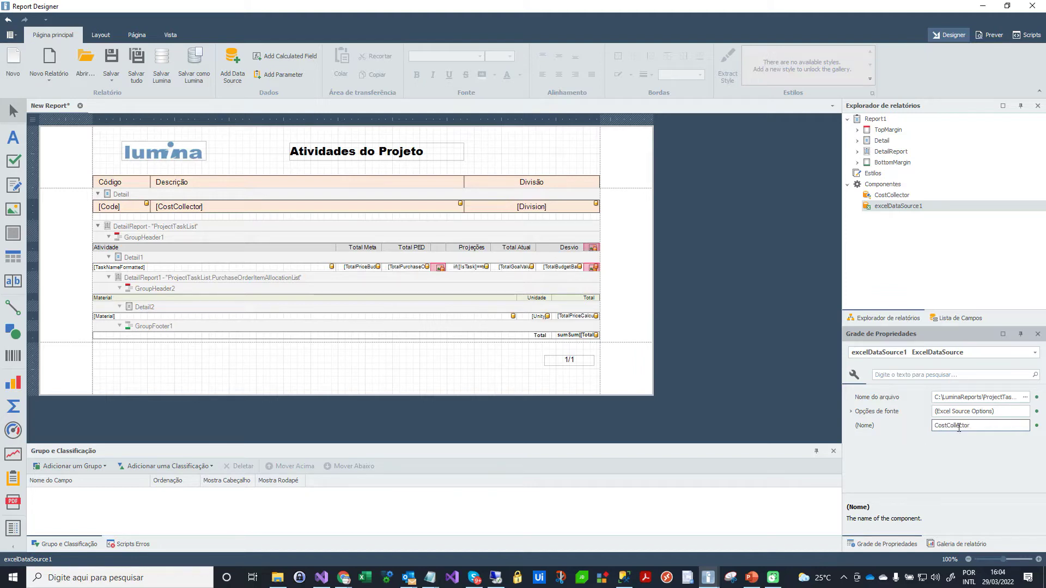
key("Return")
Add a second Excel file data source to the report using ProjectTask.xlsx from the LuminaReports\ProjectTask folder
left_click(232, 61)
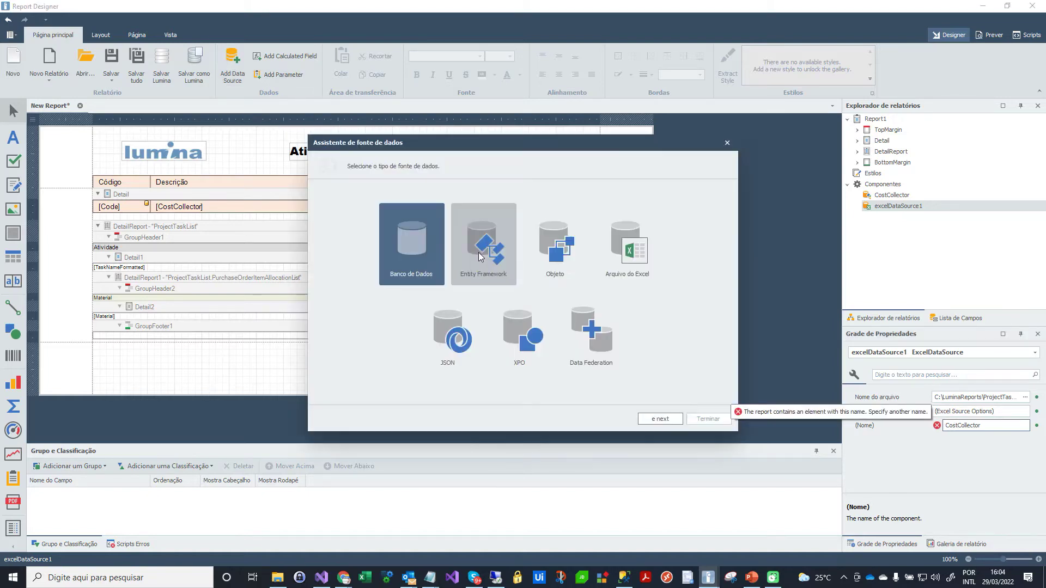
left_click(627, 248)
left_click(660, 419)
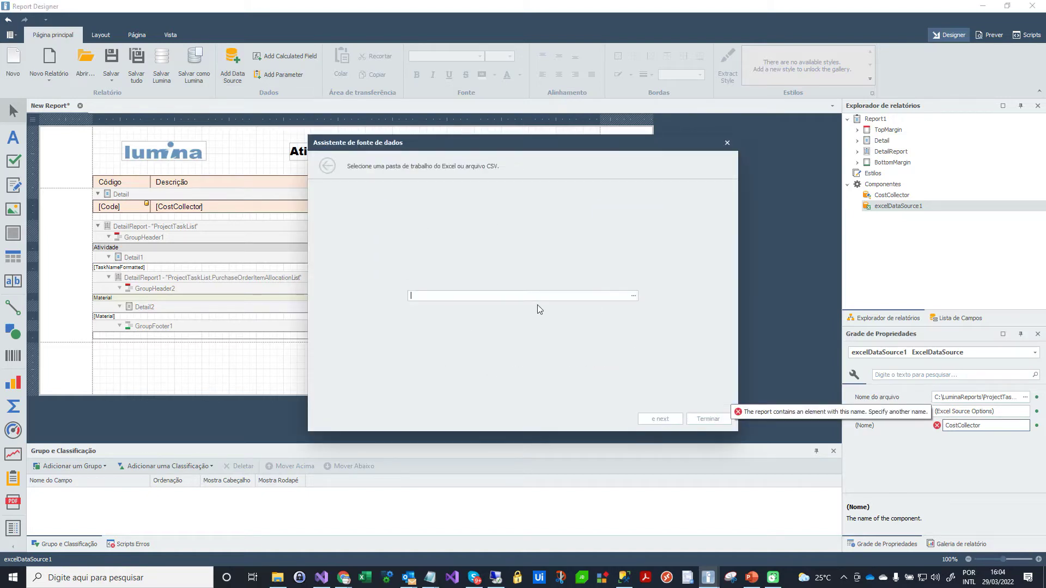
left_click(633, 295)
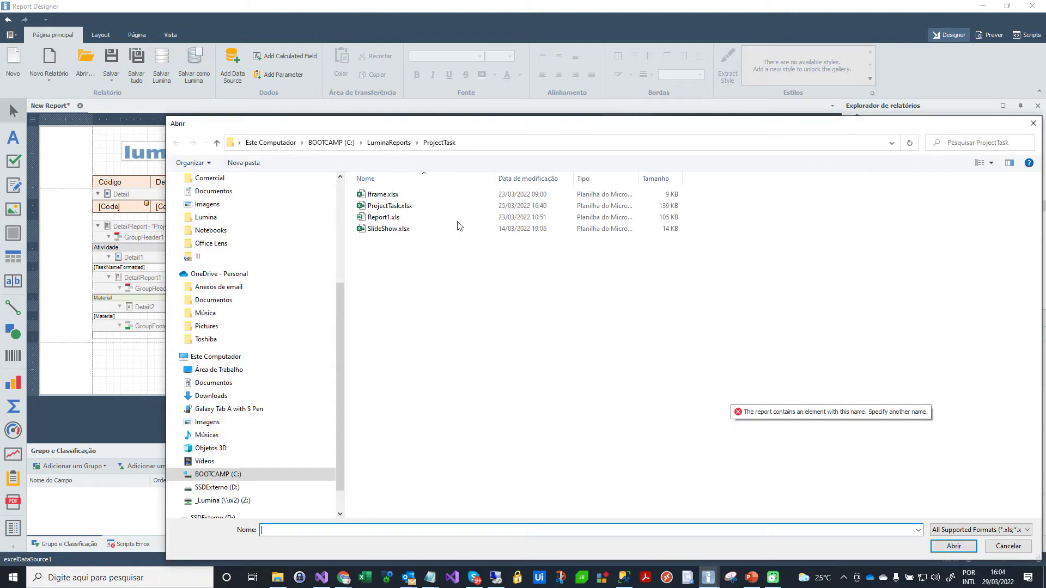
double_click(394, 206)
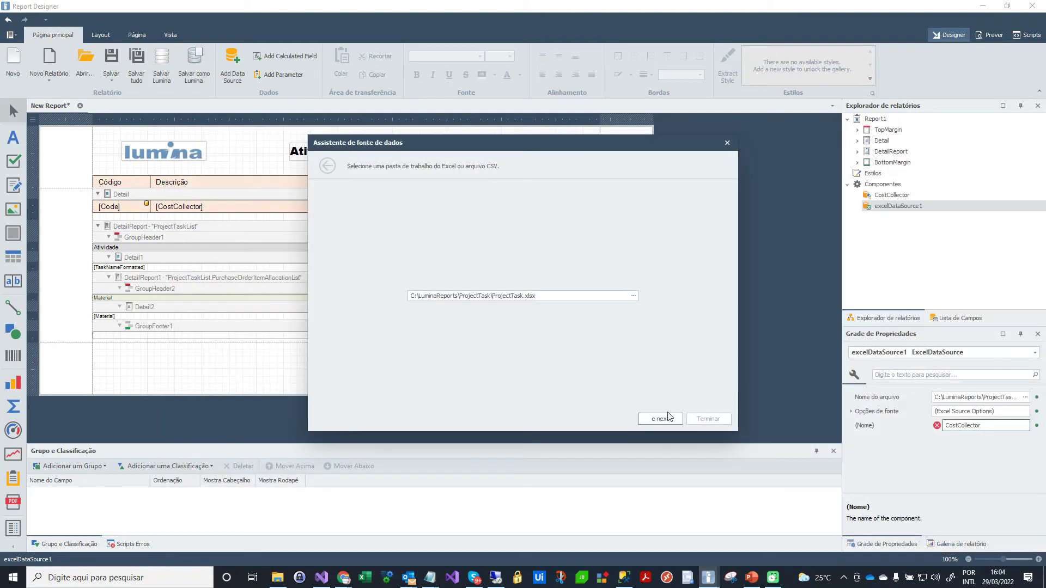
Accept the default import settings and import the ProjectTaskList table with all its columns
left_click(669, 415)
left_click(667, 416)
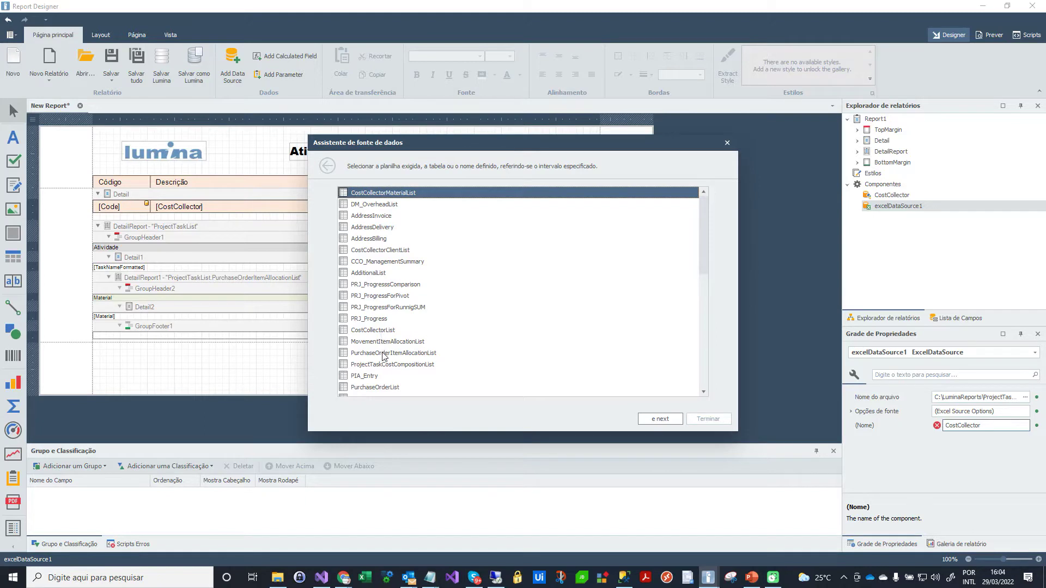
scroll(383, 357, "down", 2)
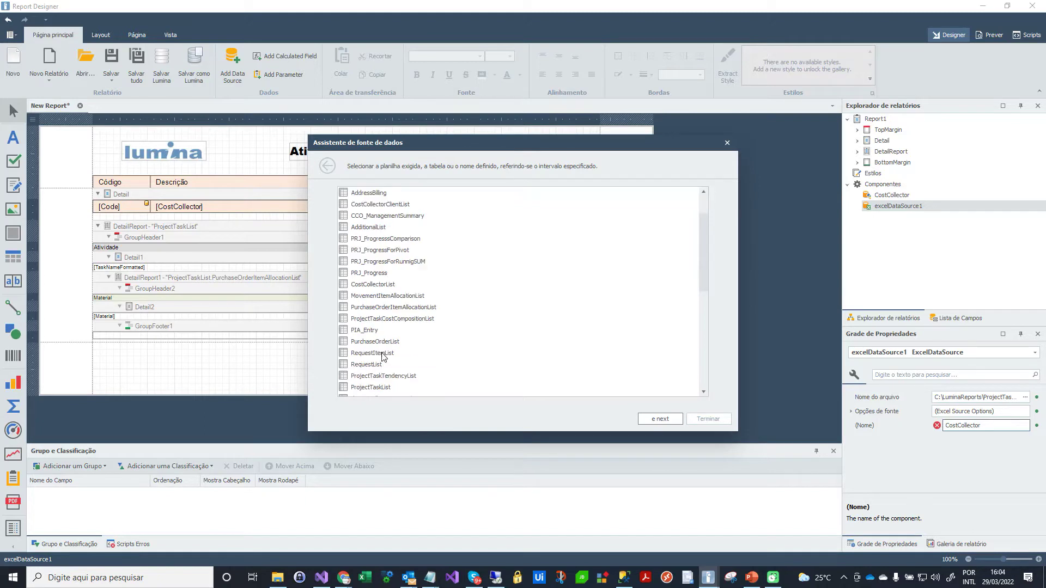
left_click(382, 387)
left_click(646, 418)
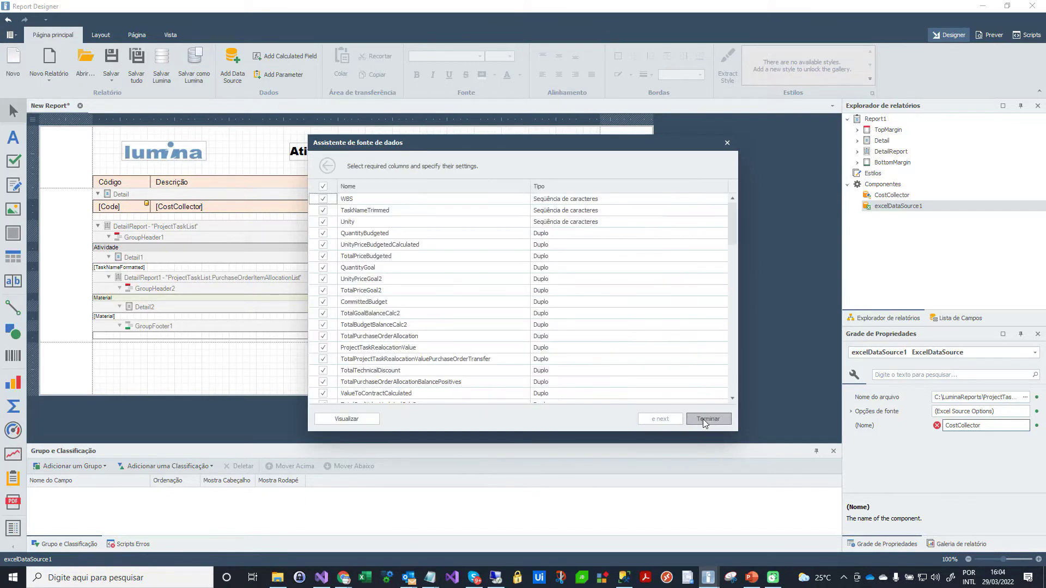
left_click(707, 418)
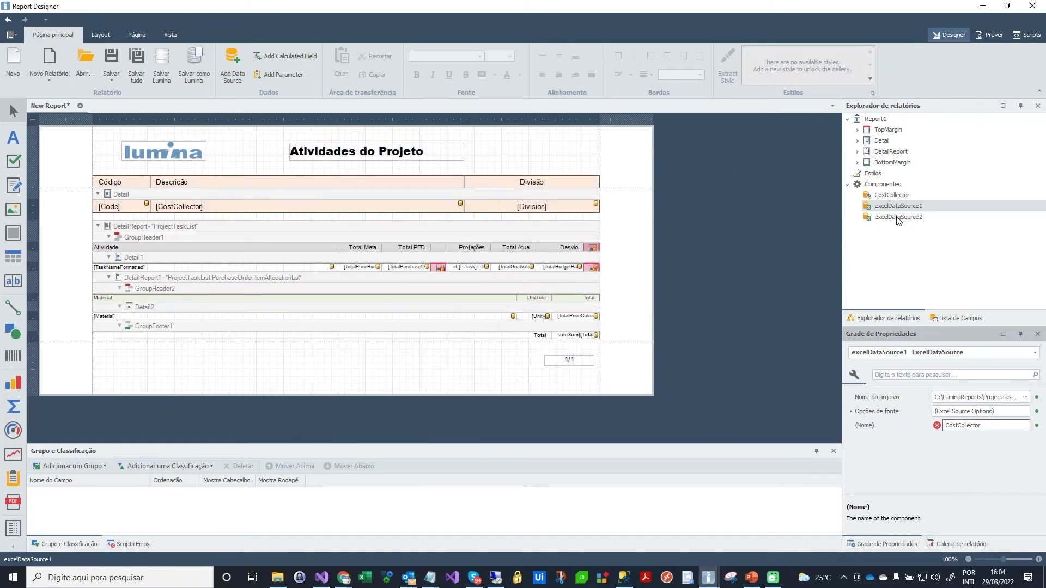
Rename the excelDataSource2 component as ProjectTask
left_click(899, 218)
left_click(994, 426)
double_click(994, 426)
type("Proje")
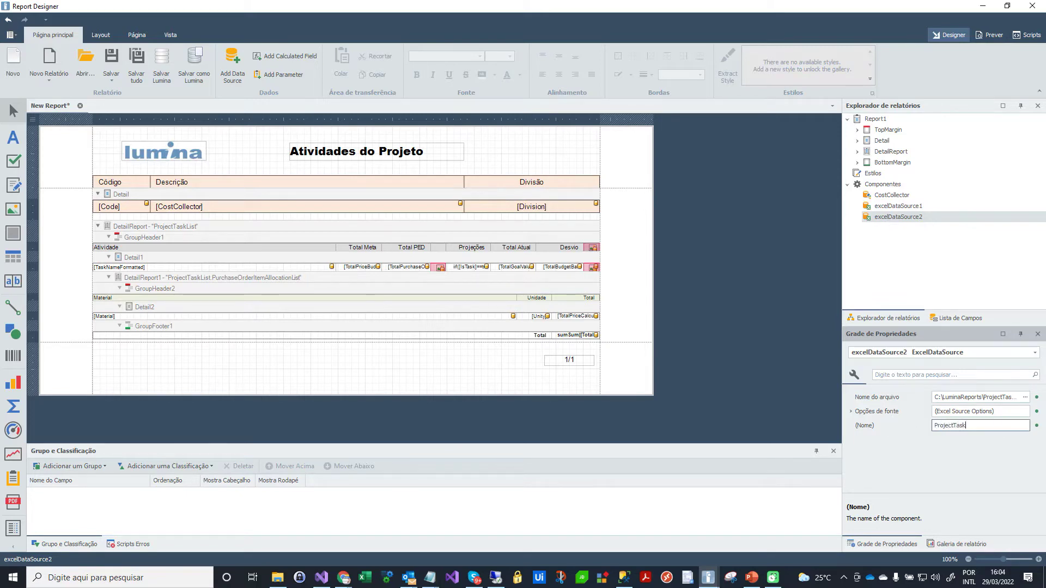
type("ctTask")
key("Return")
left_click(1002, 417)
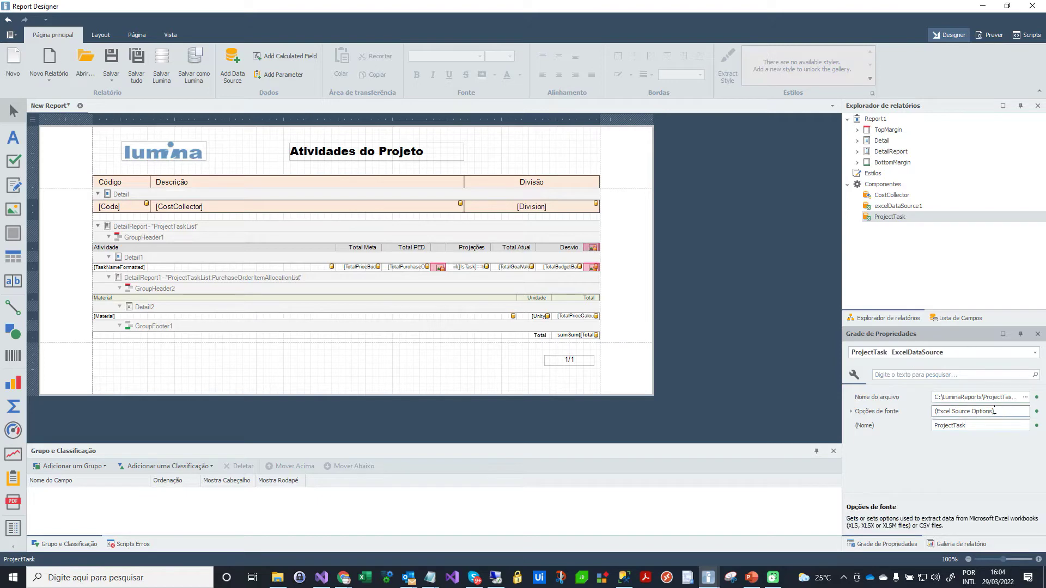
Delete the original CostCollector object data source from the report's components
left_click(895, 207)
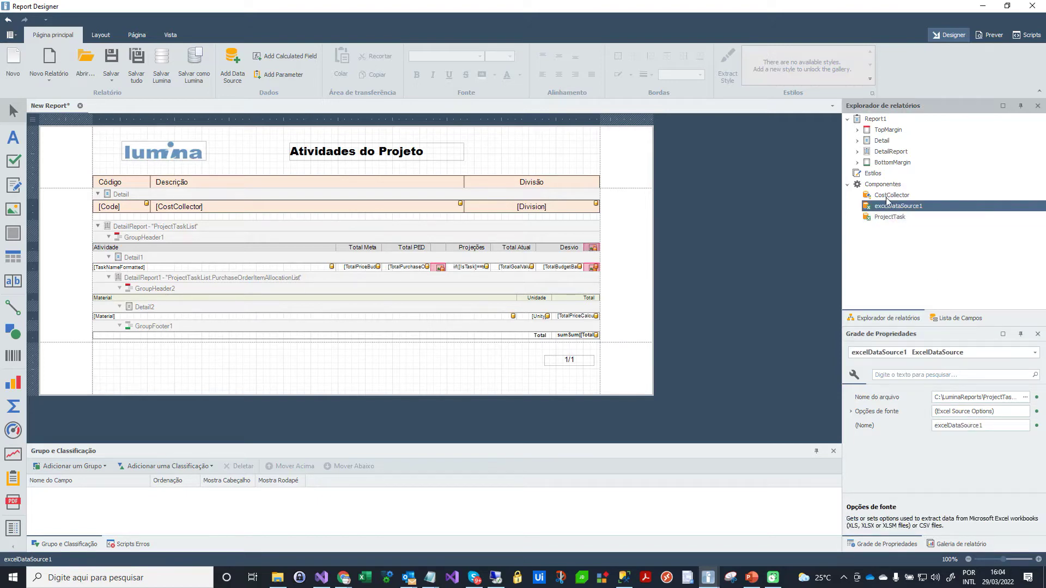
left_click(887, 198)
right_click(886, 197)
left_click(916, 210)
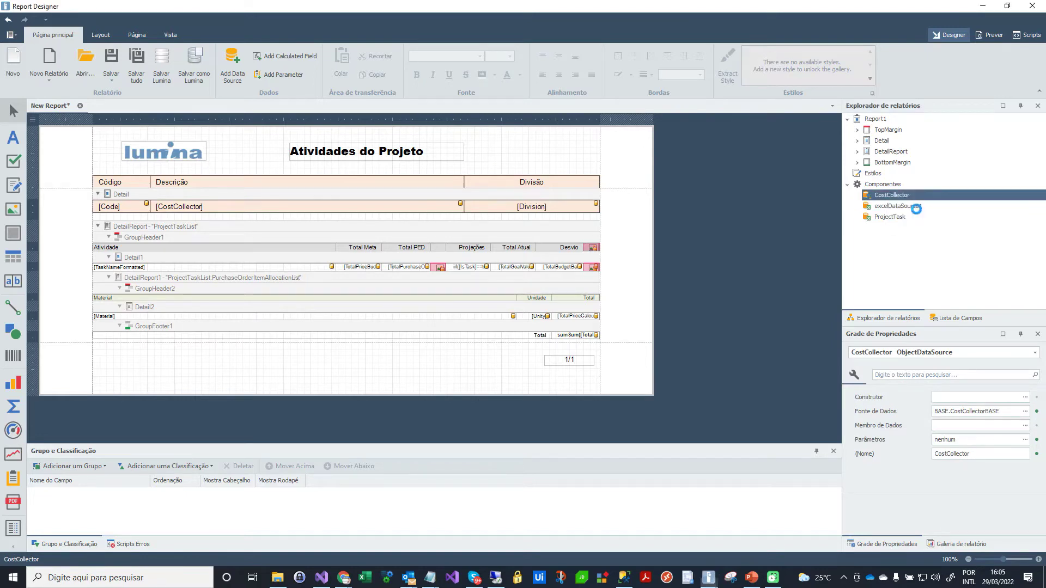
Rename the excelDataSource1 component as CostCollector
left_click(995, 428)
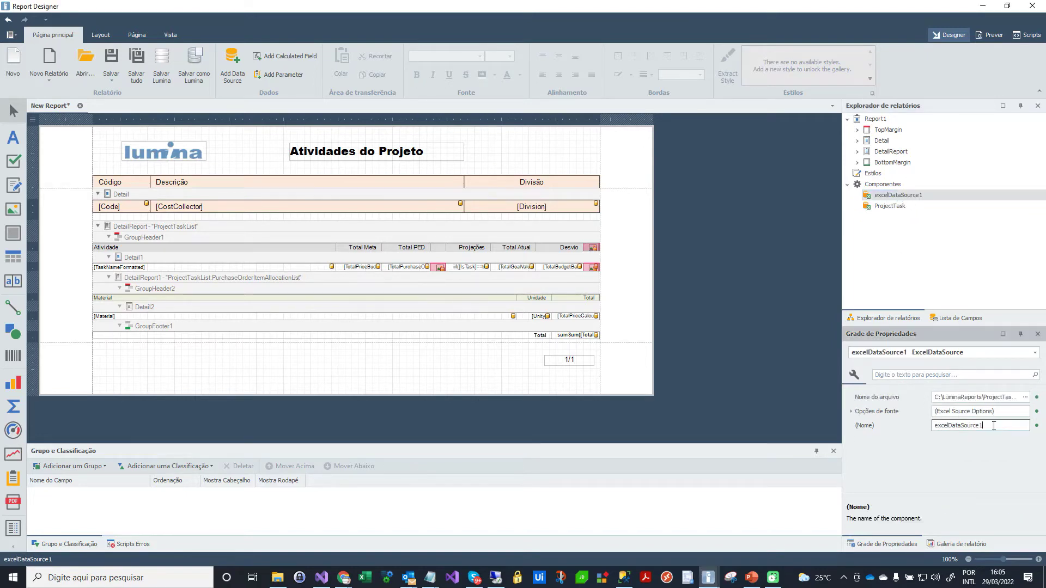
type("CostCollector")
key("Return")
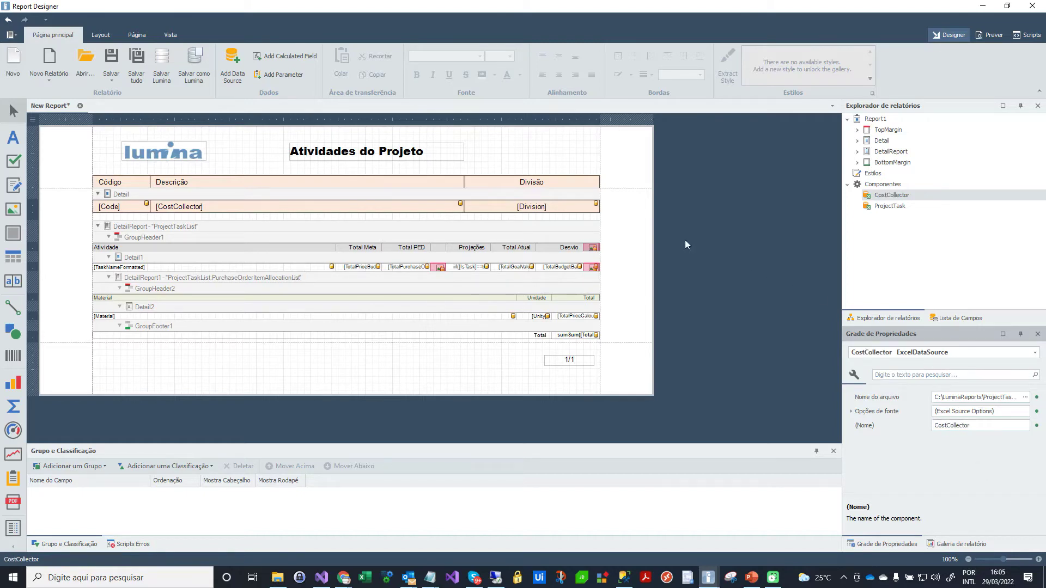
Add a third Excel file data source to the report, again based on ProjectTask.xlsx
left_click(233, 72)
double_click(610, 256)
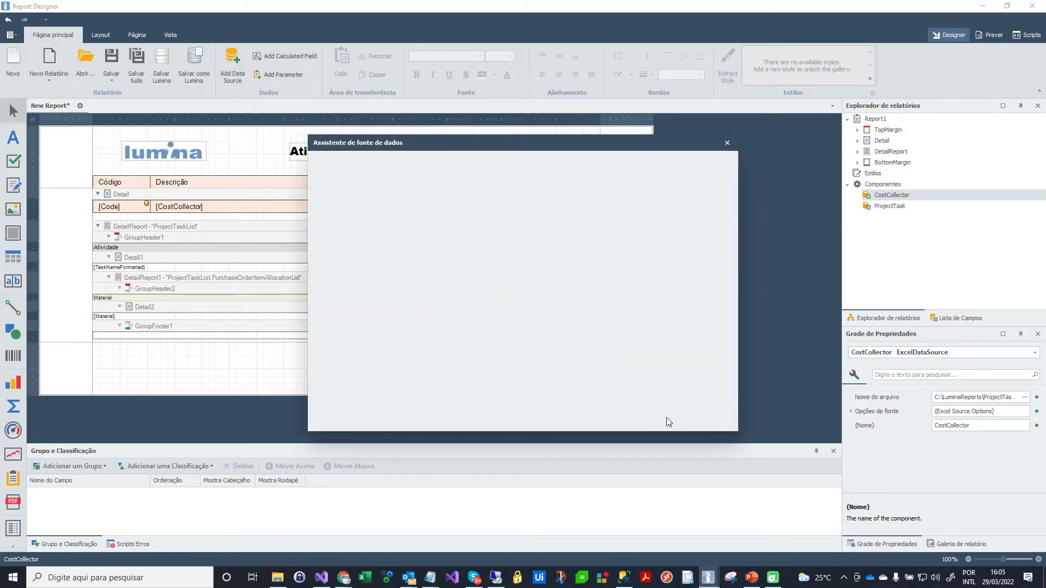
left_click(634, 296)
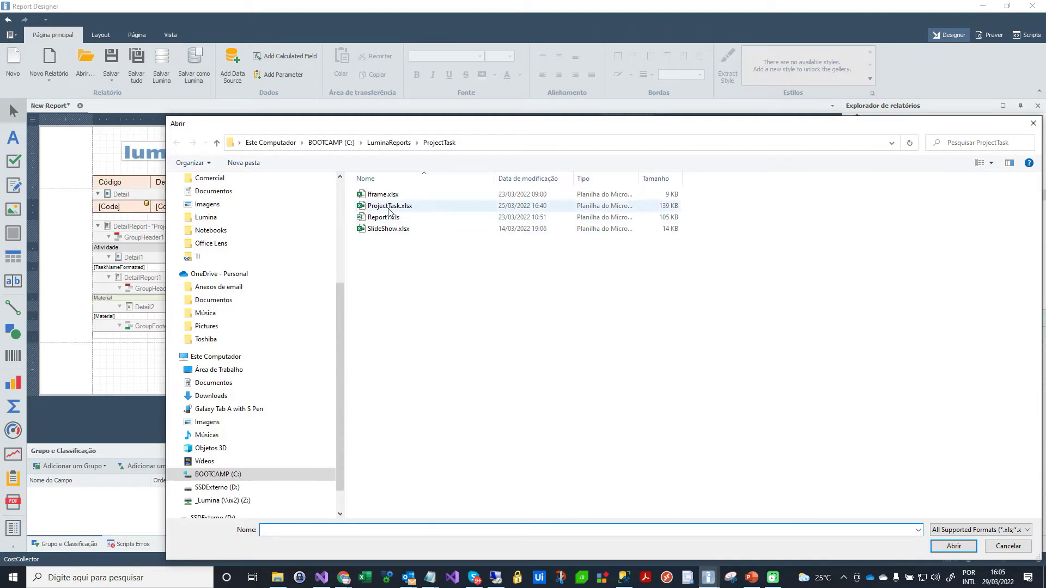
double_click(389, 208)
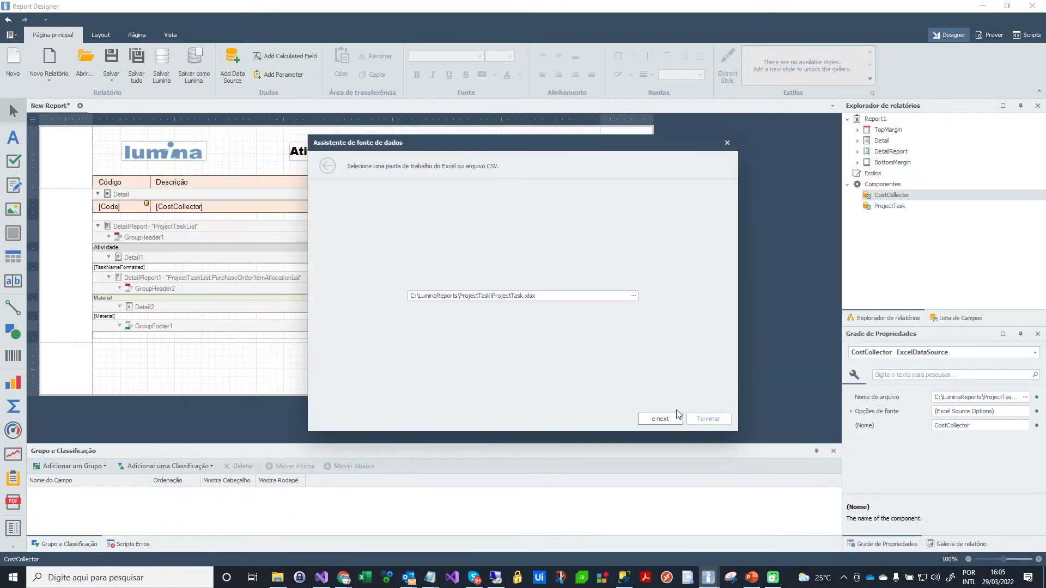
Keep the default import settings and import the PurchaseOrderItemAllocationList table with all its columns
left_click(667, 419)
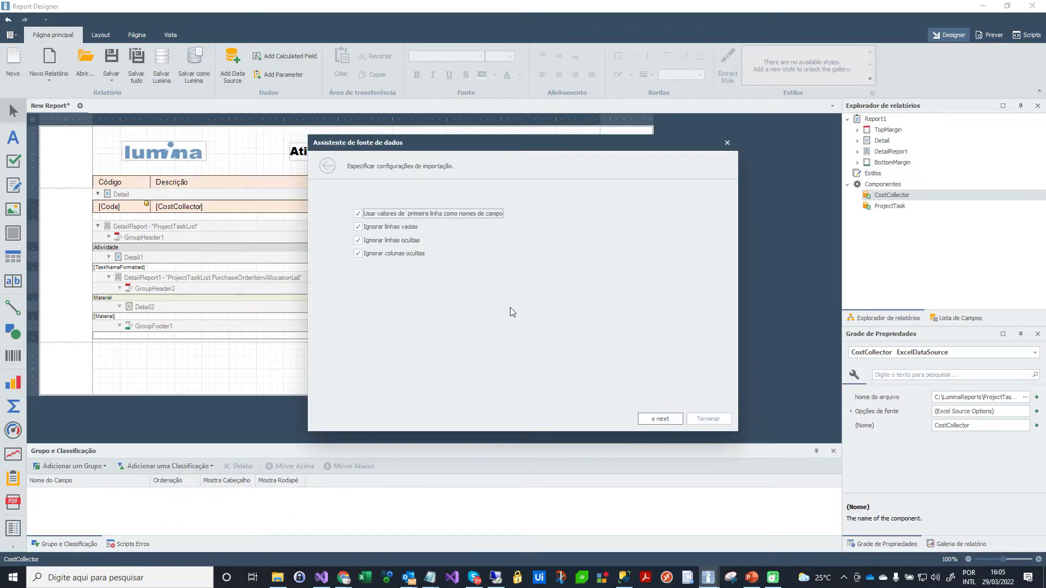
left_click(651, 419)
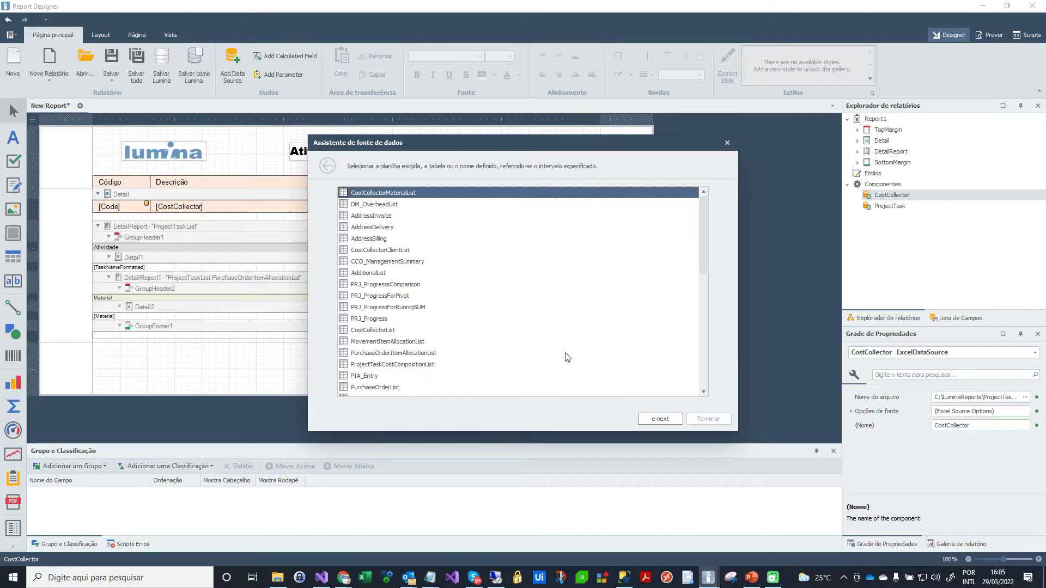
scroll(565, 357, "down", 2)
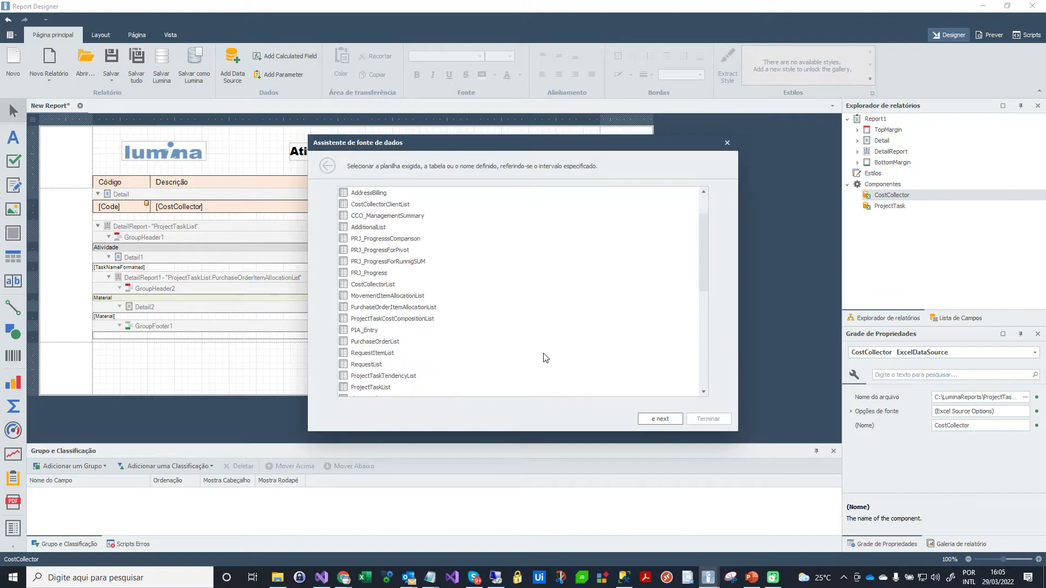
left_click(406, 308)
left_click(668, 418)
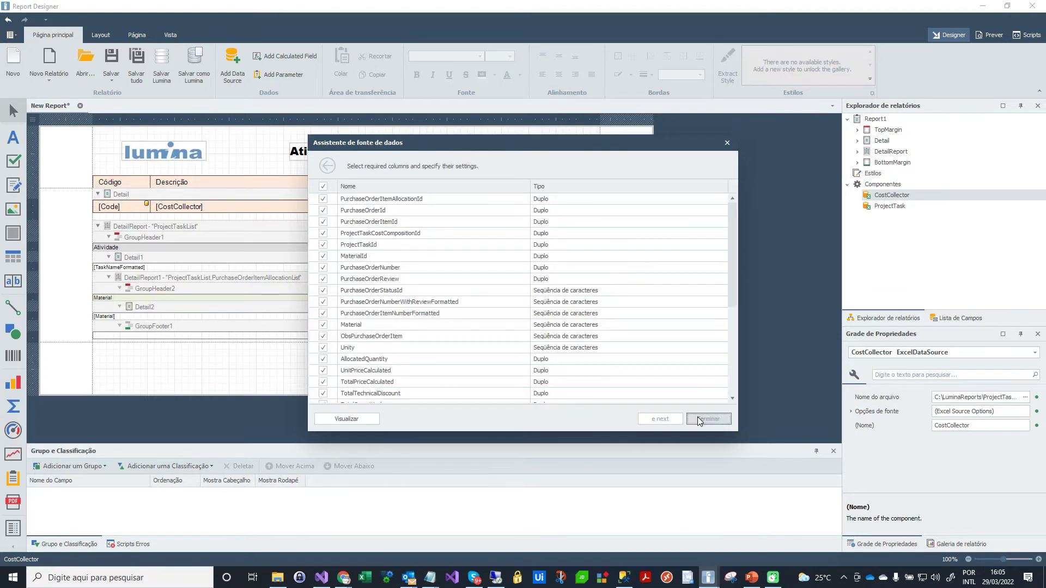
left_click(700, 420)
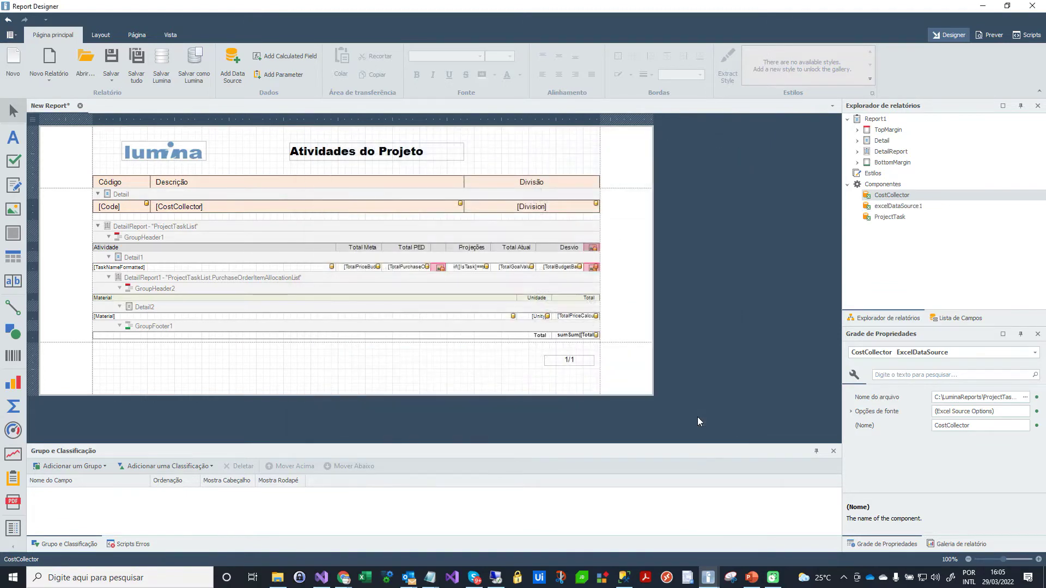
Rename the newly added Excel data source as PurchaseOrderItemAllocation
left_click(899, 212)
left_click(993, 426)
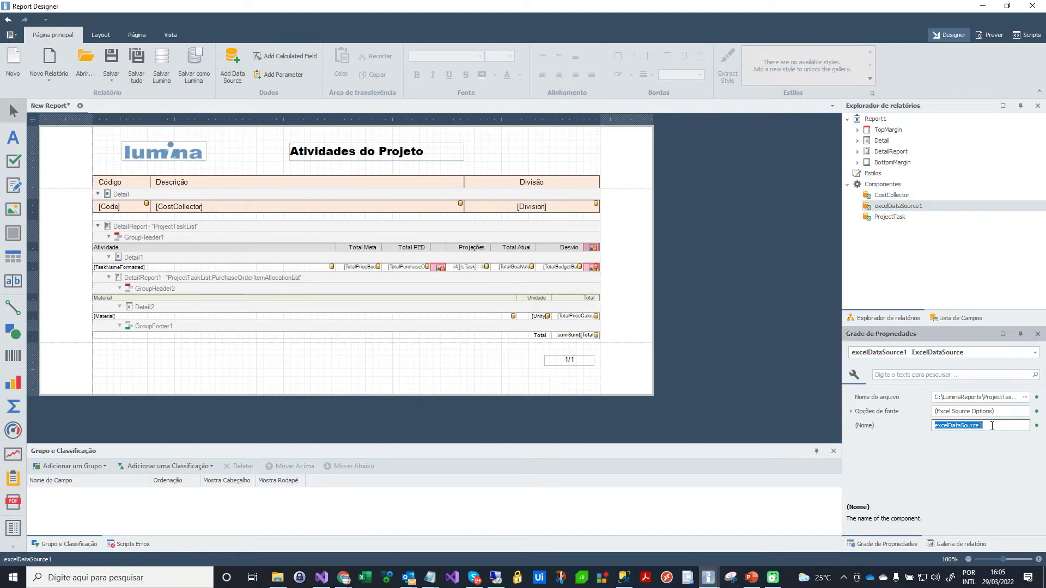
type("PurchaseOrderItemAlloca")
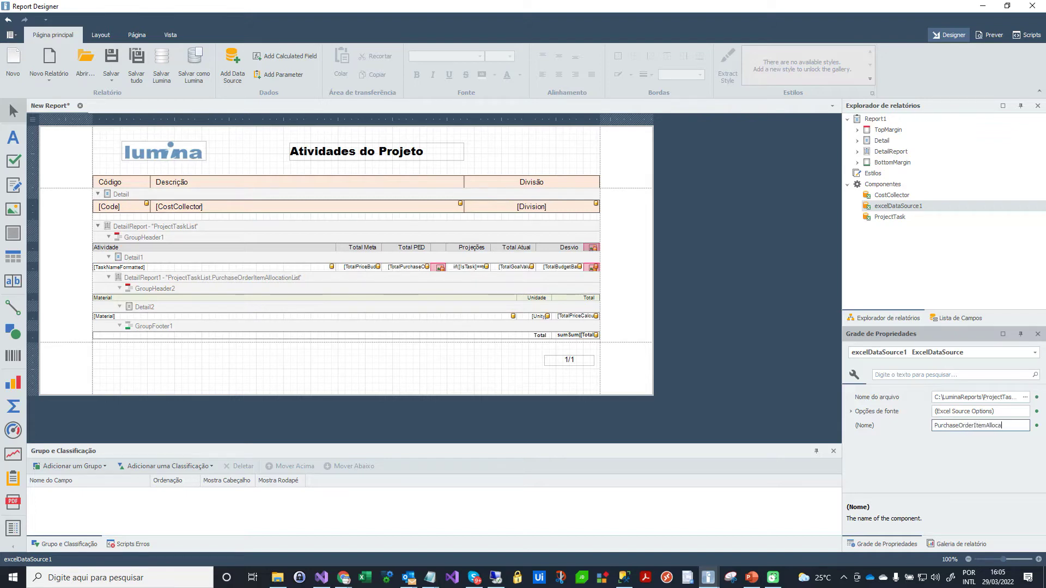
type("tion")
key("Return")
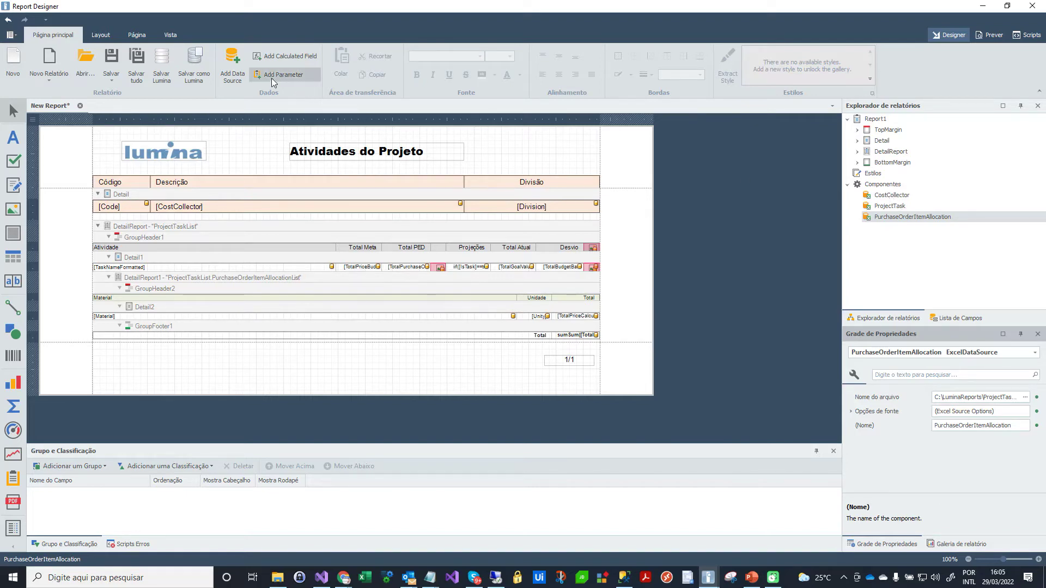
Add a Data Federation source that includes the CostCollector, ProjectTask and PurchaseOrderItemAllocation sources
left_click(234, 71)
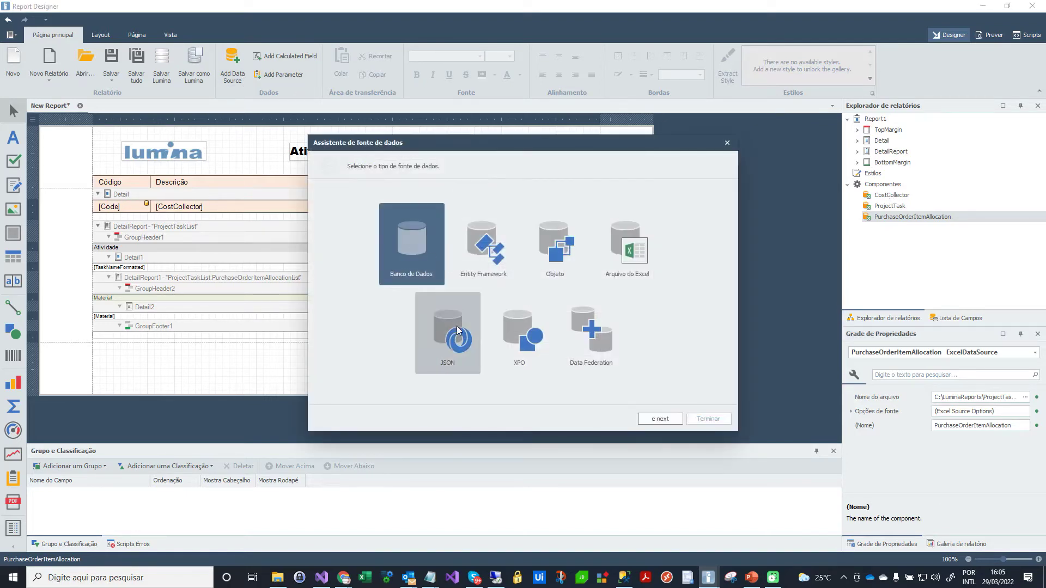
left_click(573, 353)
left_click(654, 420)
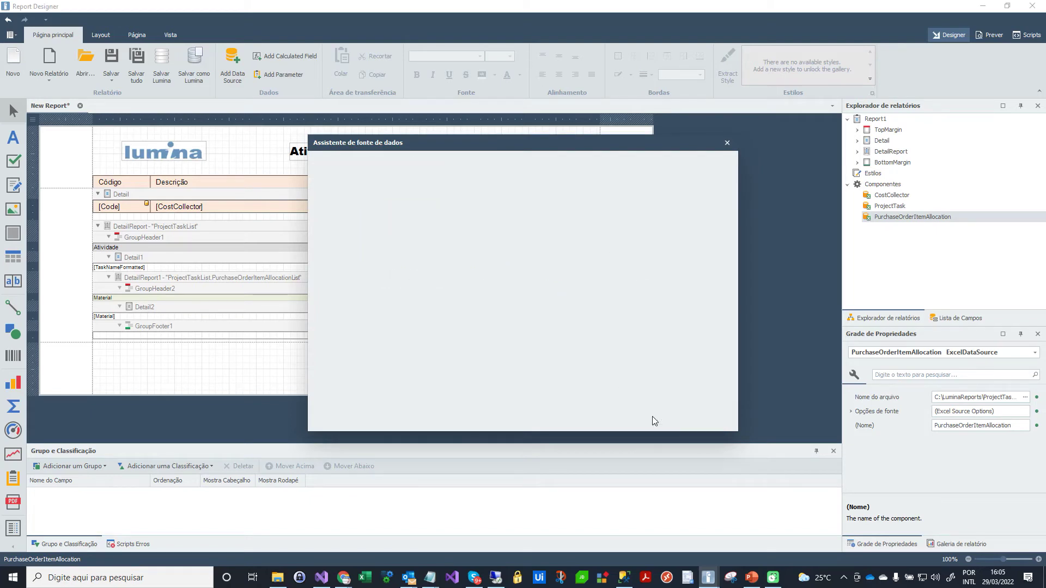
left_click(329, 193)
left_click(329, 202)
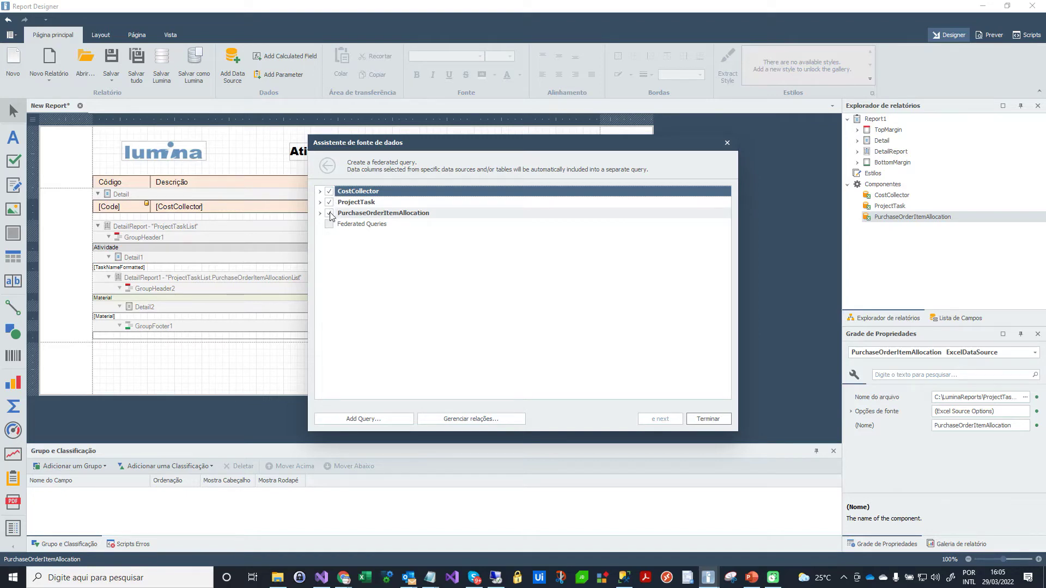
left_click(703, 419)
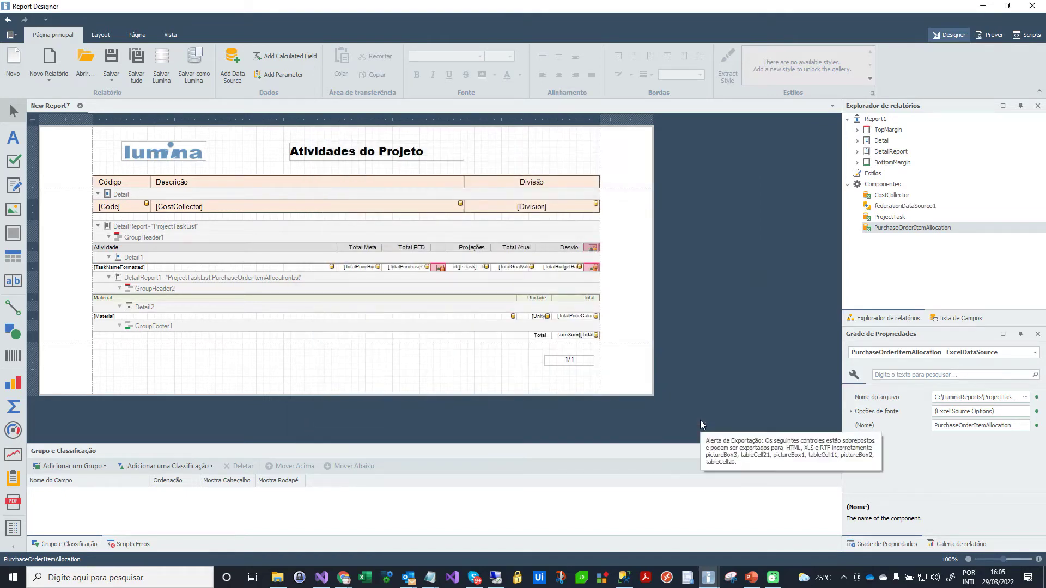
Rename the federation data source as DS
left_click(887, 206)
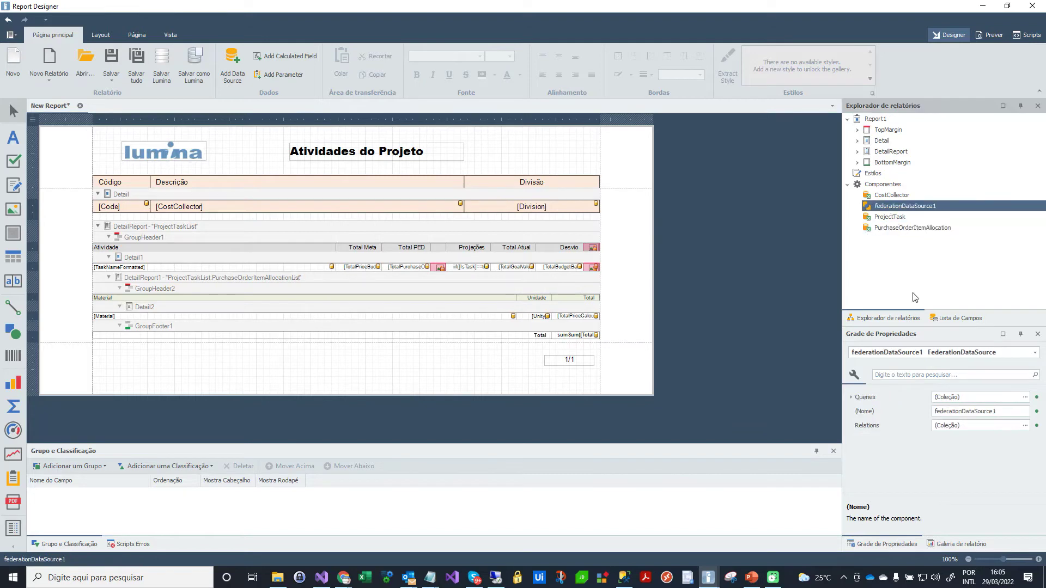
left_click(1001, 411)
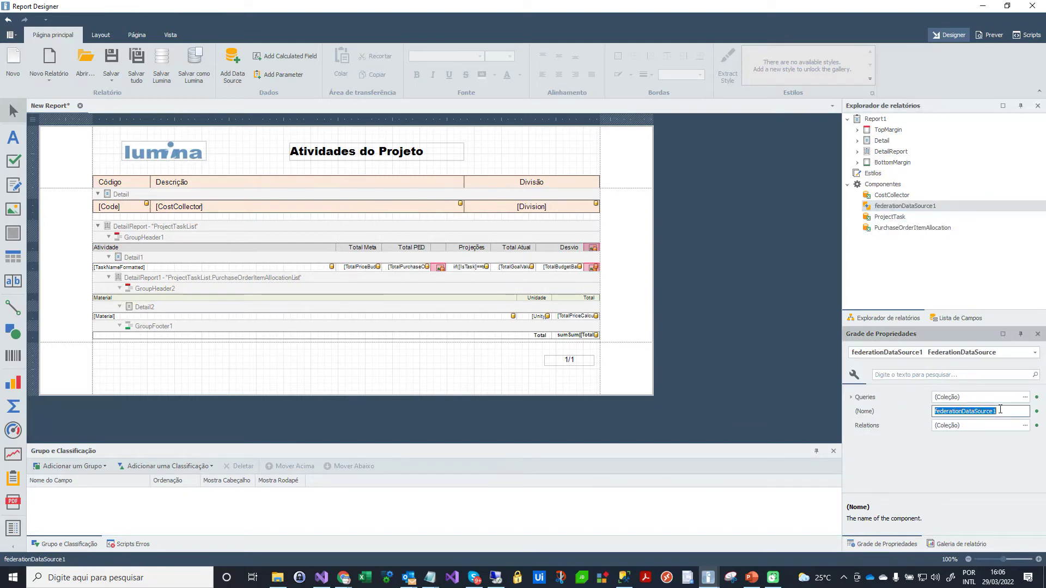
type("DS")
key("Return")
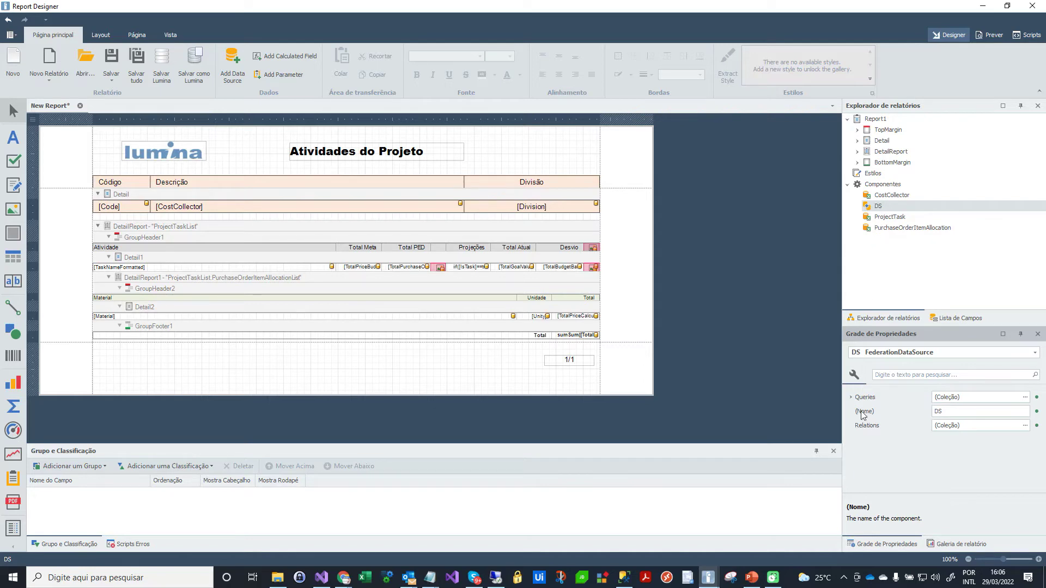
In the DS relations, link CostCollector's CostCollectorId to ProjectTask's TaskNameTrimmed, accepting the differing column types
left_click(1025, 425)
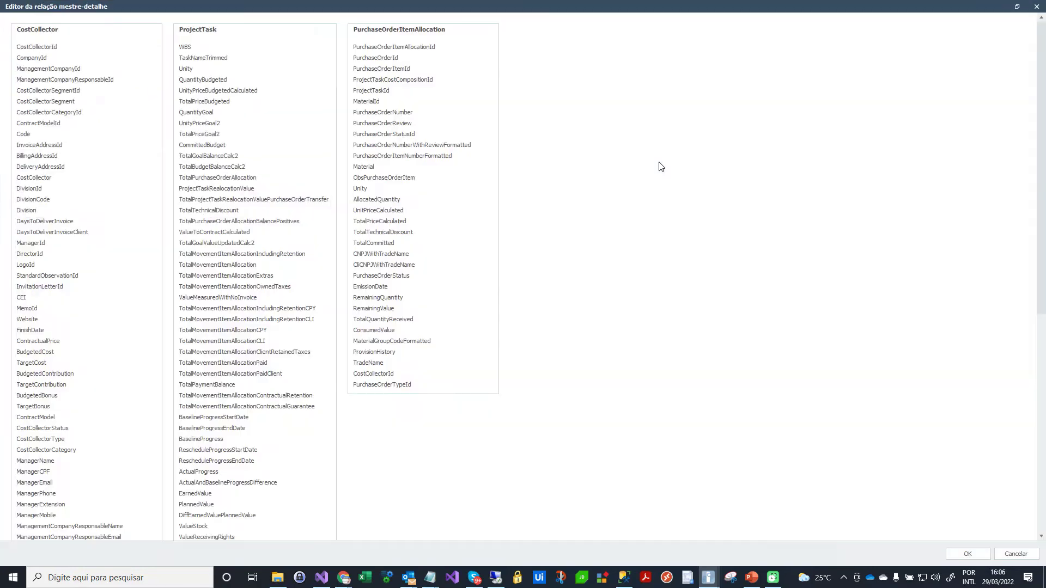
left_click(659, 162)
left_click(35, 47)
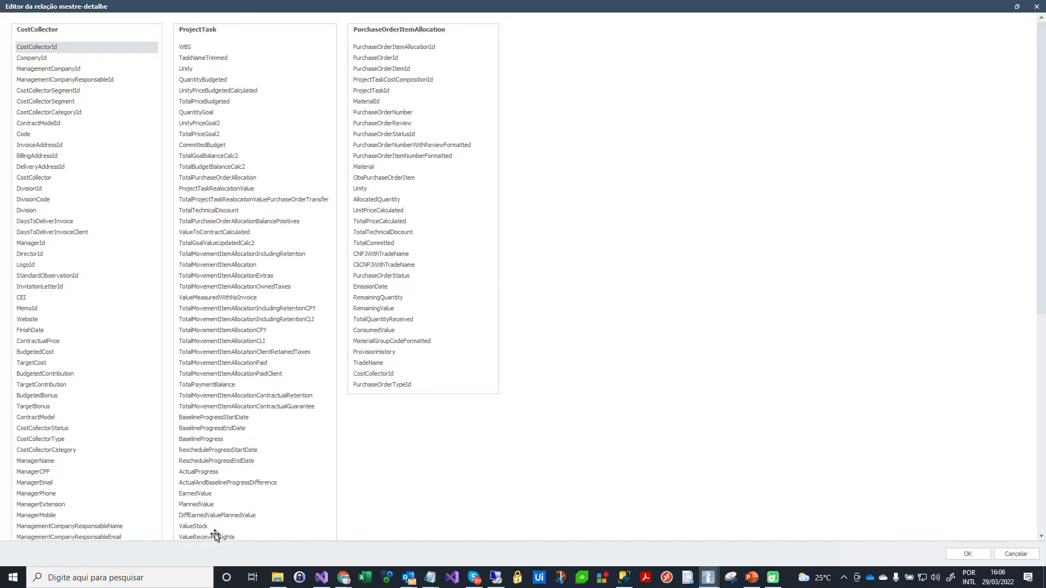
left_click_drag(48, 47, 191, 58)
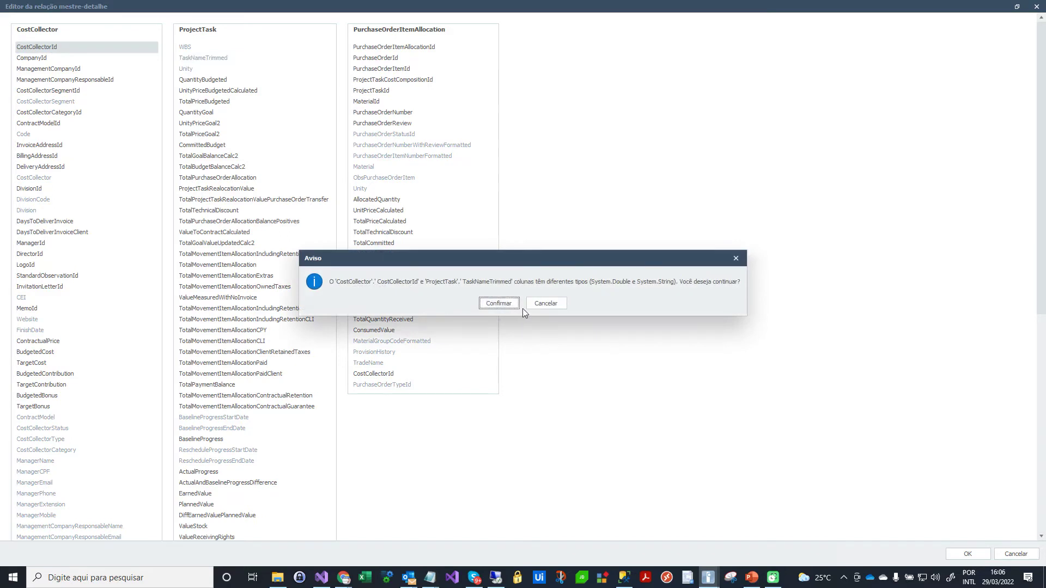
left_click(498, 305)
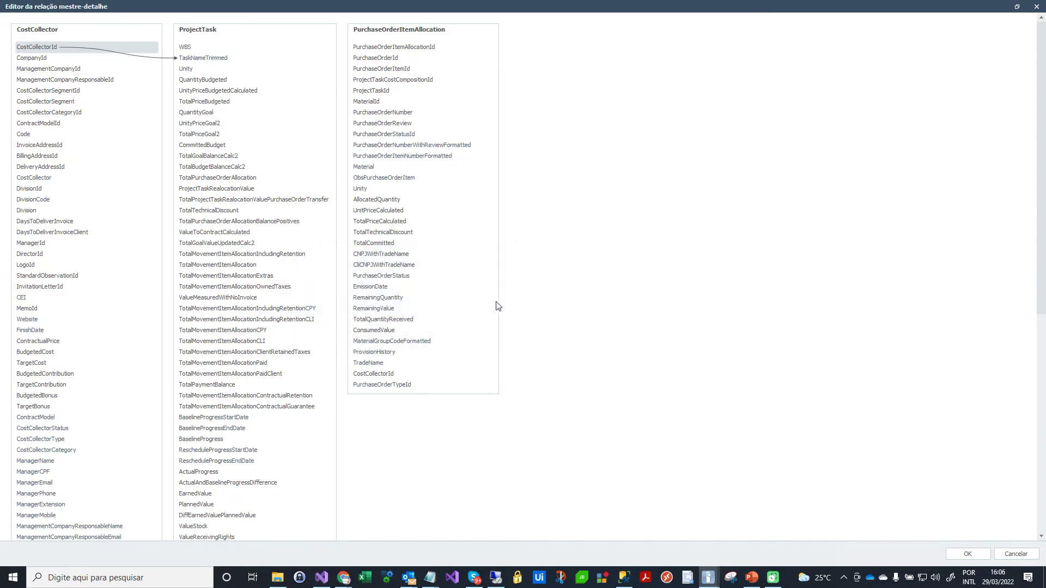
Edit the CostCollector–ProjectTask relation so that its ProjectTask column is CostCollectorId
left_click(160, 58)
left_click(166, 59)
left_click(166, 59)
right_click(166, 59)
left_click(196, 66)
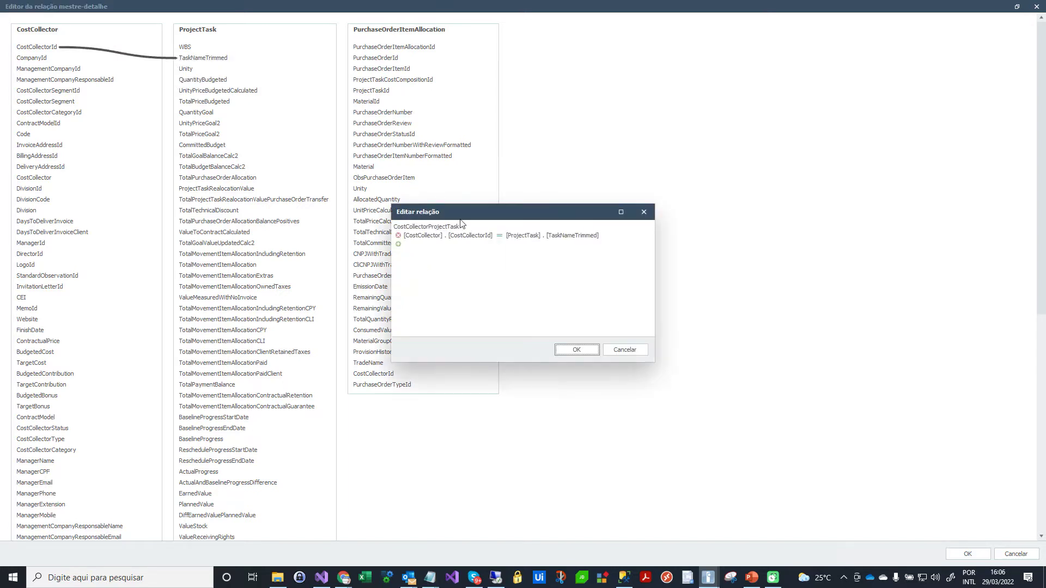
left_click(563, 236)
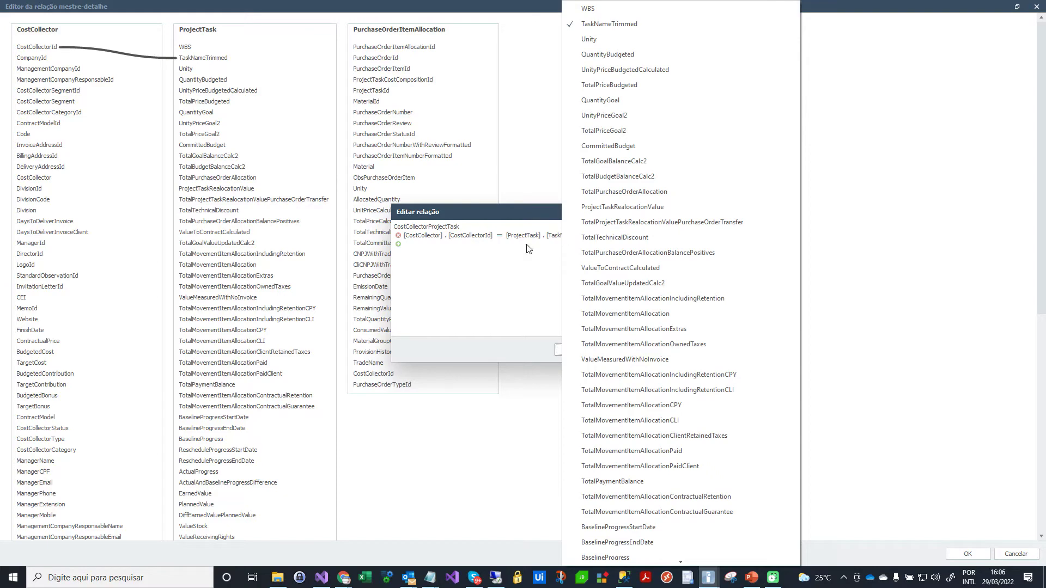
scroll(683, 310, "down", 1)
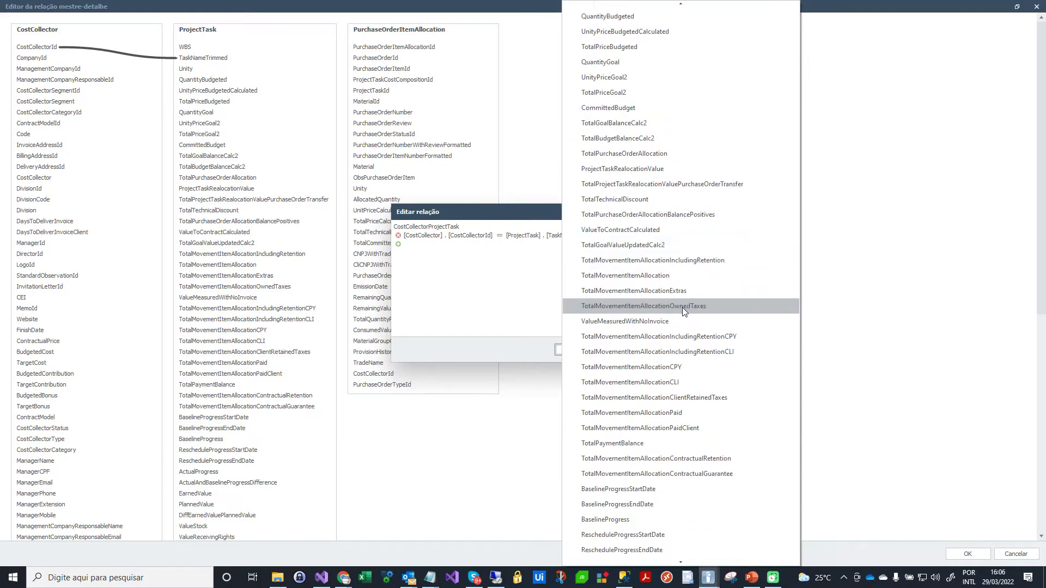
scroll(676, 358, "down", 12)
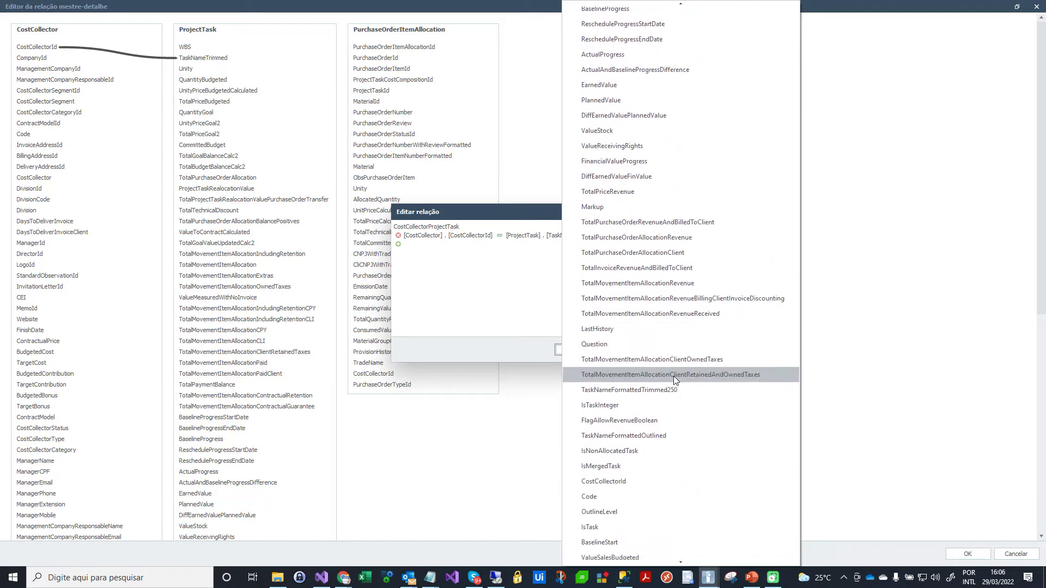
left_click(632, 483)
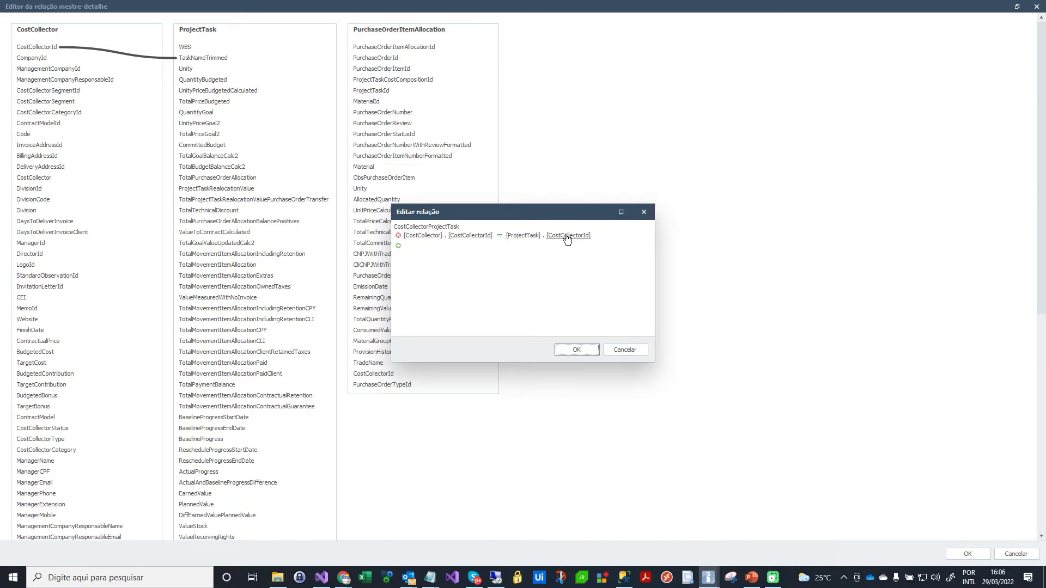
left_click(577, 349)
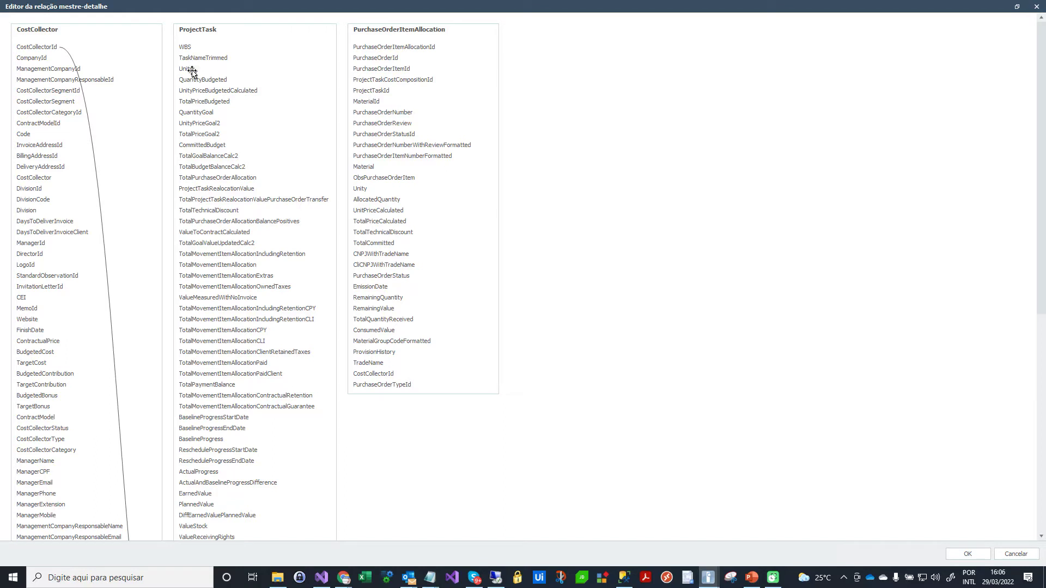
Relate ProjectTask to PurchaseOrderItemAllocation using ProjectTaskId in both tables, and save the master-detail relations
left_click_drag(197, 112, 363, 91)
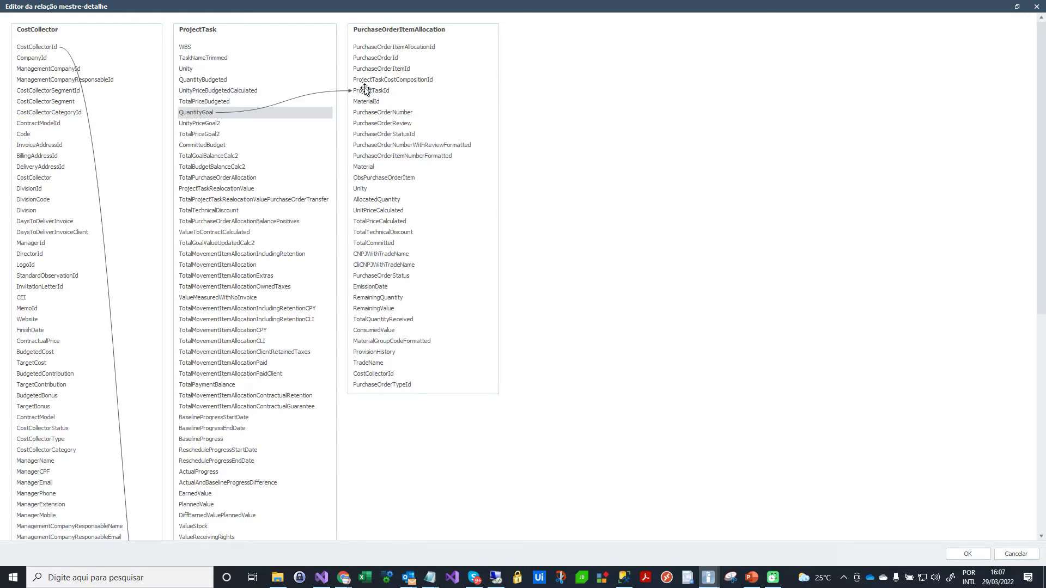
right_click(340, 90)
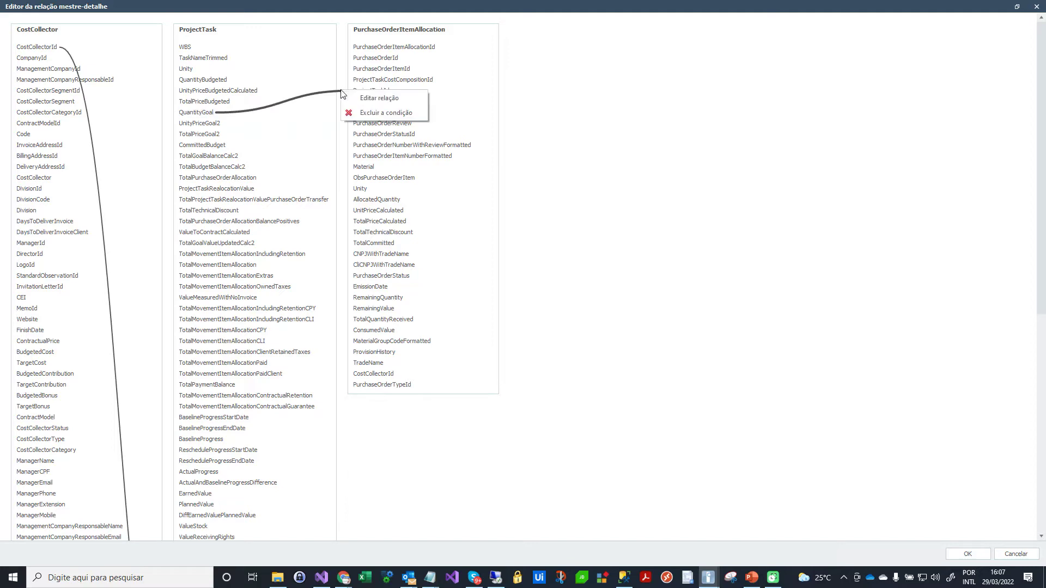
left_click(358, 96)
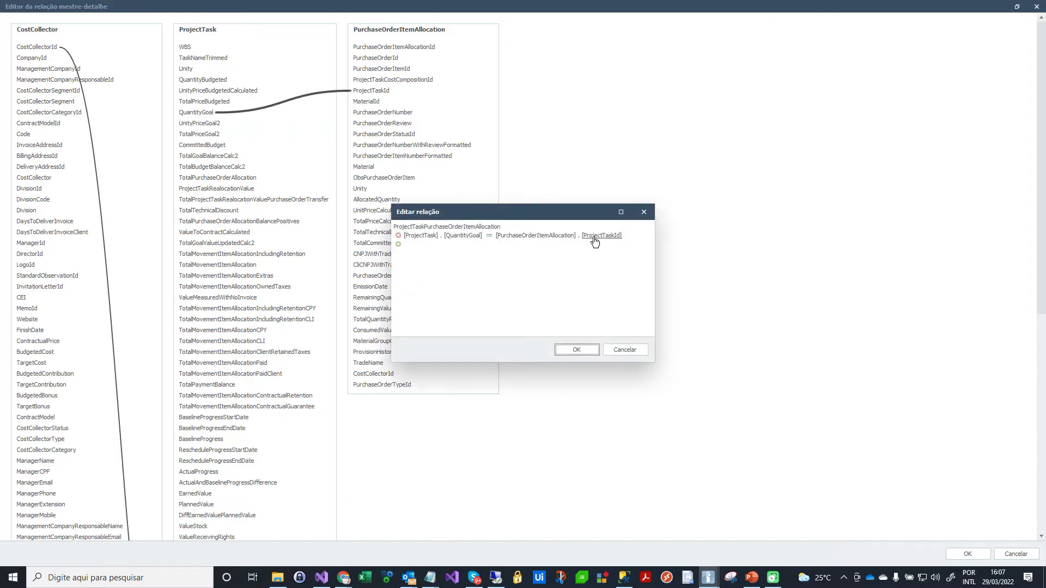
left_click(456, 237)
scroll(506, 355, "down", 14)
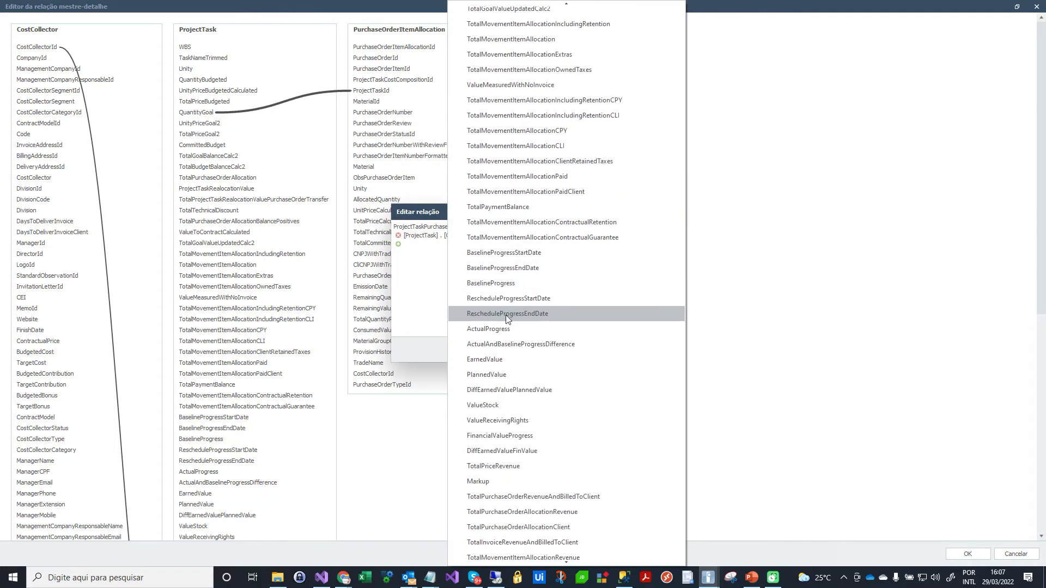
left_click(513, 558)
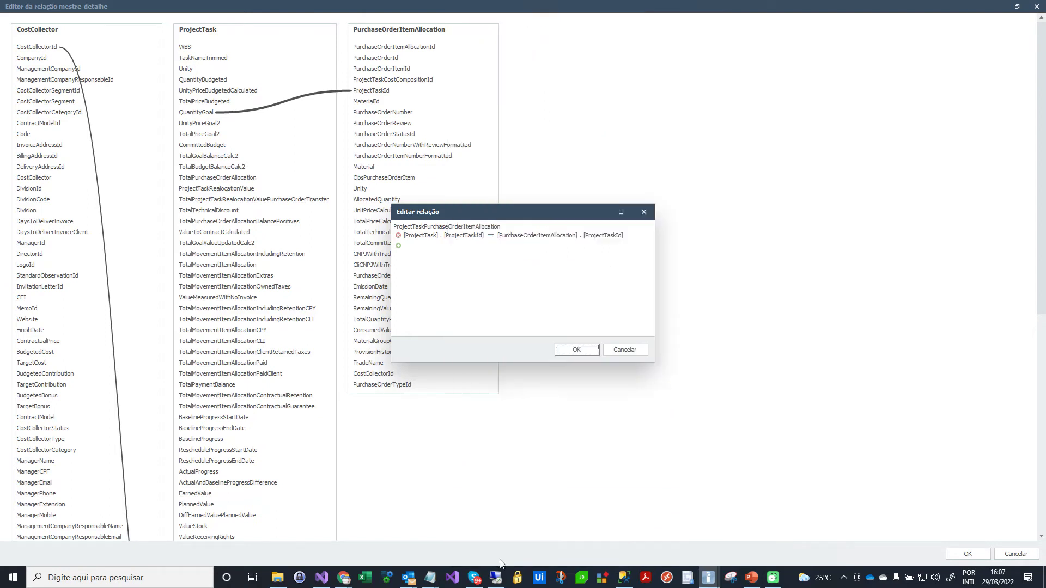
left_click(575, 350)
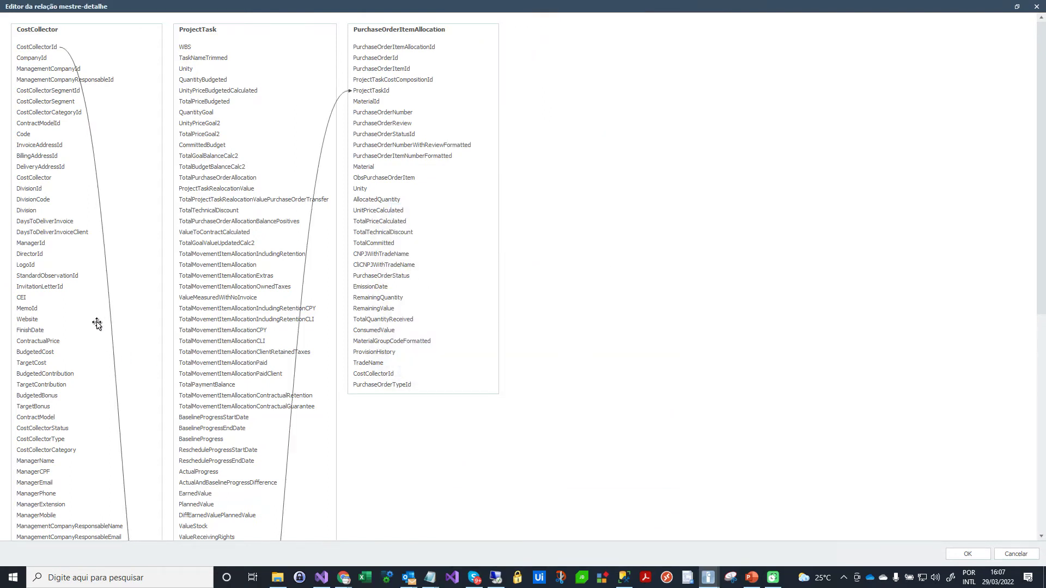
left_click(1017, 7)
left_click(618, 400)
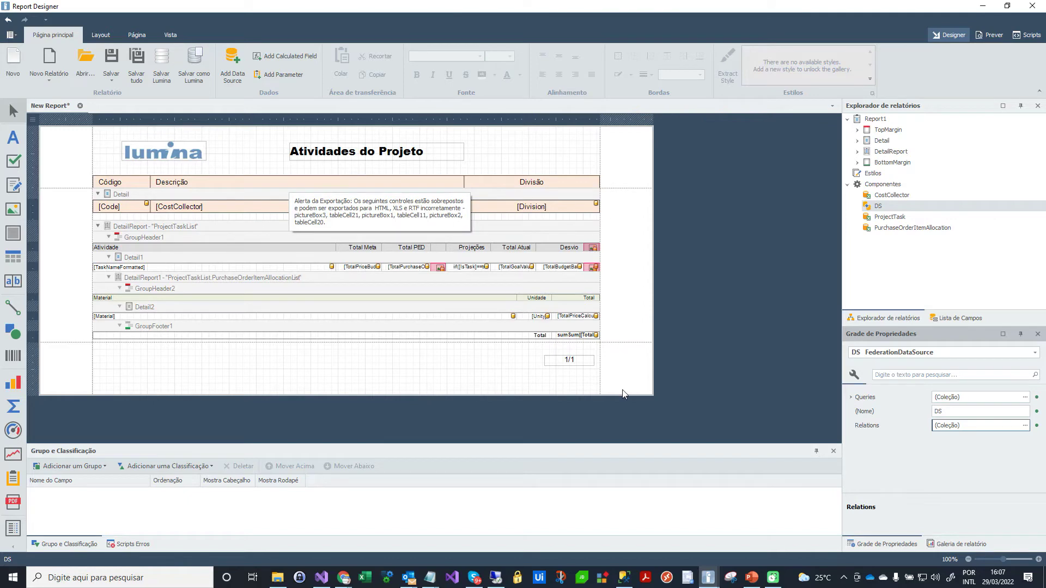
Set the report's data source to DS with CostCollector as data member, and check the report in preview
left_click(33, 120)
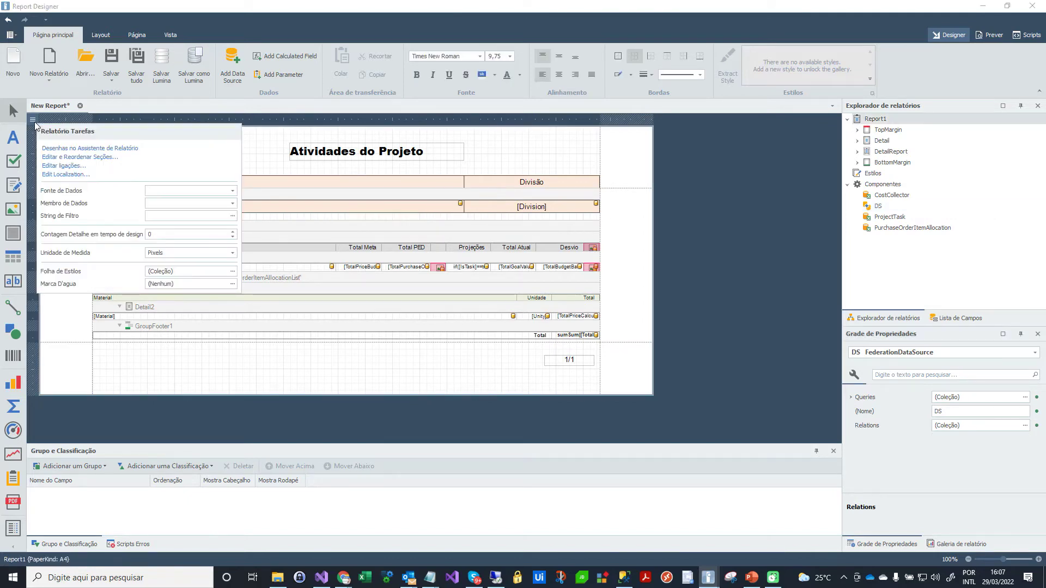
left_click(233, 191)
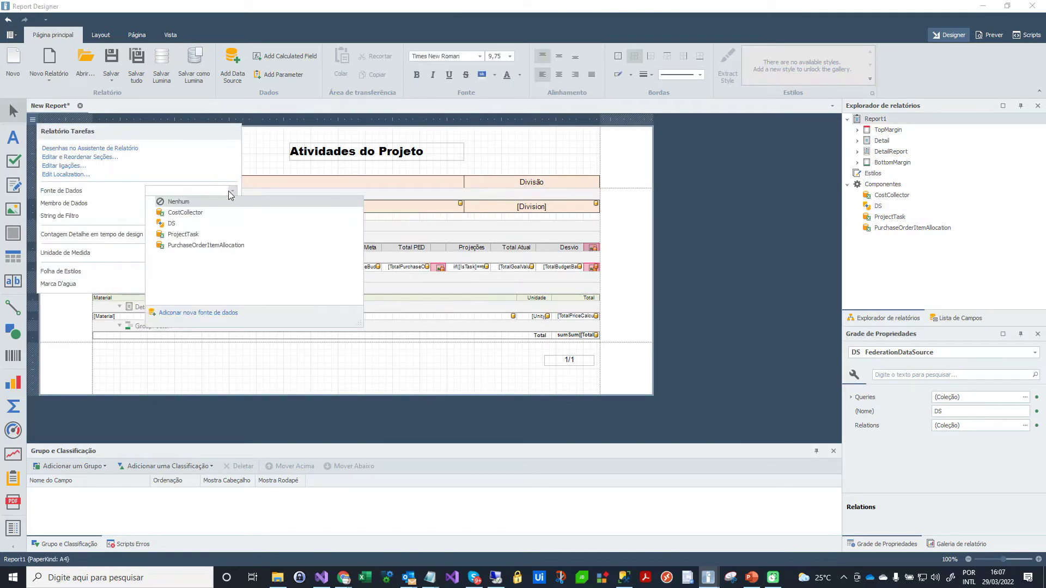
left_click(172, 223)
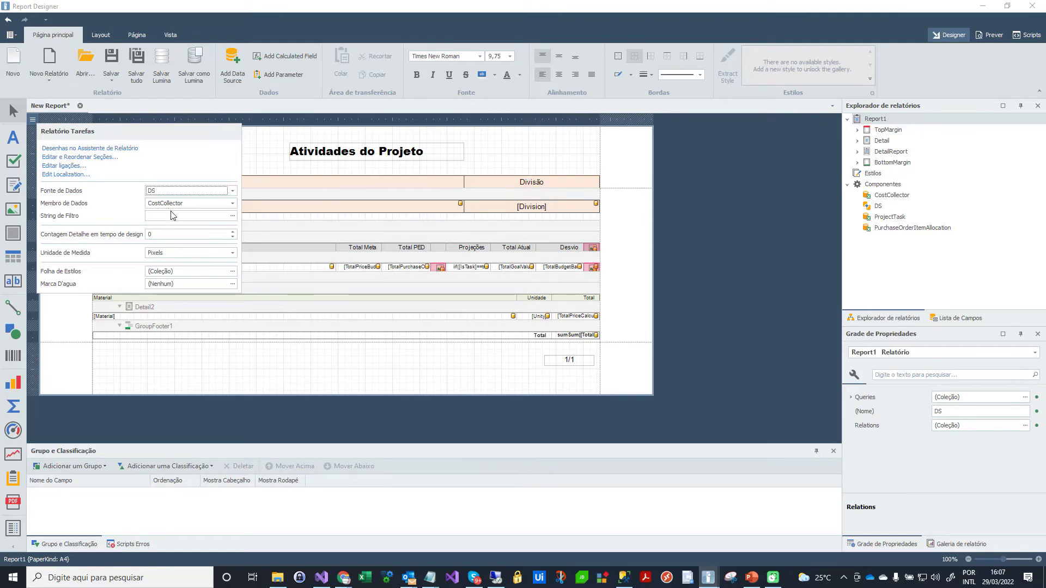
left_click(276, 168)
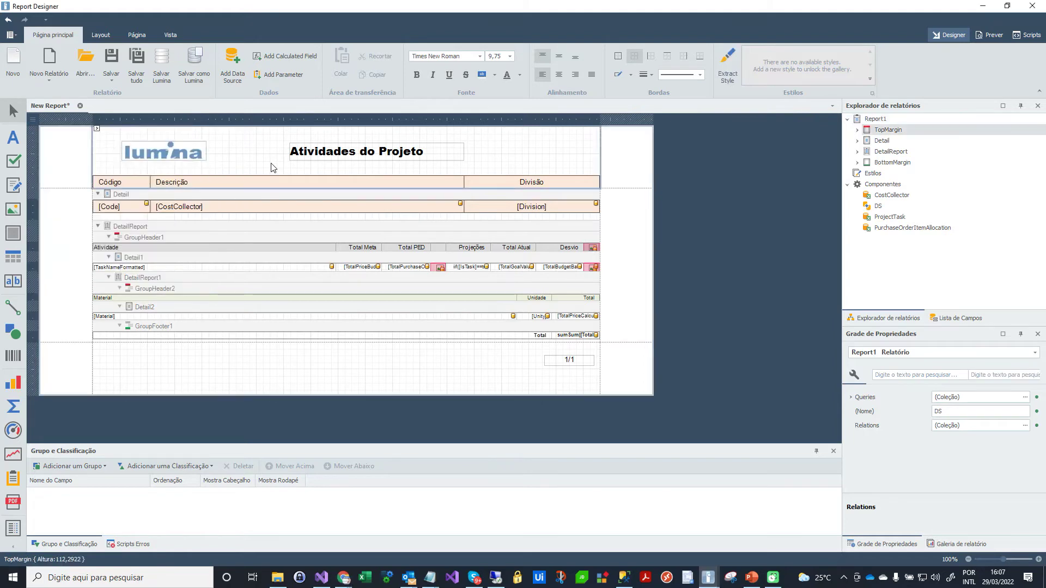
left_click(982, 37)
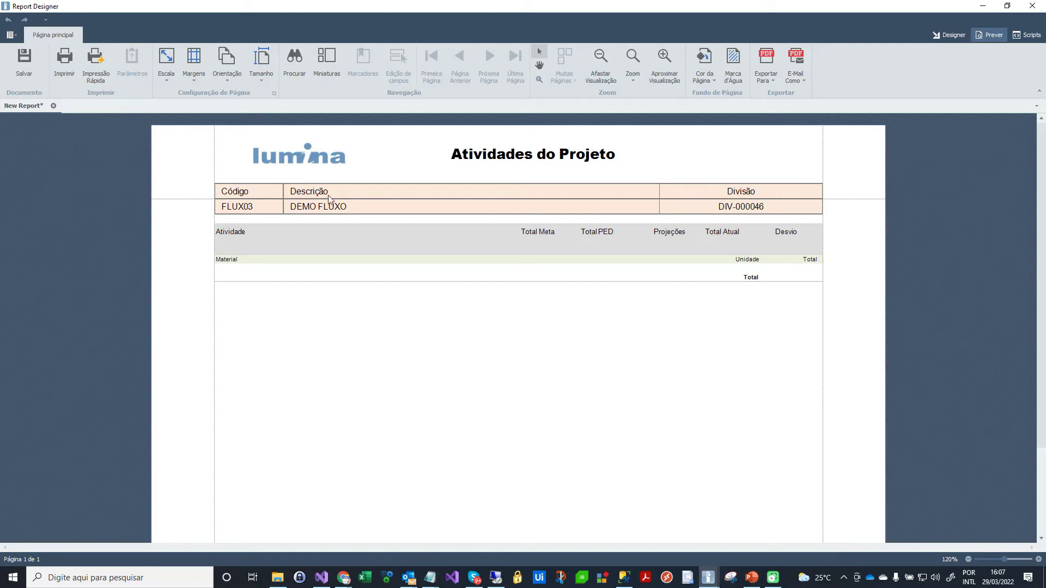
left_click(952, 35)
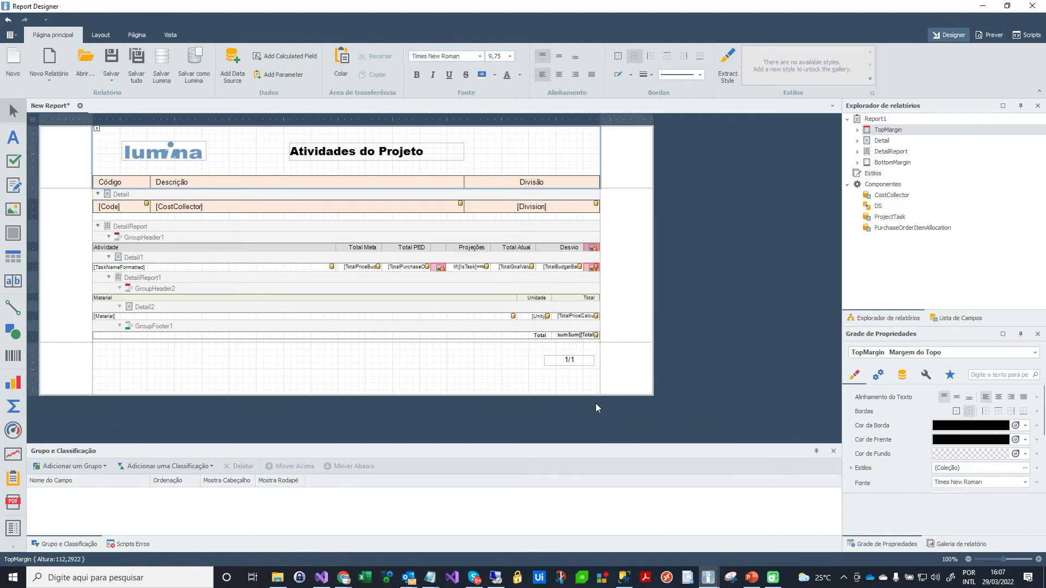
Insert a sub-report under the main Detail band, bound to the CostCollectorProjectTask relation
left_click(137, 229)
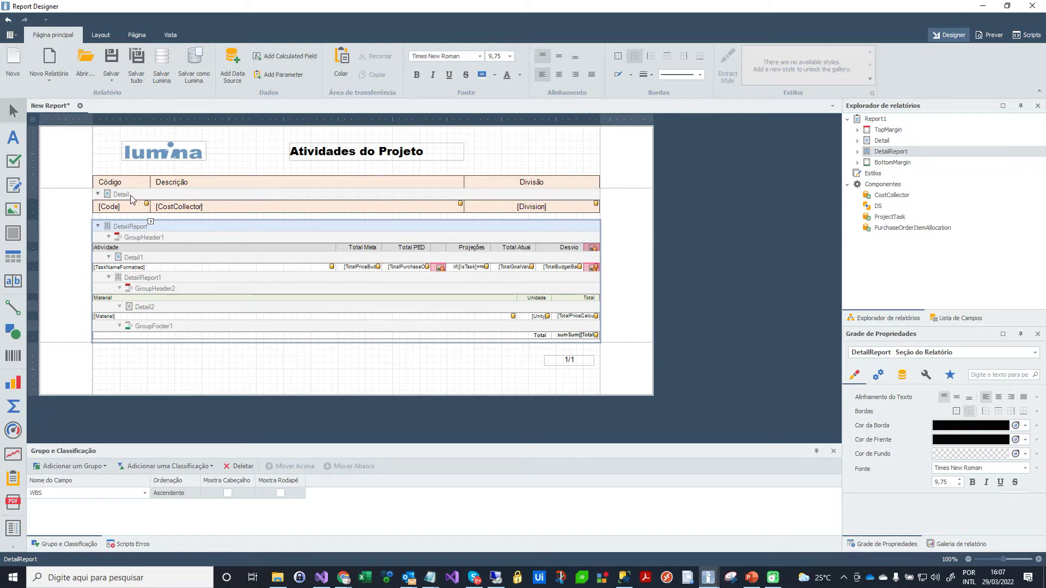
left_click(132, 199)
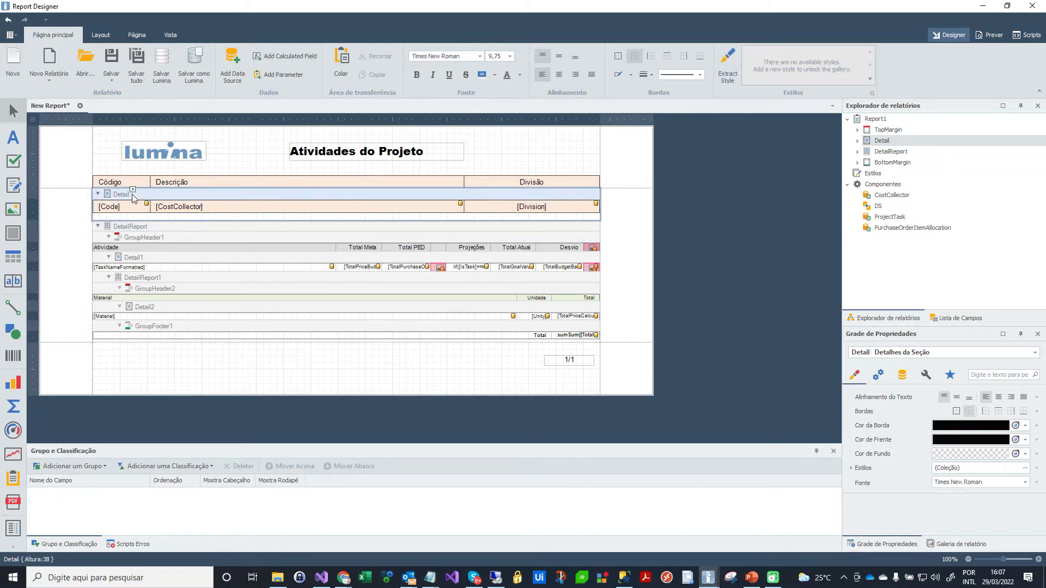
right_click(140, 195)
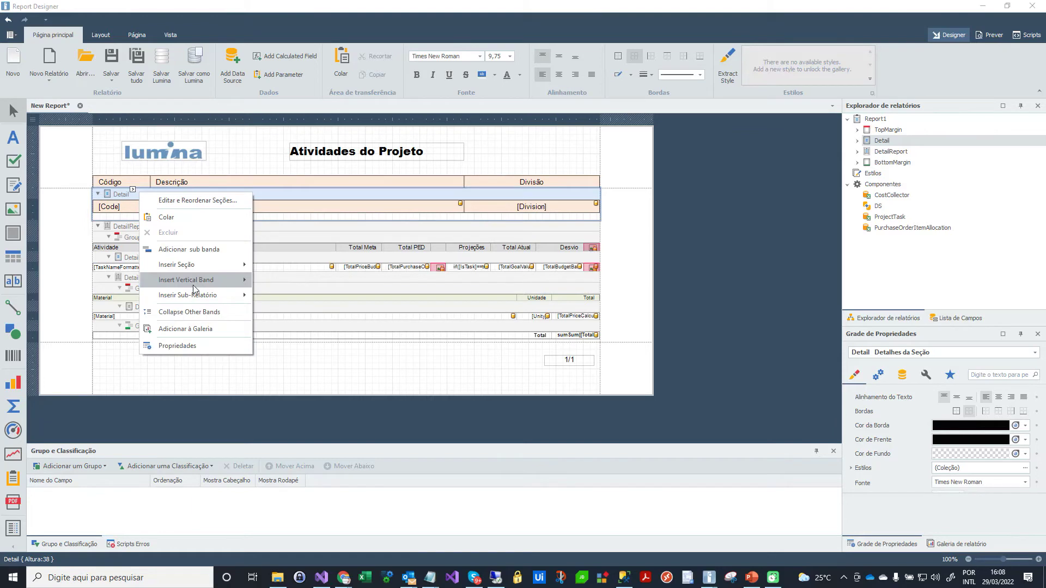
mouse_move(199, 298)
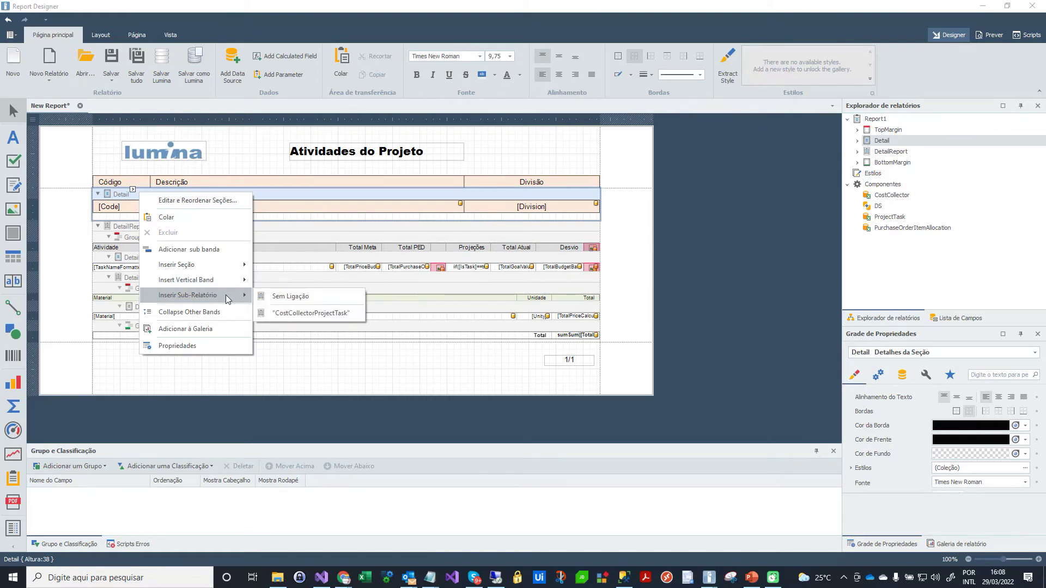
left_click(300, 315)
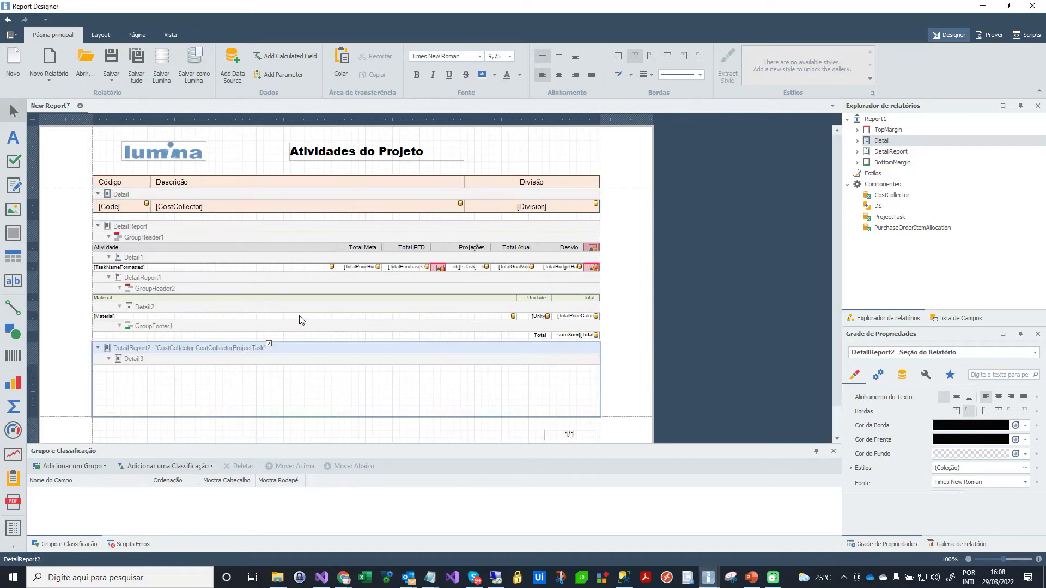
Add a group header band to the new CostCollectorProjectTask detail report
right_click(247, 345)
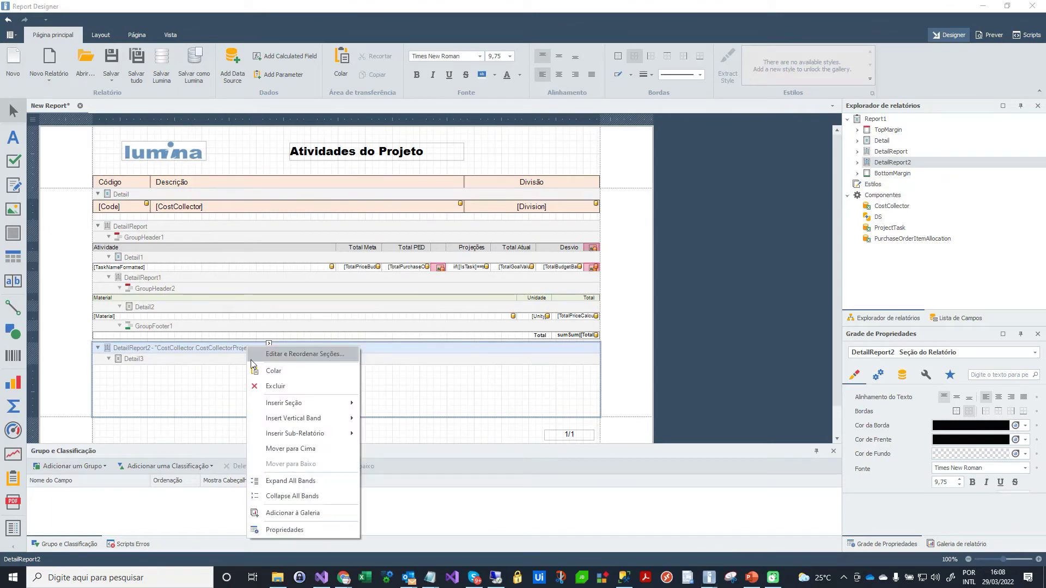
mouse_move(295, 434)
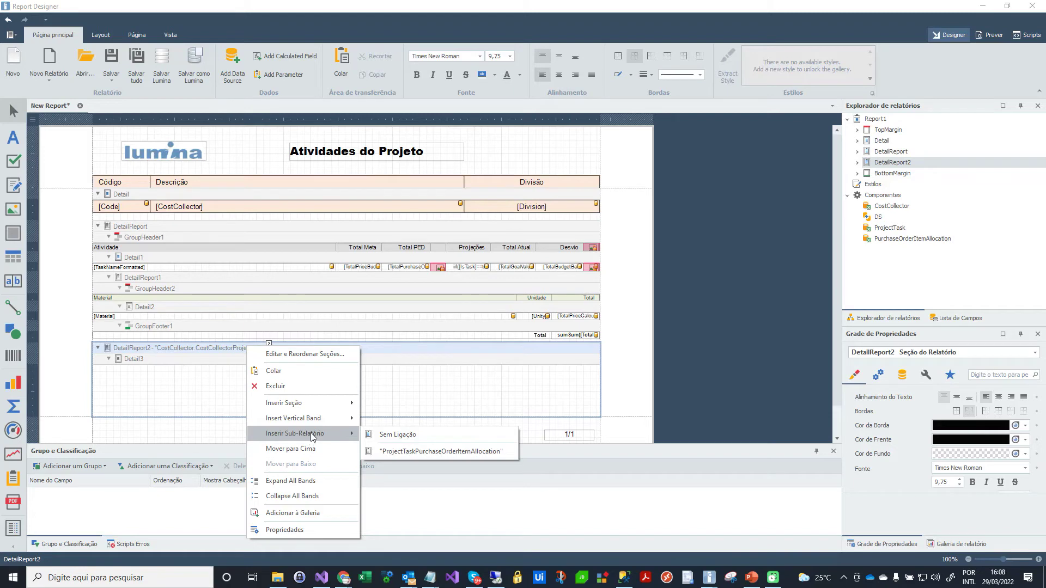
mouse_move(312, 406)
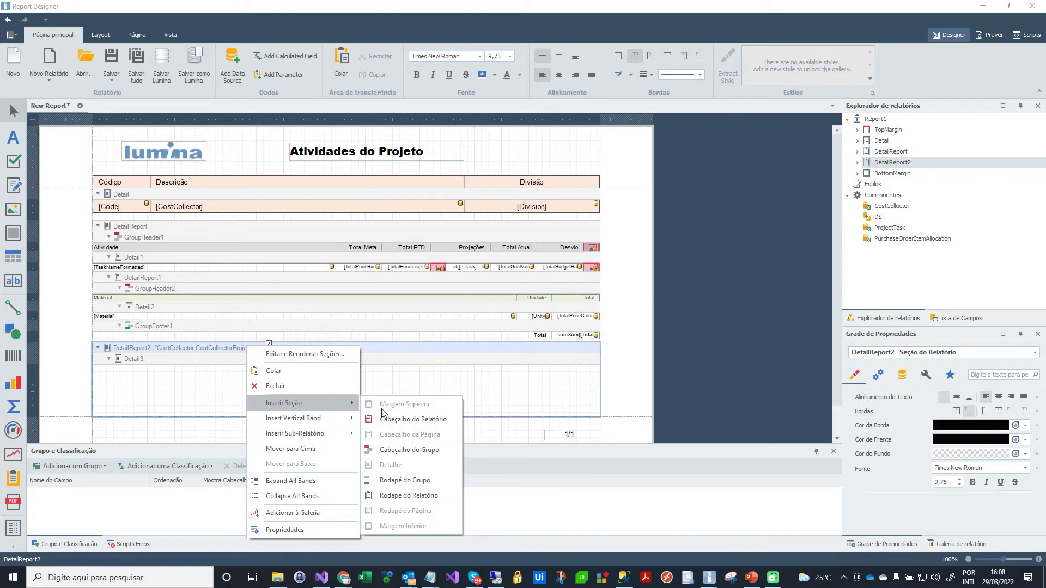
left_click(420, 449)
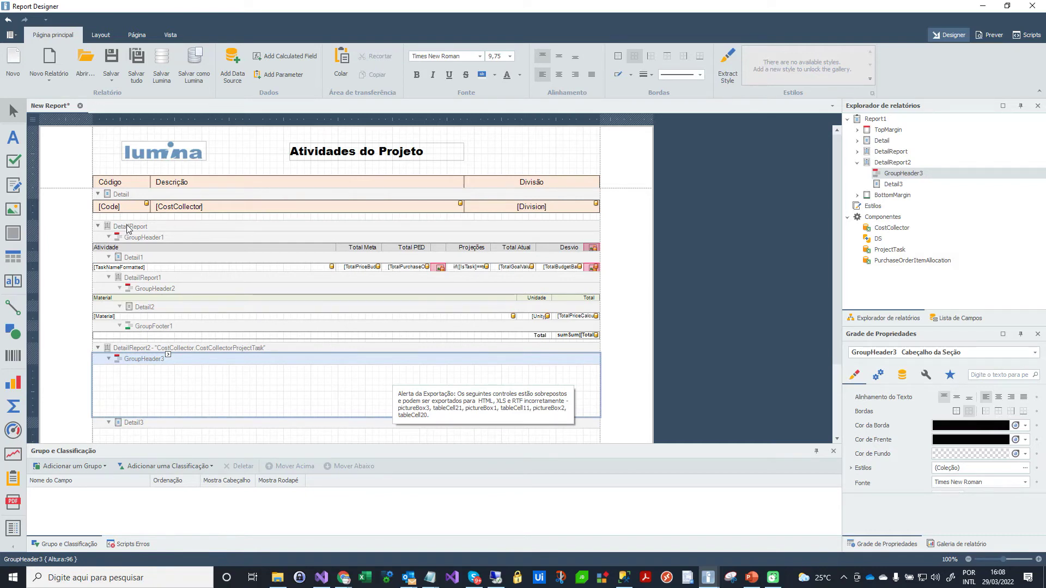
Move the Atividade column-heading table from GroupHeader1 of the old detail report into GroupHeader3 of the new one
left_click(93, 243)
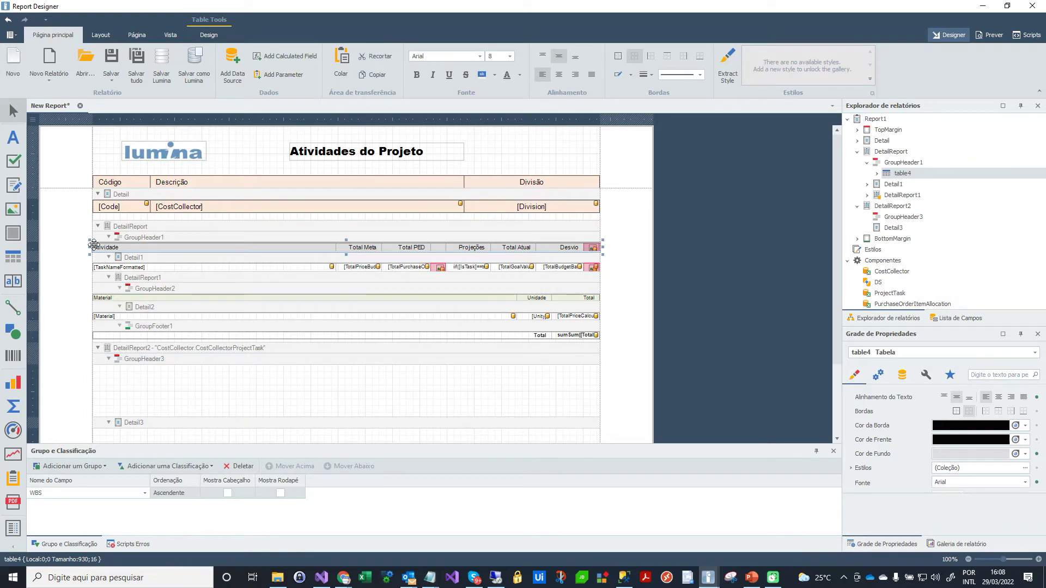
key("Delete")
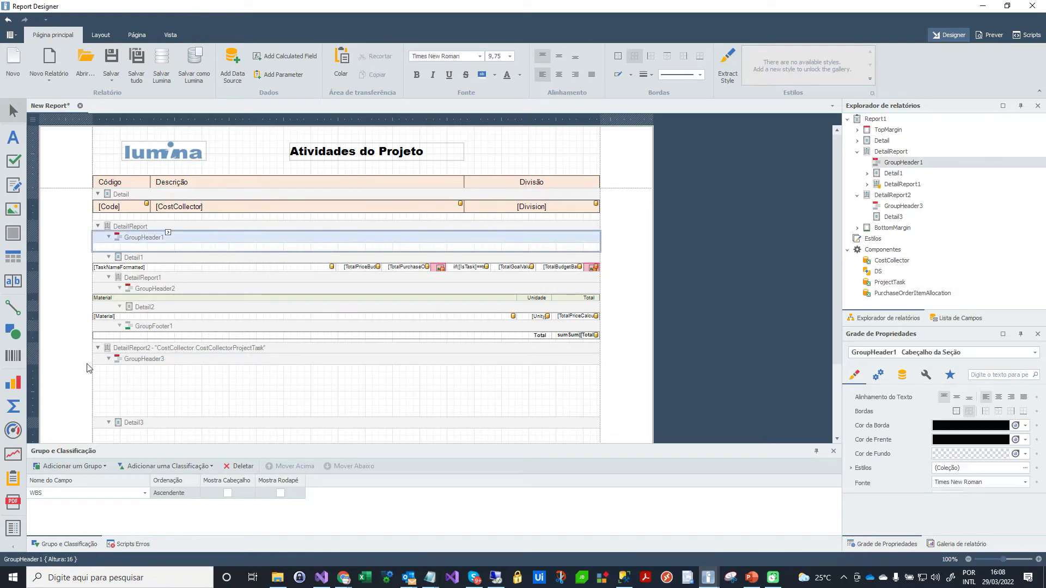
left_click(99, 374)
key("ctrl+v")
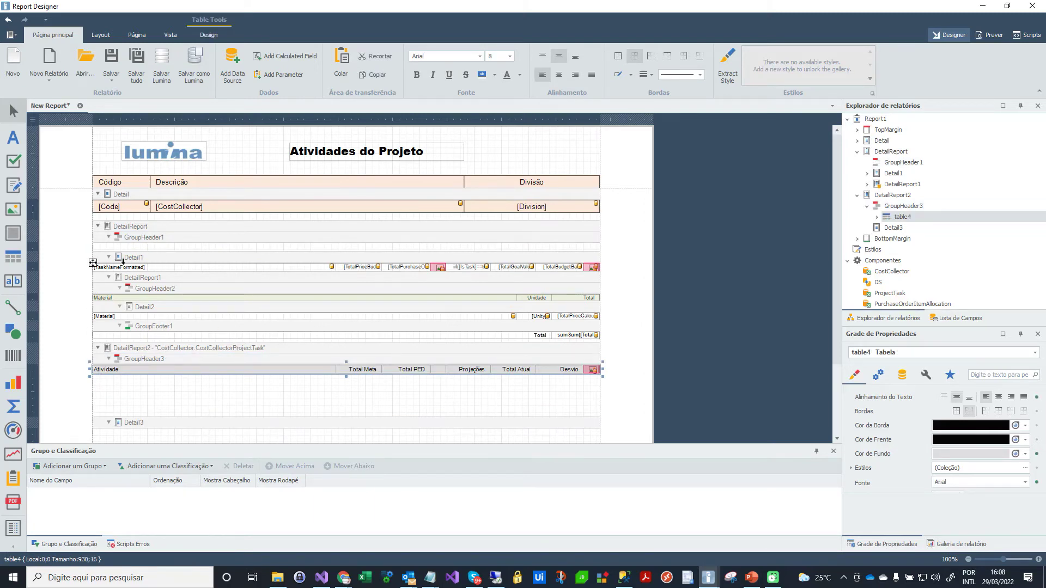
Copy the [TaskNameFormatted] row table from Detail1 of the old detail report into Detail3 of the CostCollectorProjectTask report
left_click(124, 260)
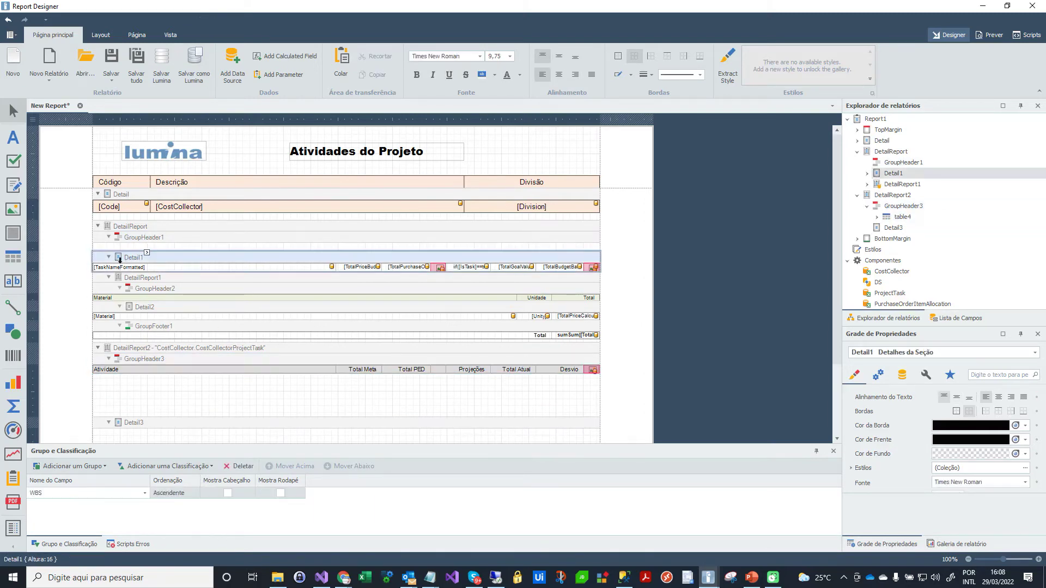
left_click(93, 264)
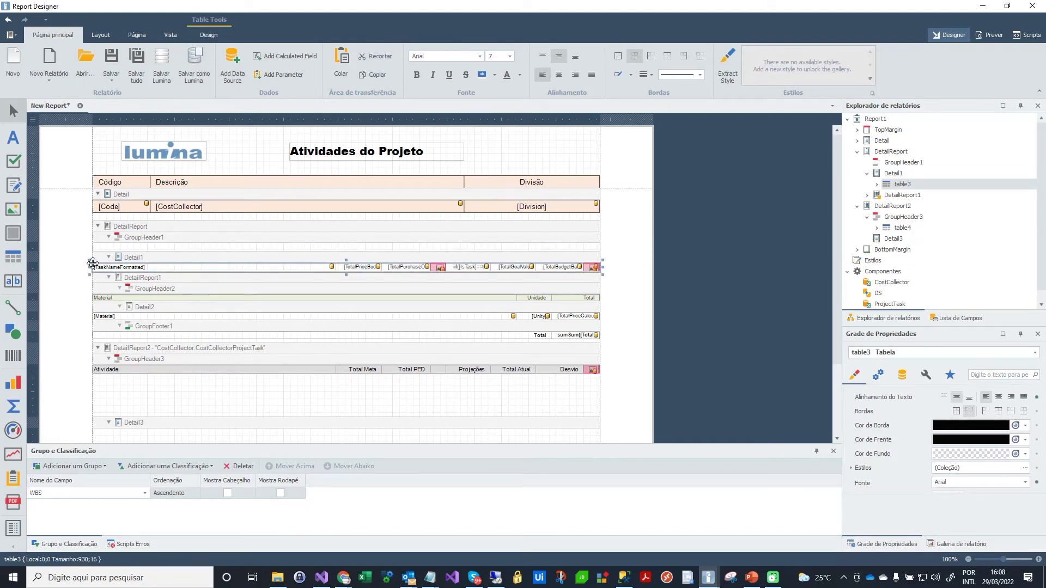
left_click(121, 436)
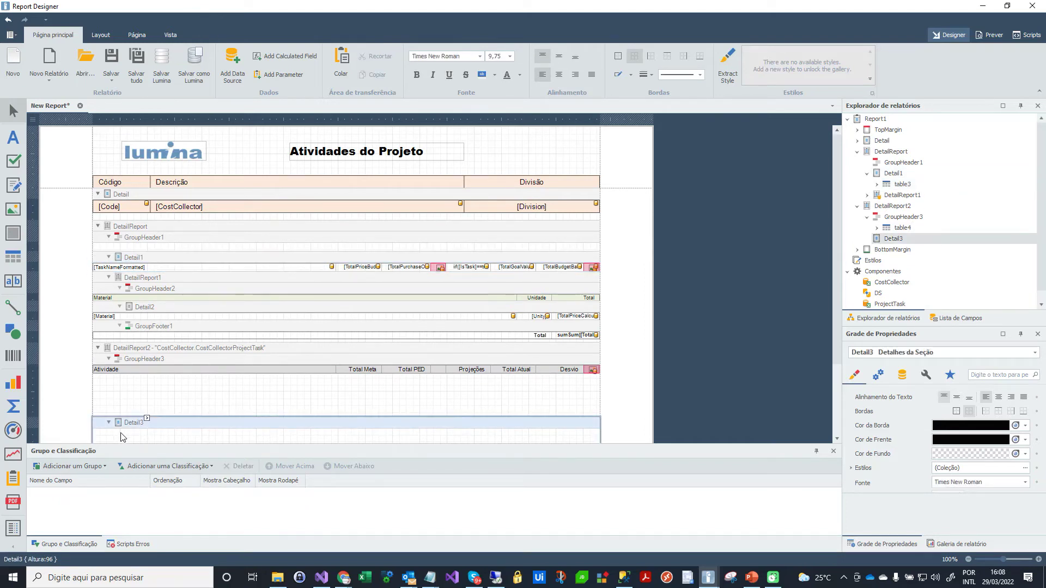
key("ctrl+v")
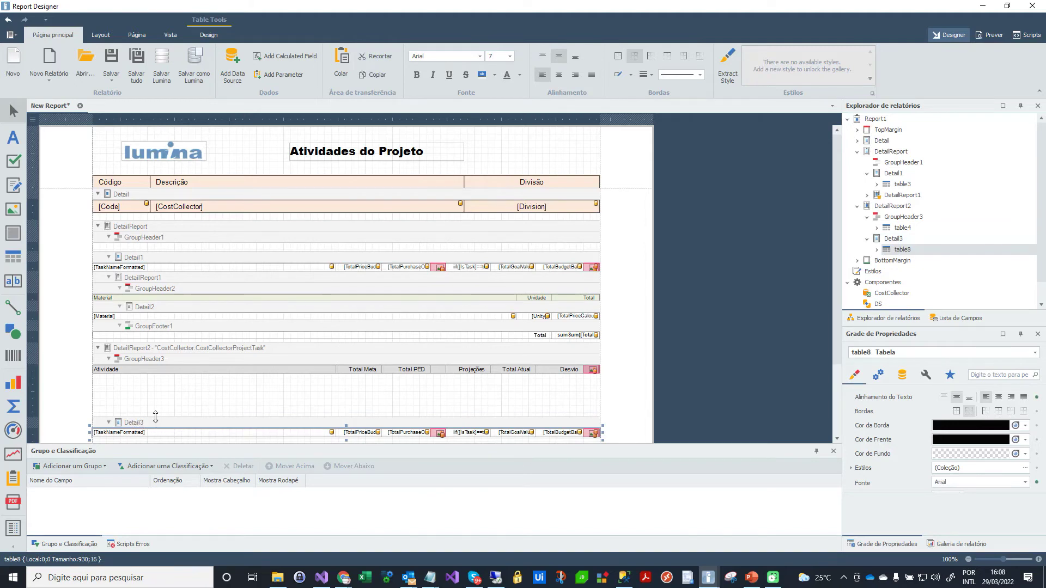
Shrink the GroupHeader3 and Detail3 bands to the height of the tables they contain
left_click_drag(157, 417, 158, 376)
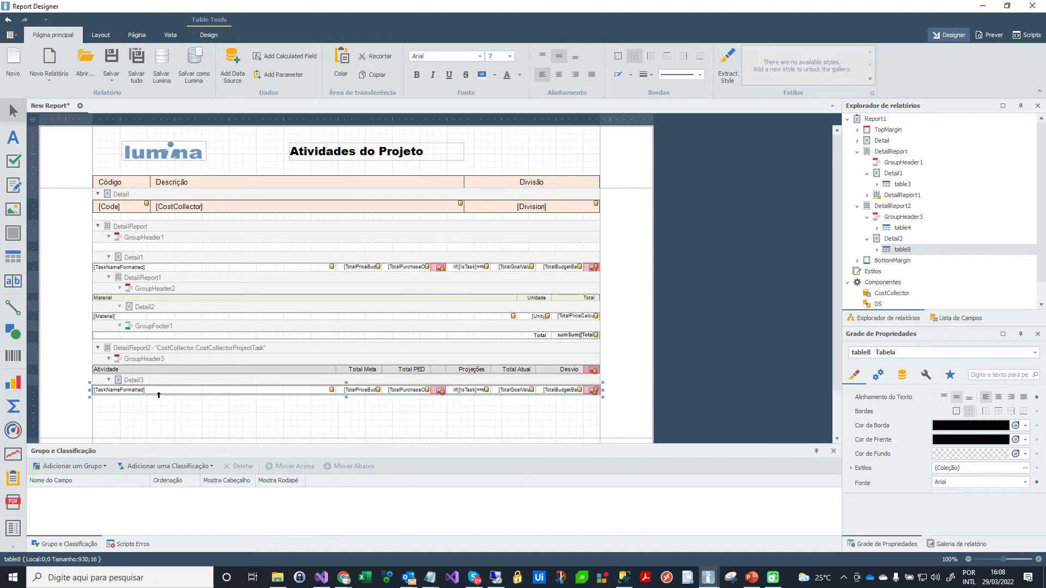
scroll(155, 406, "down", 1)
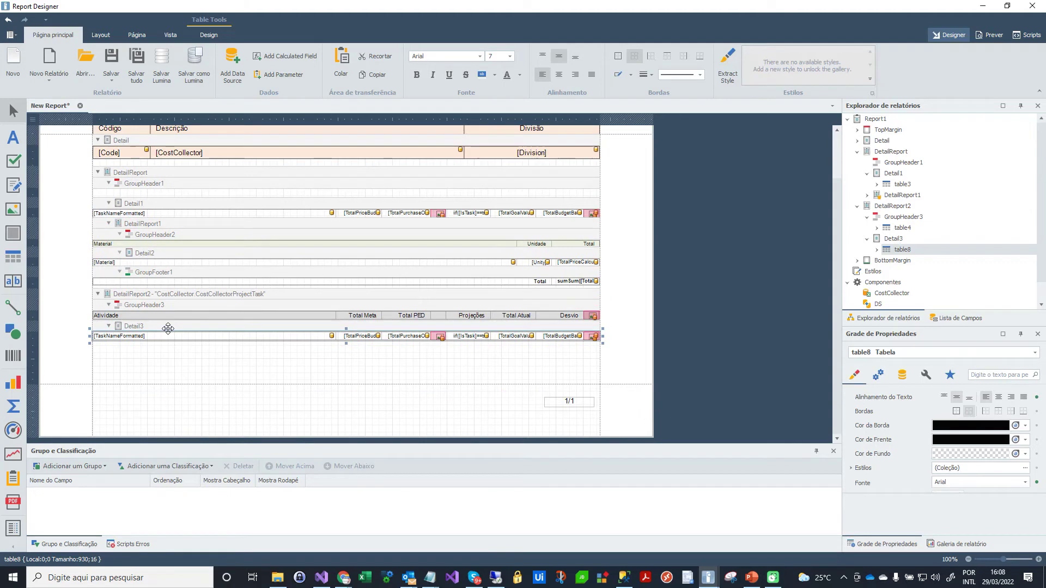
left_click(168, 329)
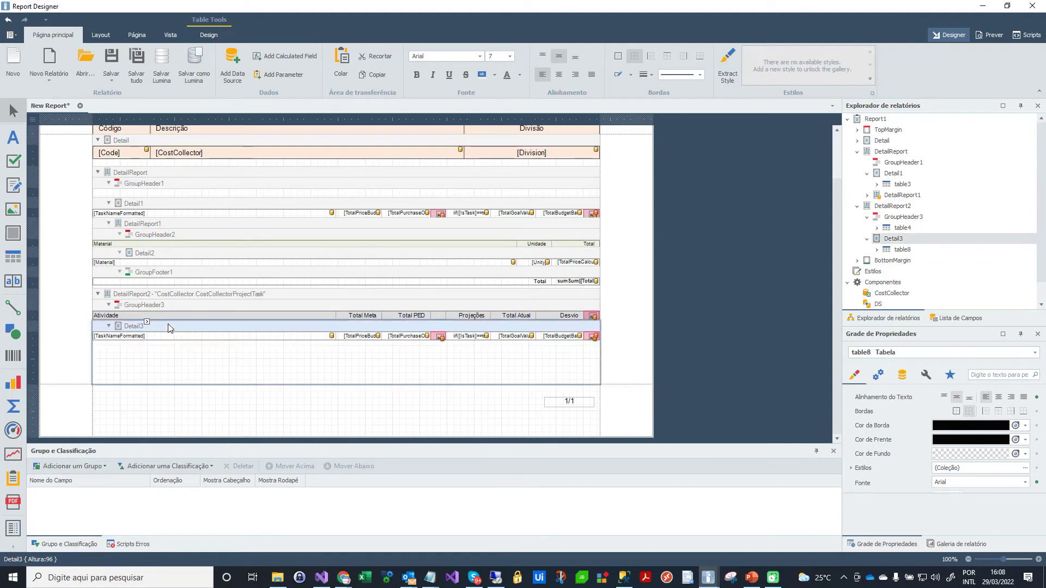
left_click_drag(177, 383, 177, 341)
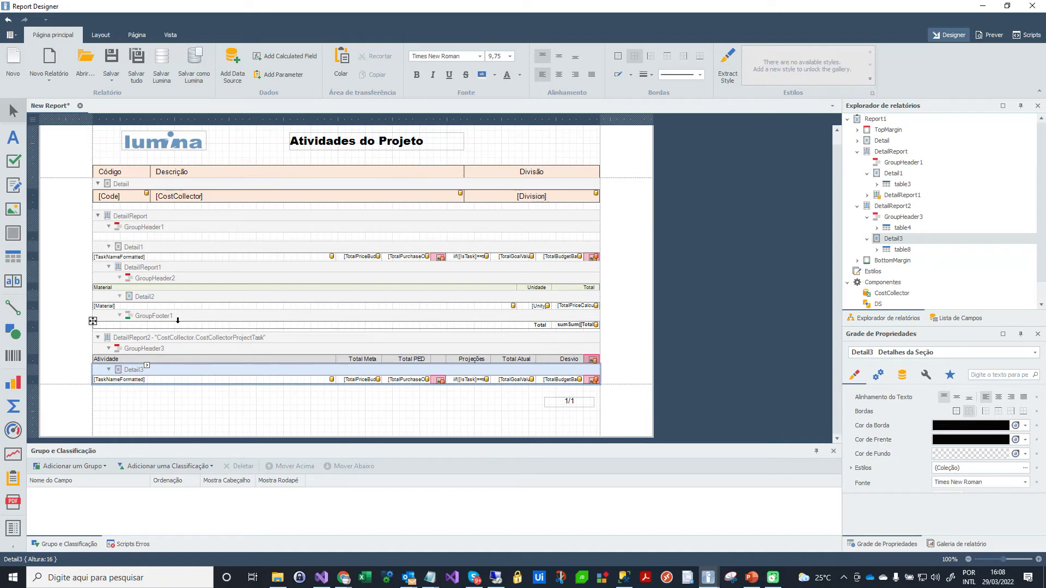
Insert a sub-report under Detail3, bound to the ProjectTaskPurchaseOrderItemAllocation relation
right_click(165, 373)
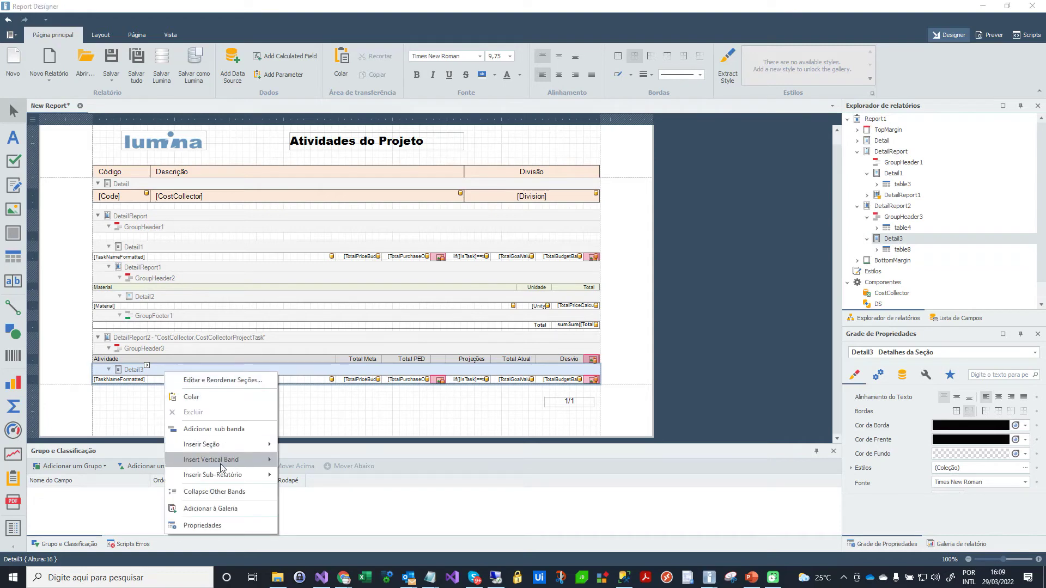
mouse_move(228, 478)
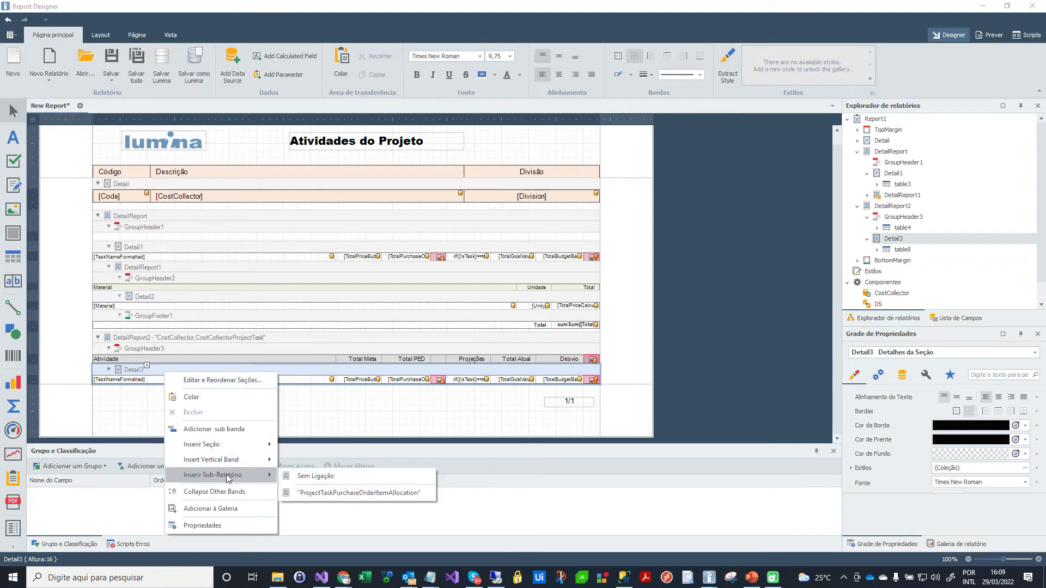
left_click(364, 495)
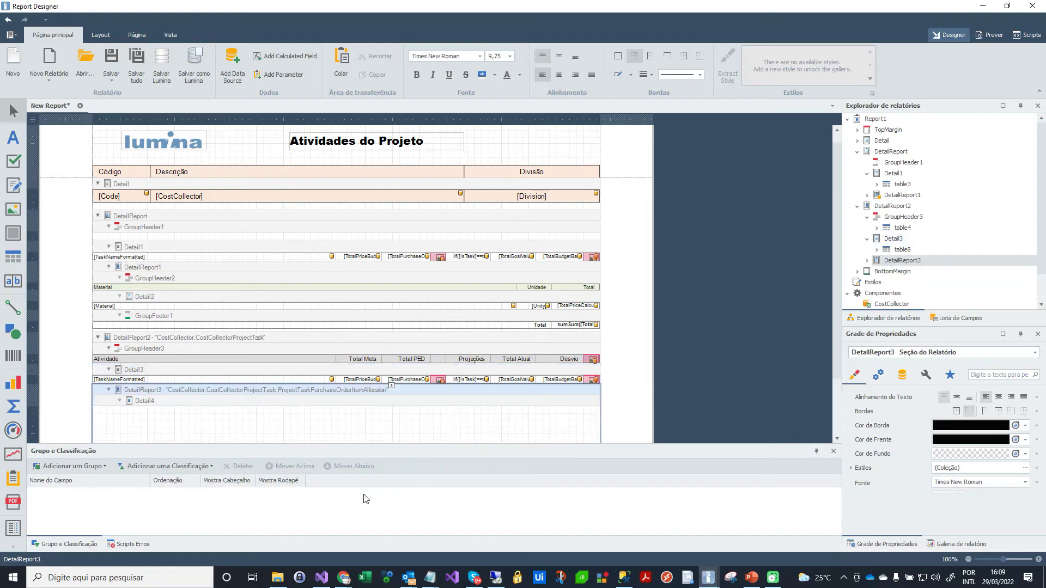
Add a group header band and a group footer band to the new ProjectTaskPurchaseOrderItemAllocation detail report
scroll(336, 432, "down", 2)
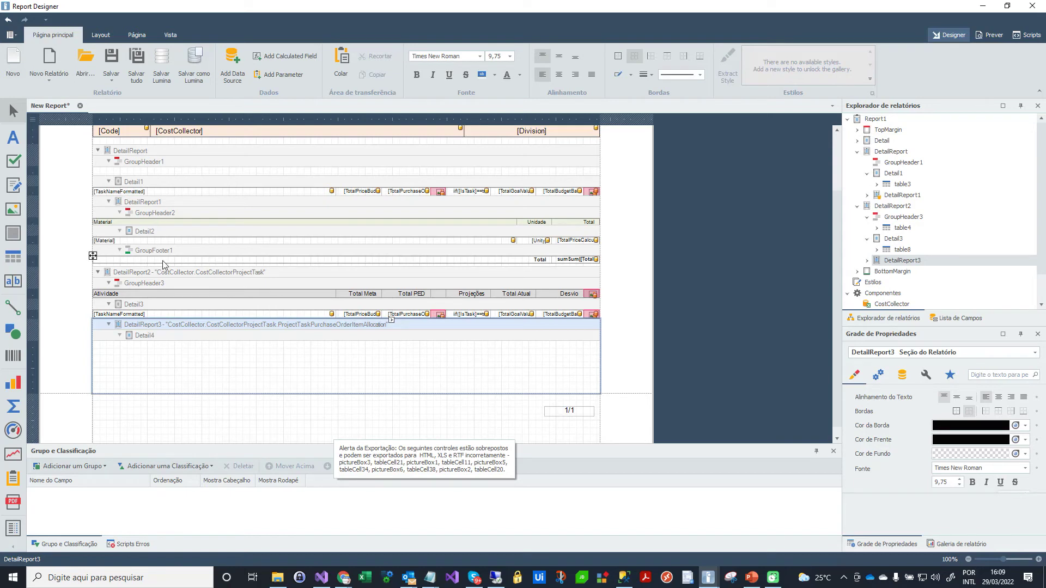
right_click(155, 337)
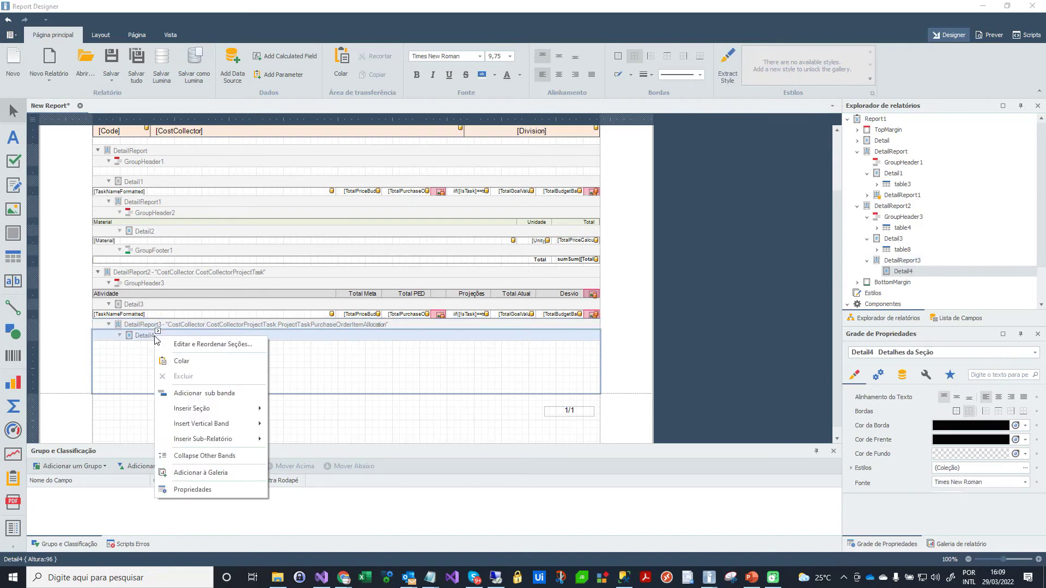
left_click(986, 555)
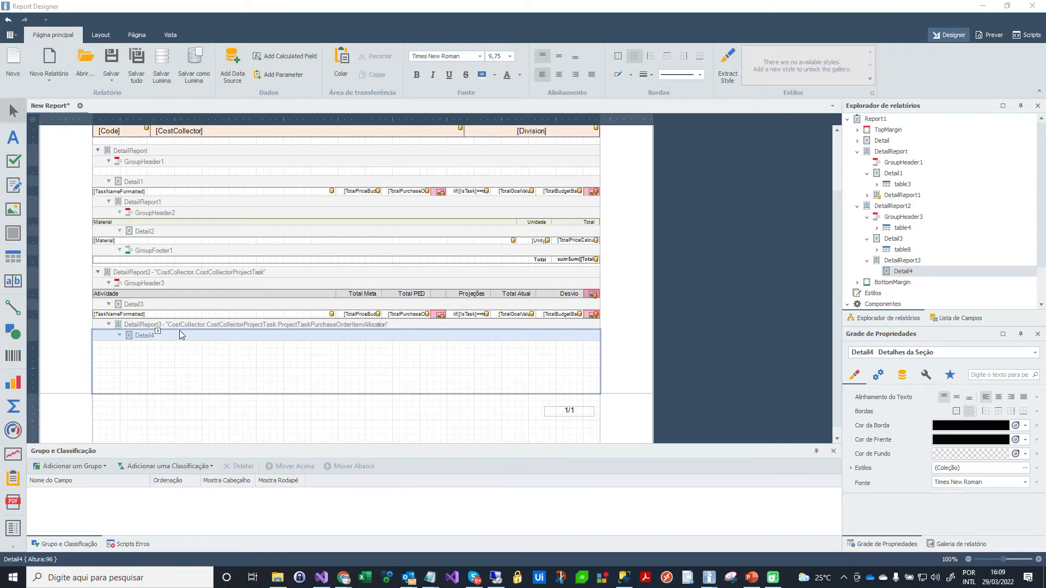
right_click(339, 332)
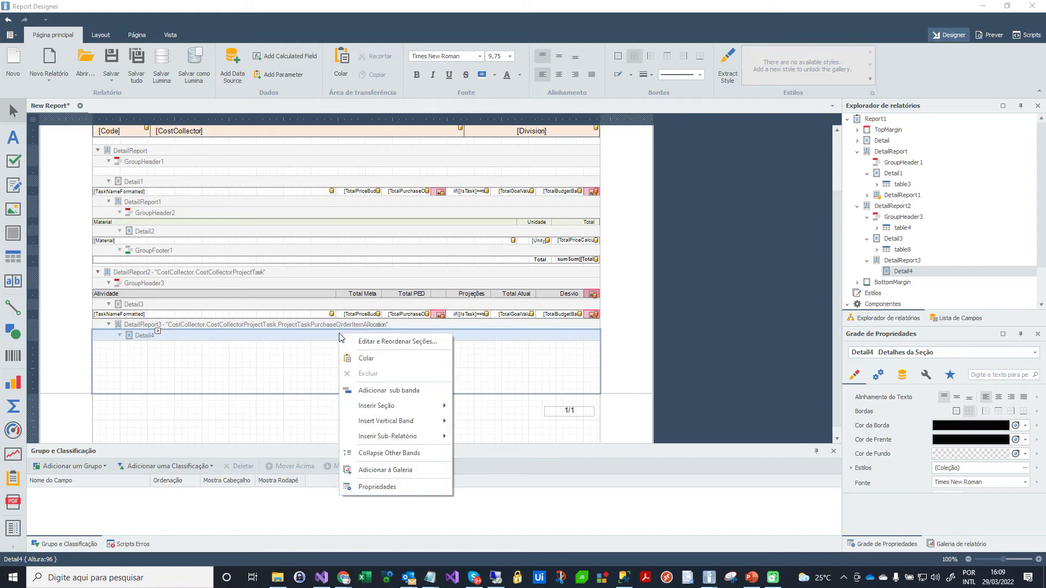
mouse_move(391, 409)
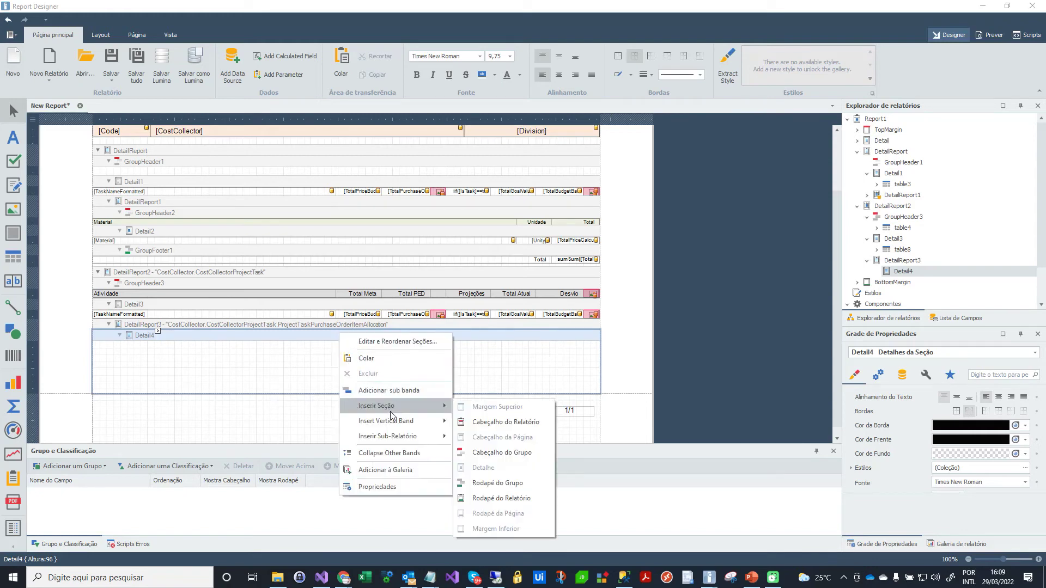
left_click(488, 454)
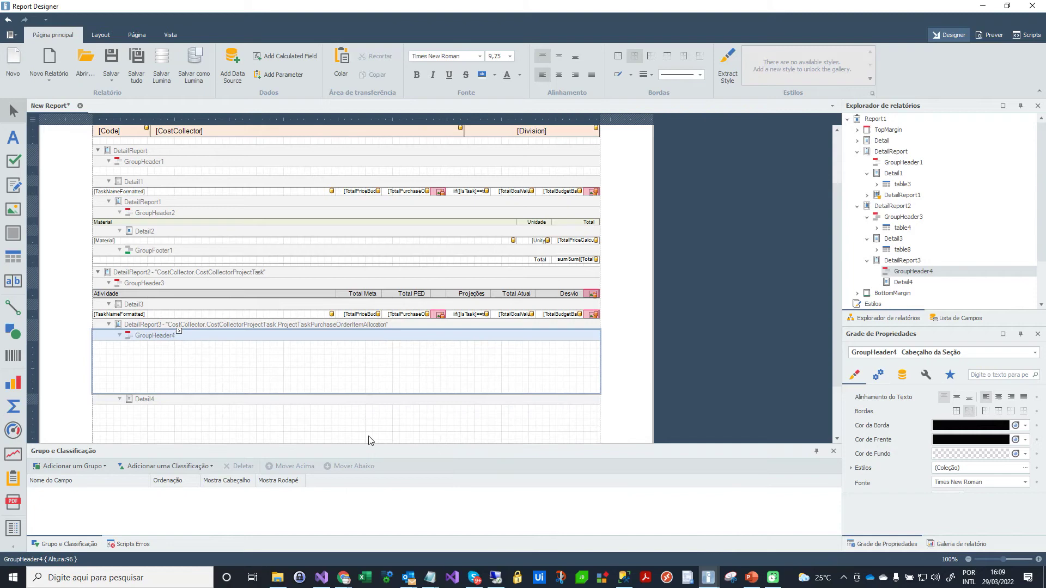
right_click(194, 401)
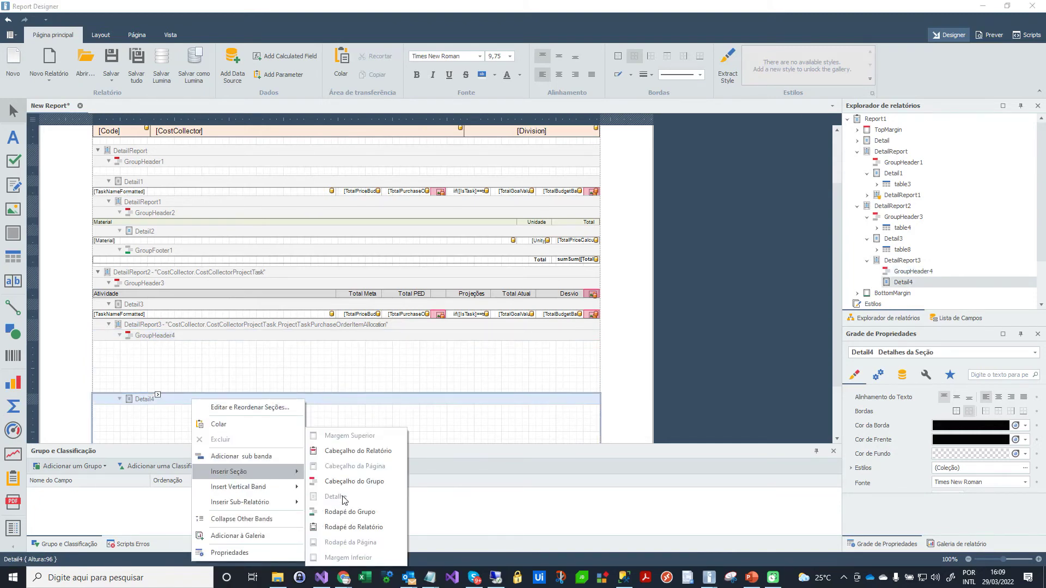
left_click(352, 515)
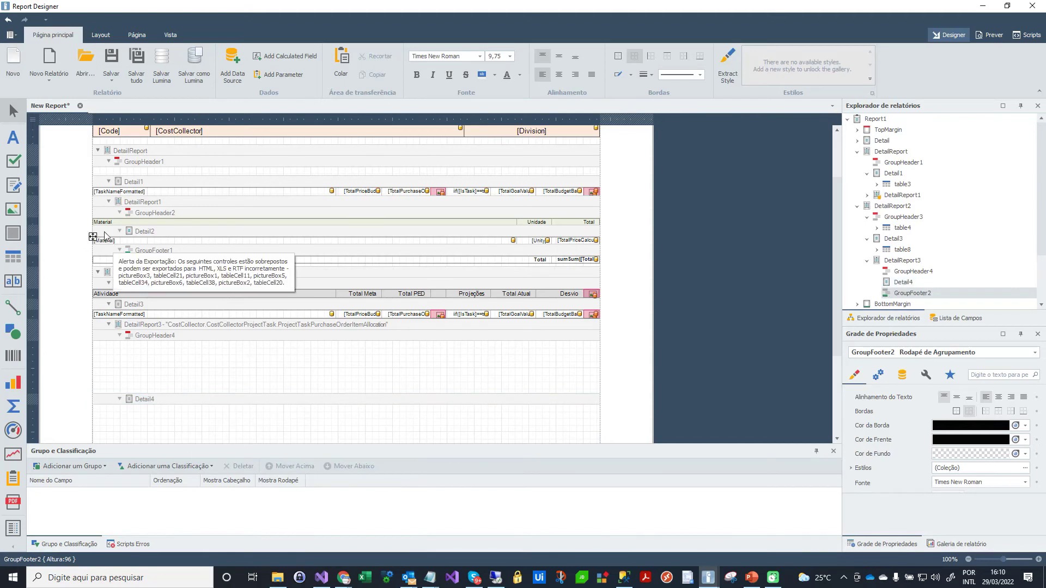
Move the Material column-heading table from GroupHeader2 into GroupHeader4 and shrink that band to the table's height
left_click_drag(92, 218, 93, 218)
left_click(92, 218)
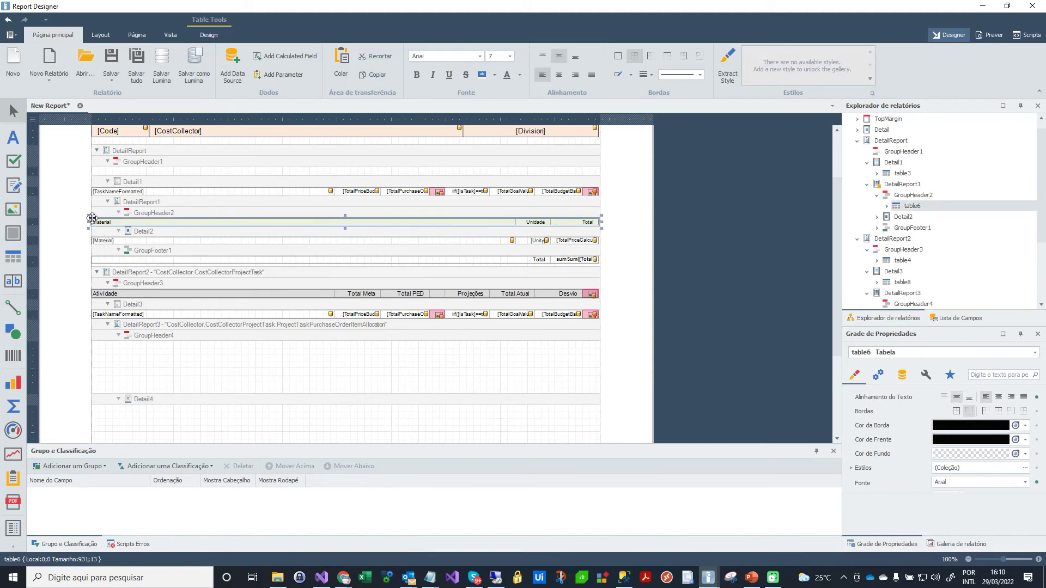
key("Delete")
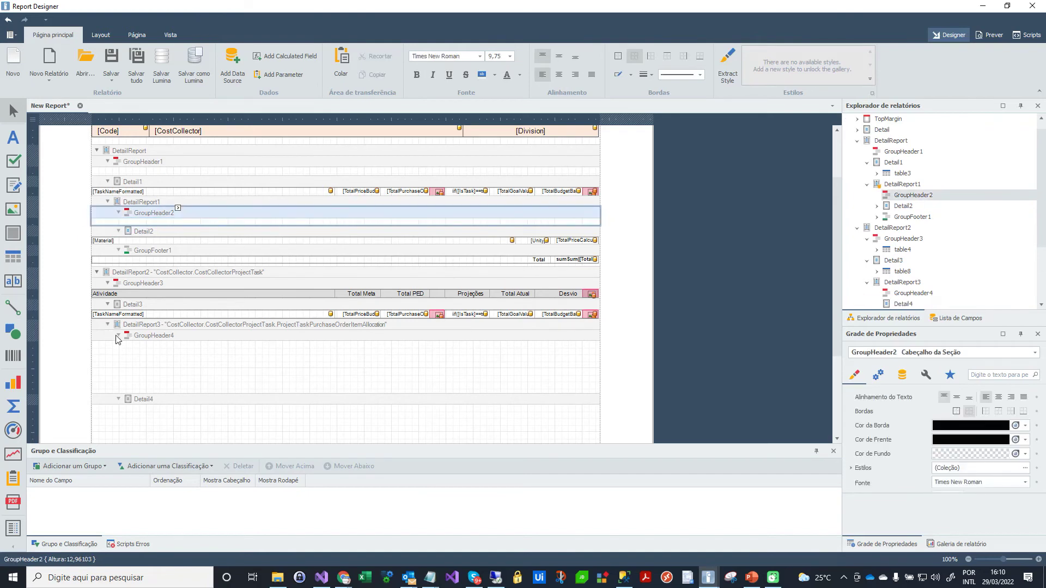
left_click(154, 336)
key("ctrl+v")
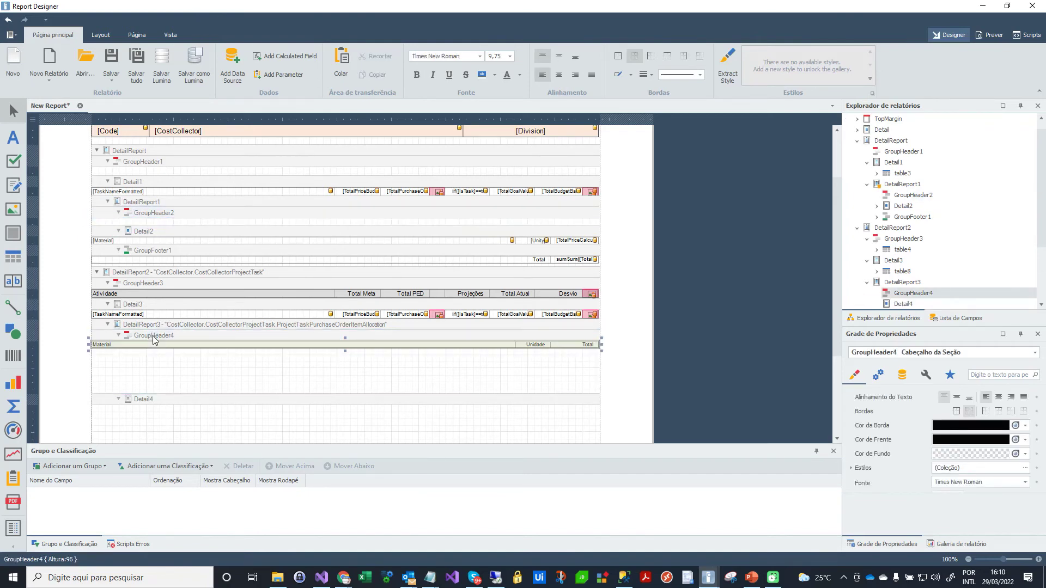
left_click(174, 404)
left_click_drag(177, 393, 175, 348)
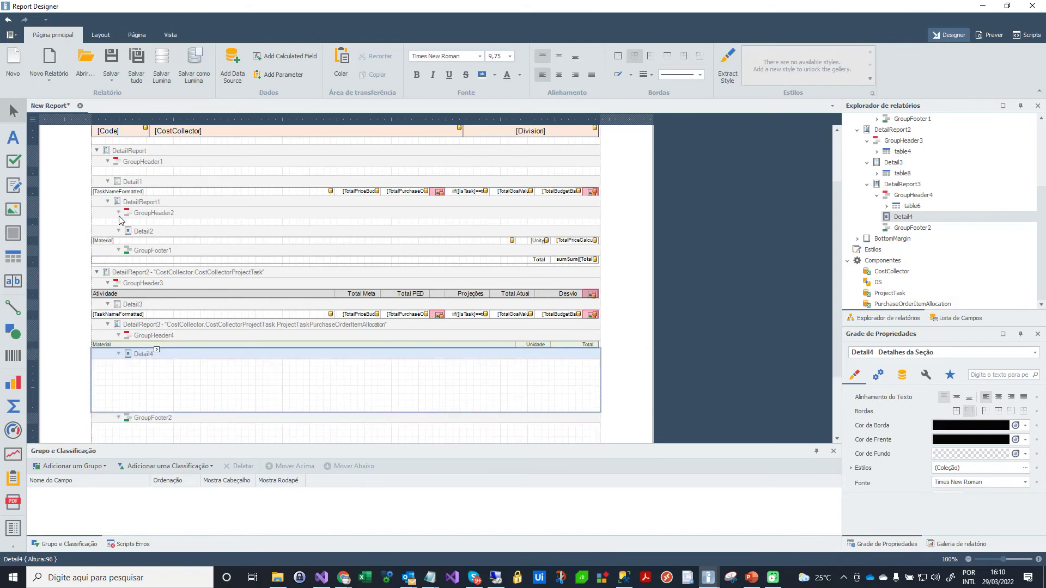
Move the [Material] row table from Detail2 into Detail4 and shrink that band to the table's height
left_click(91, 238)
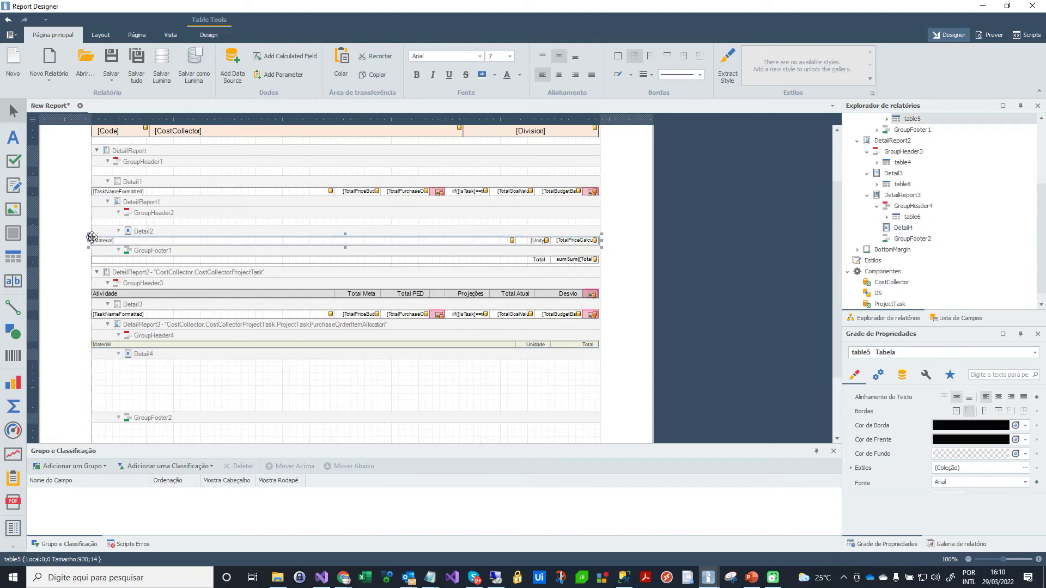
key("Delete")
left_click(147, 357)
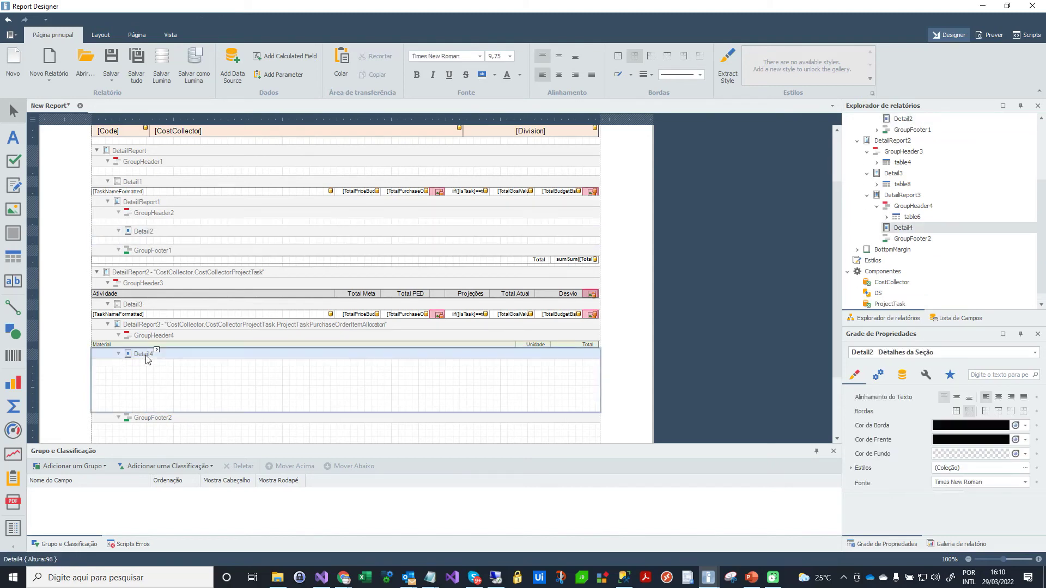
key("ctrl+v")
left_click(179, 416)
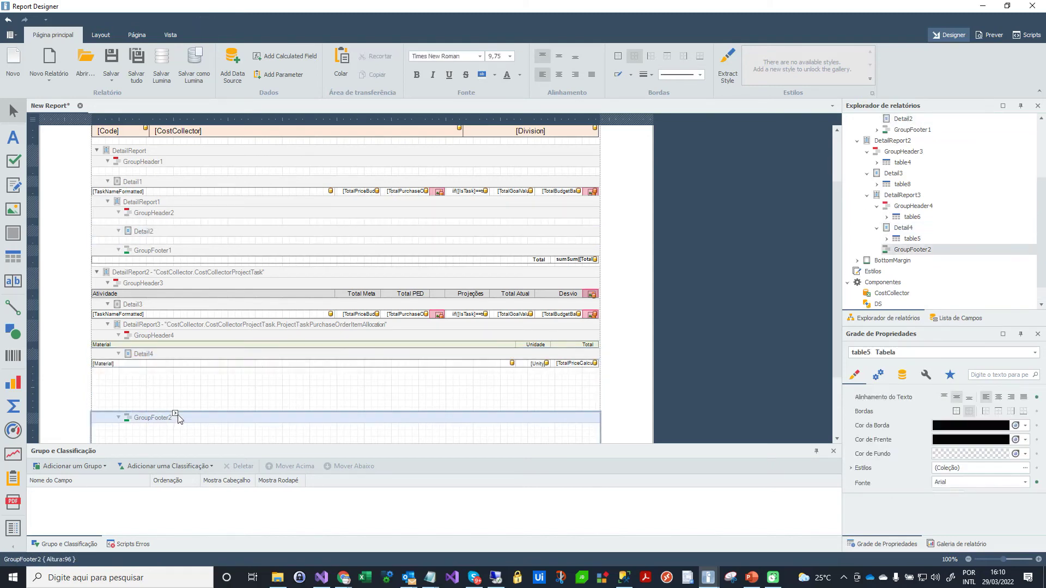
left_click(181, 412)
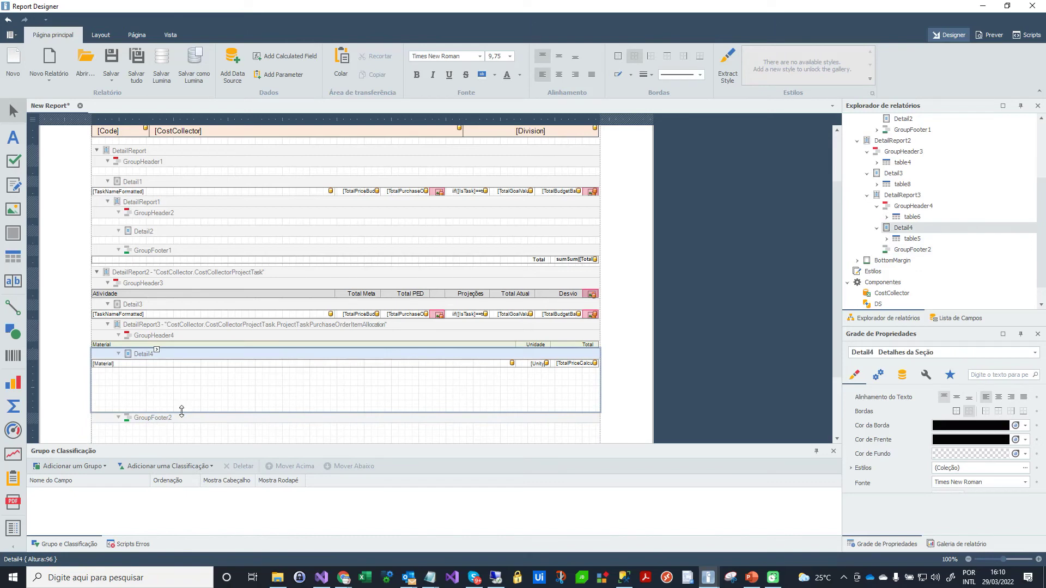
left_click_drag(185, 412, 190, 368)
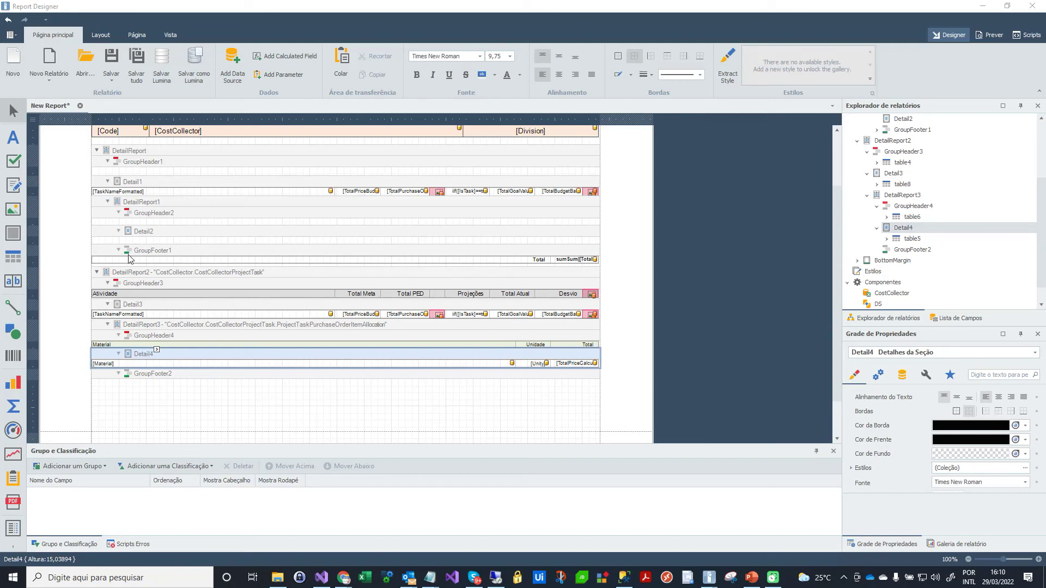
Move the Total table from GroupFooter1 into GroupFooter2 and shrink that band to the table's height
left_click_drag(92, 255, 91, 256)
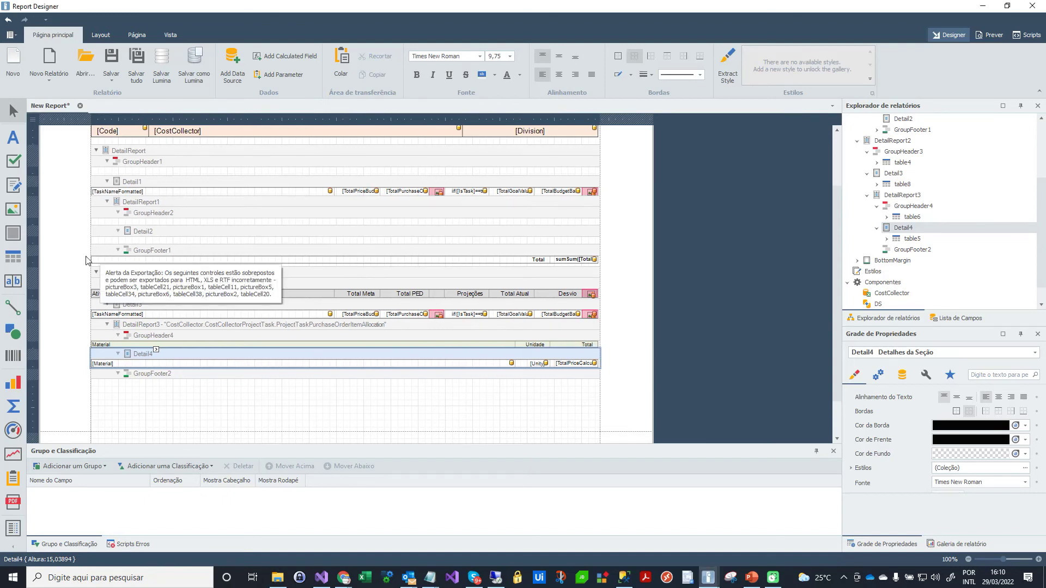
left_click(91, 256)
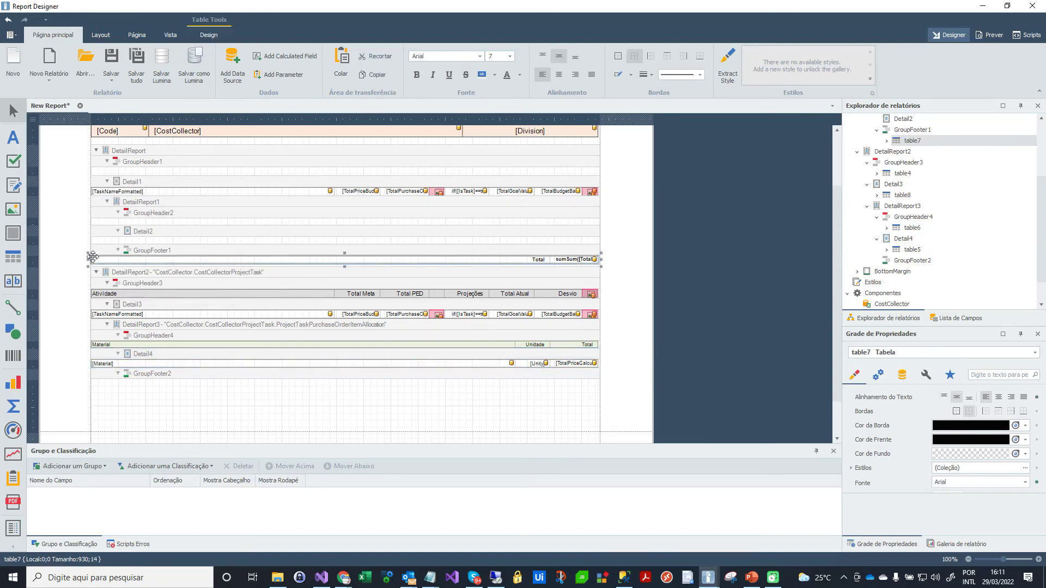
key("Delete")
left_click(105, 379)
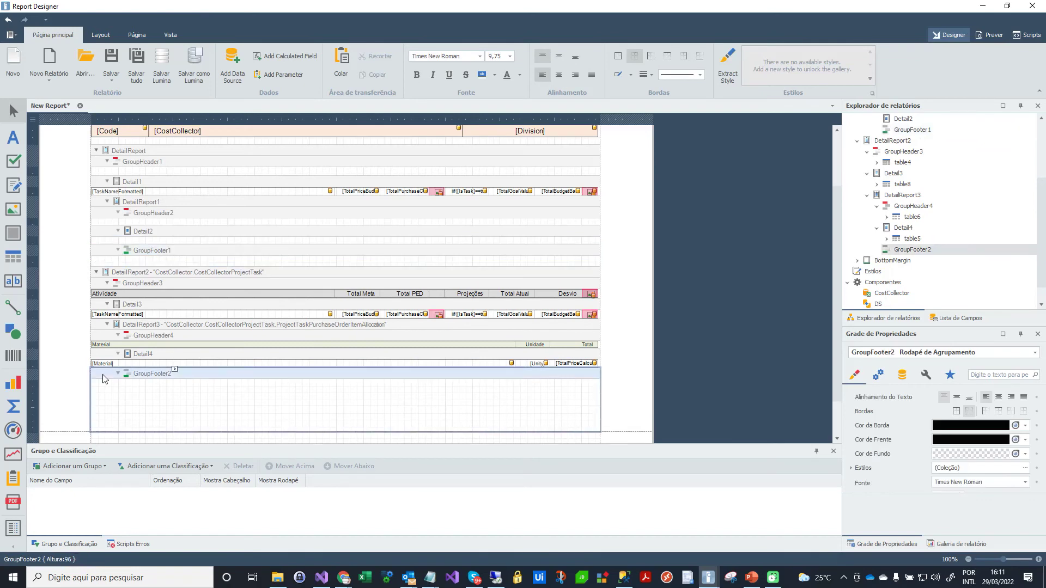
key("ctrl+v")
left_click_drag(152, 430, 155, 387)
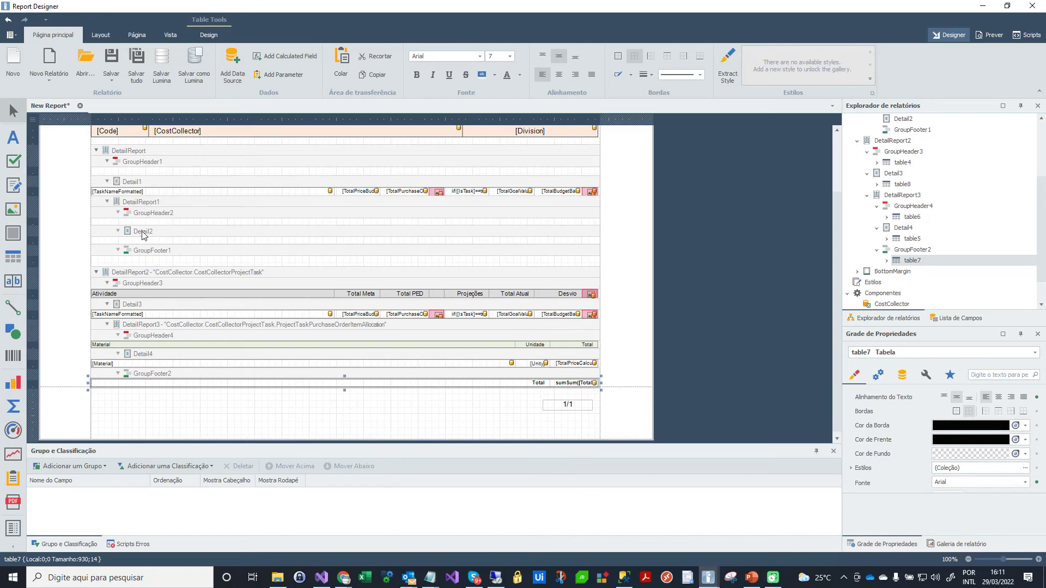
Delete the emptied DetailReport1 with its bands, and check the rebuilt report in preview
left_click(146, 205)
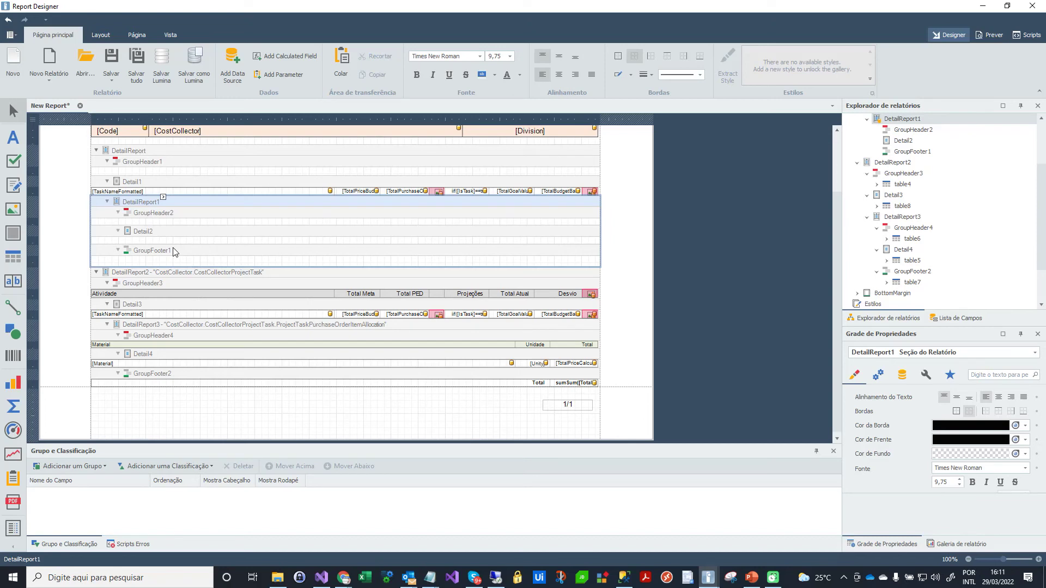
key("Delete")
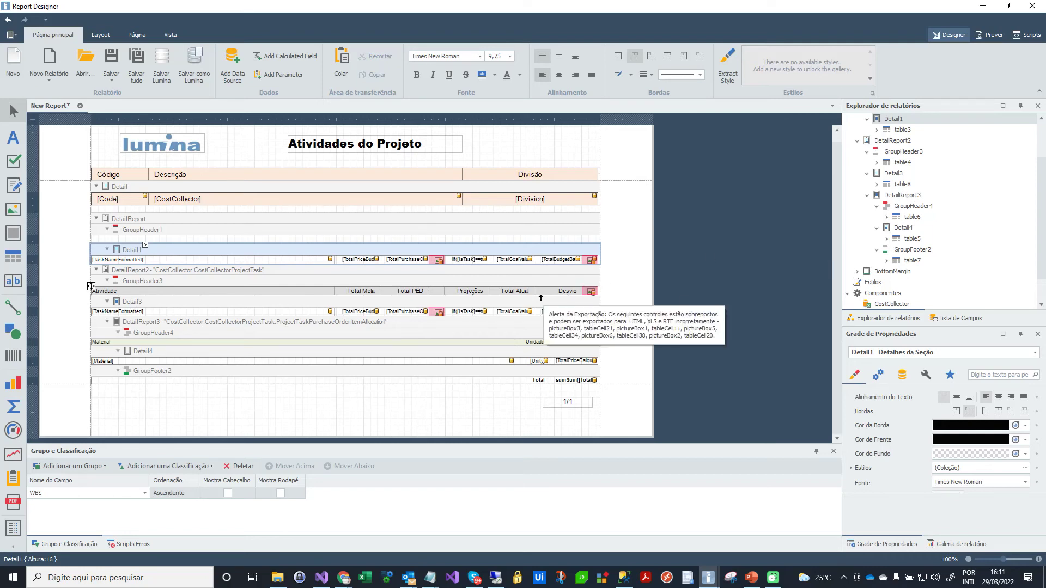
left_click(990, 36)
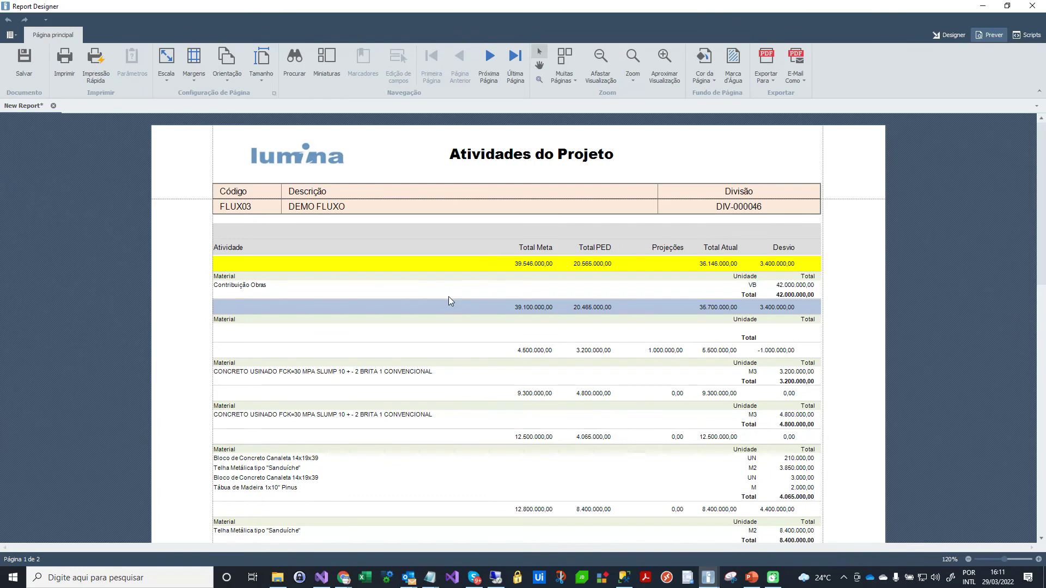
Examine the task and material rows in the preview and inspect the task-name cell in Detail1
scroll(441, 332, "down", 1)
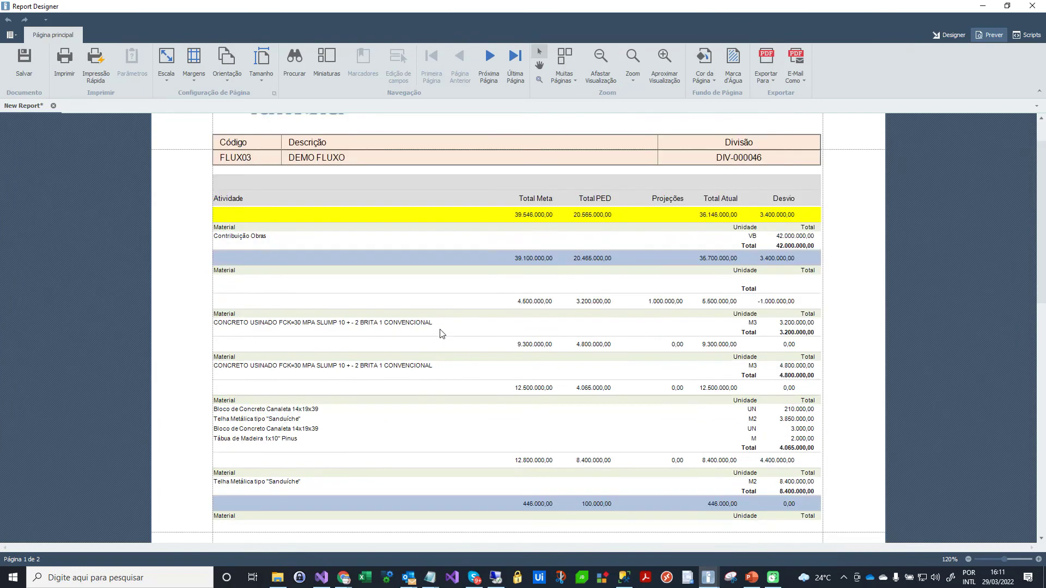
scroll(442, 333, "down", 1)
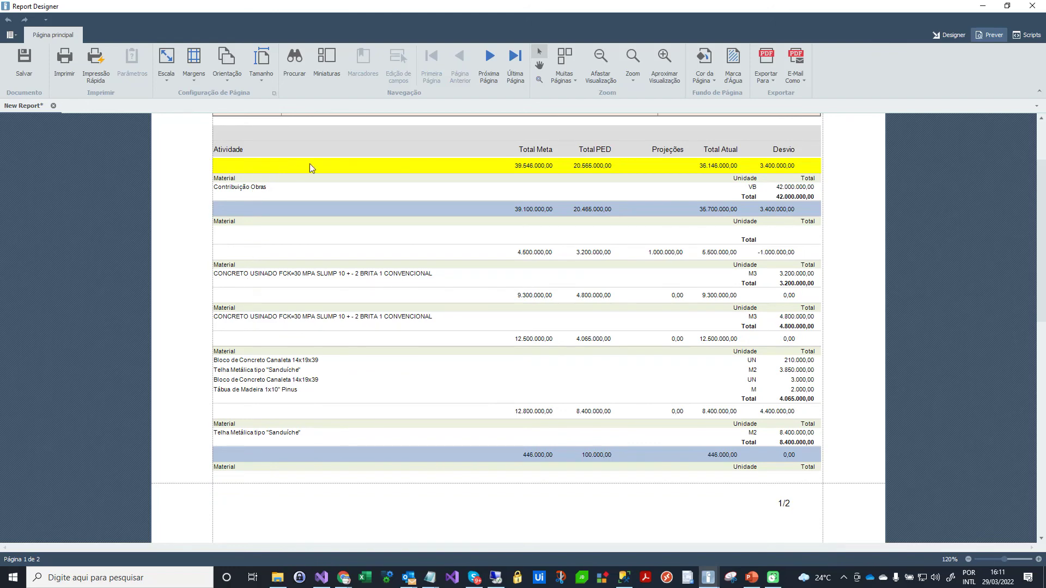
left_click(936, 37)
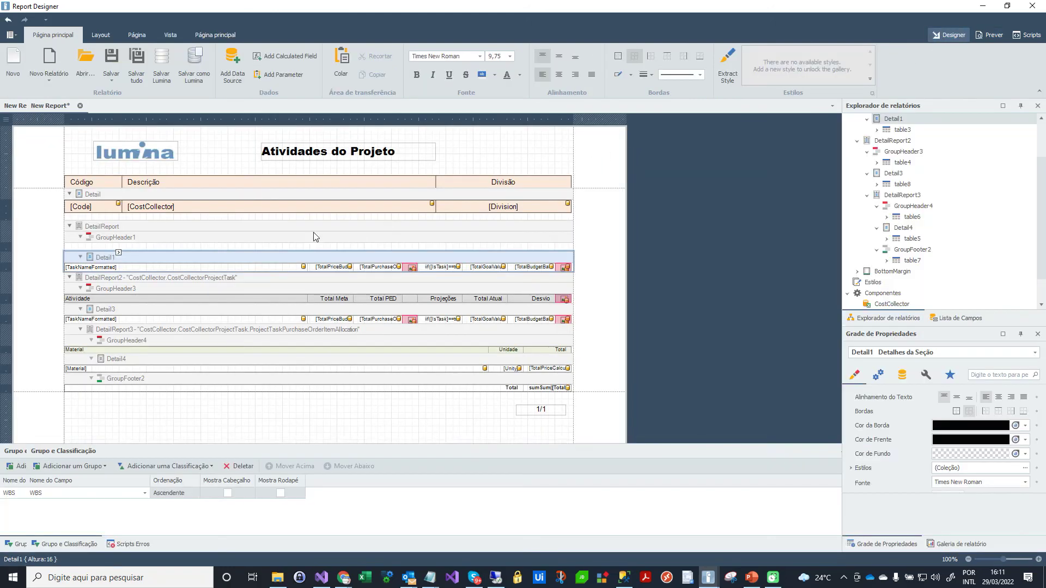
left_click(91, 265)
mouse_move(330, 260)
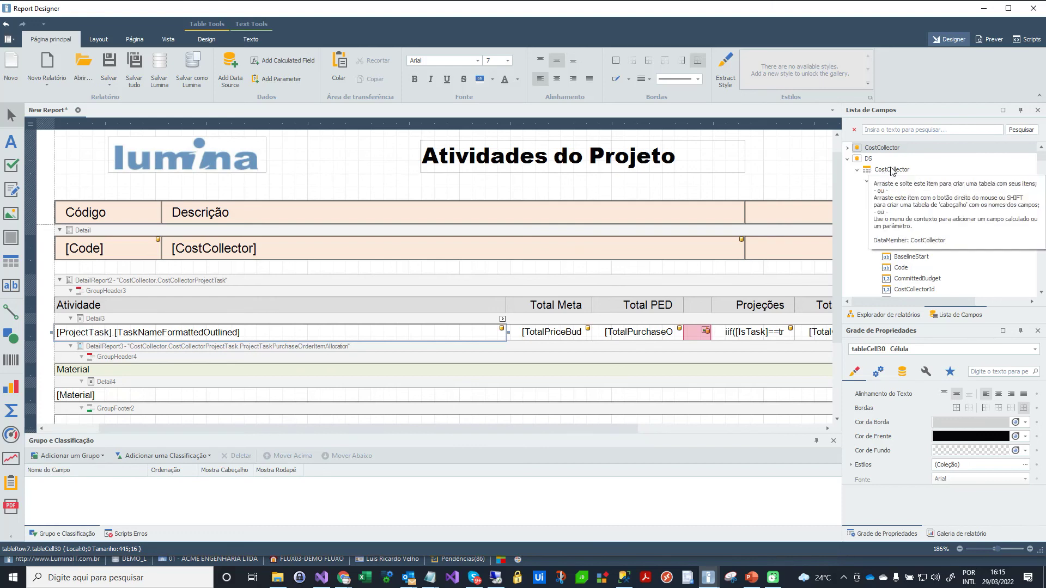
Rebind the Detail3 task-name cell to TaskNameFormattedOutlined from CostCollectorProjectTask, and check the task names in preview
left_click(921, 183)
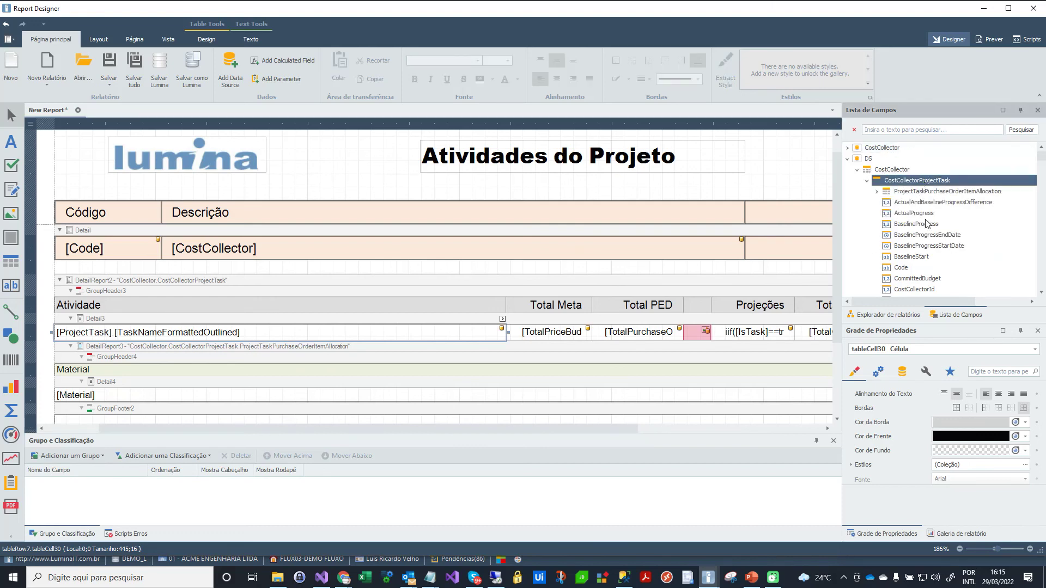
scroll(935, 242, "down", 10)
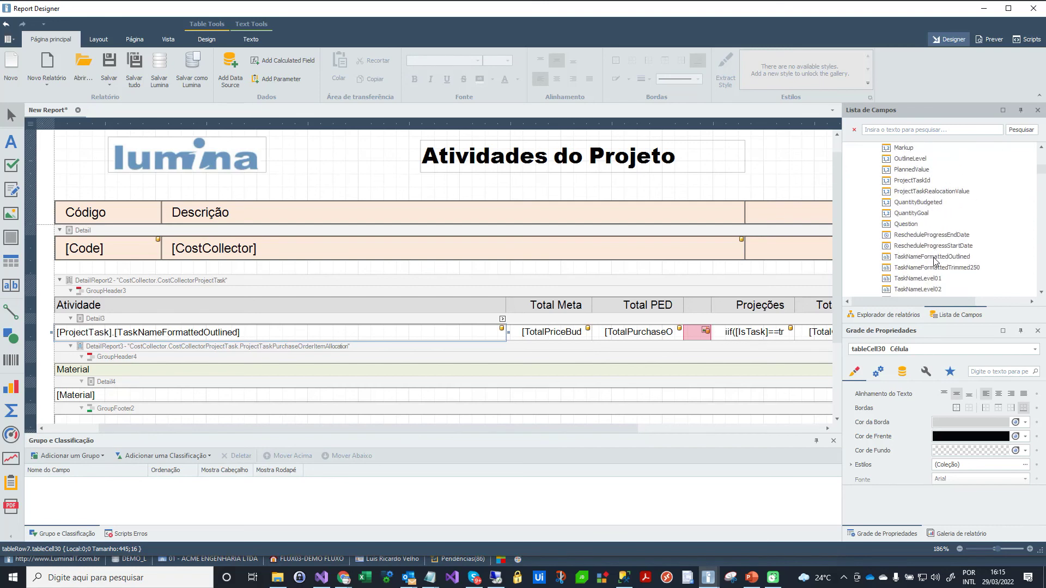
left_click(931, 259)
left_click_drag(925, 260, 481, 338)
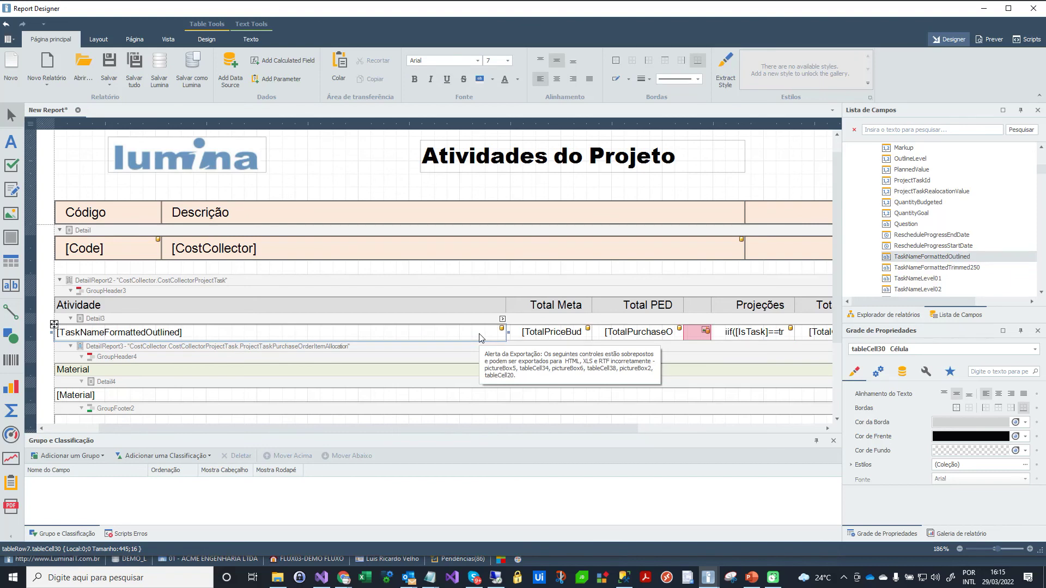
left_click(979, 42)
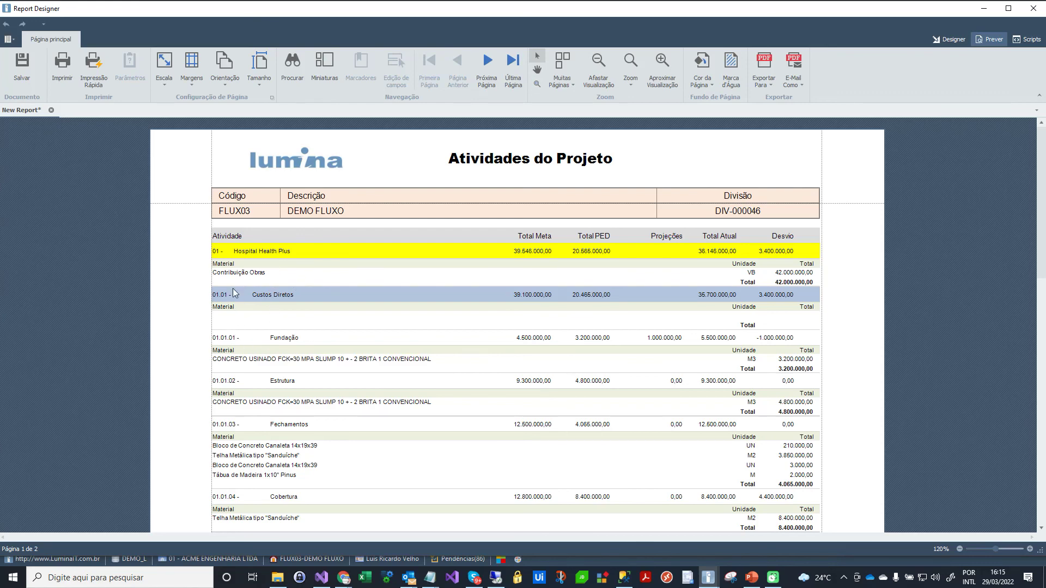
left_click(946, 38)
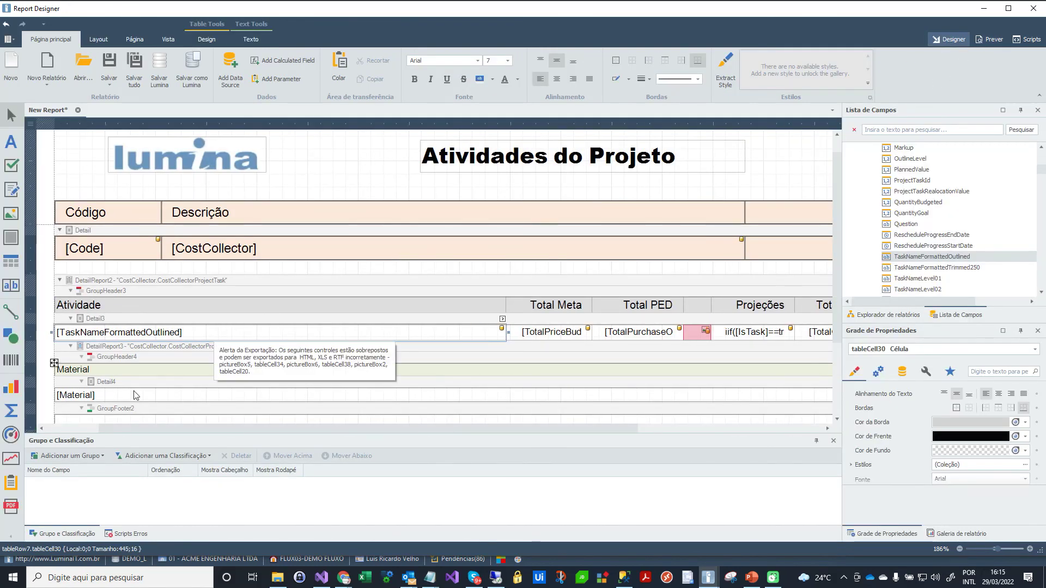
Set the expression for DetailReport3's Visible property to [IsTask], and check the report in preview
left_click(129, 347)
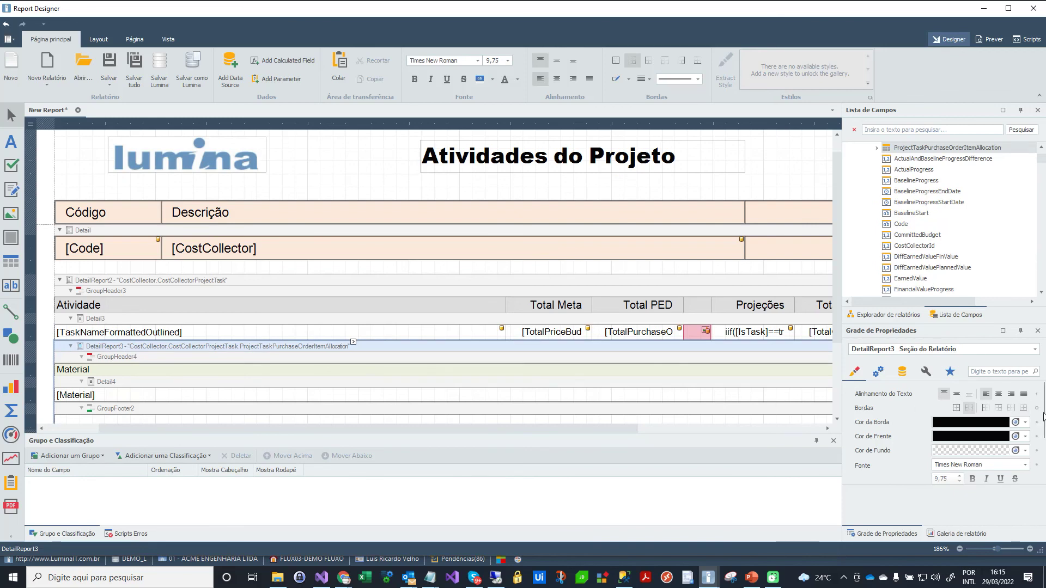
left_click(882, 373)
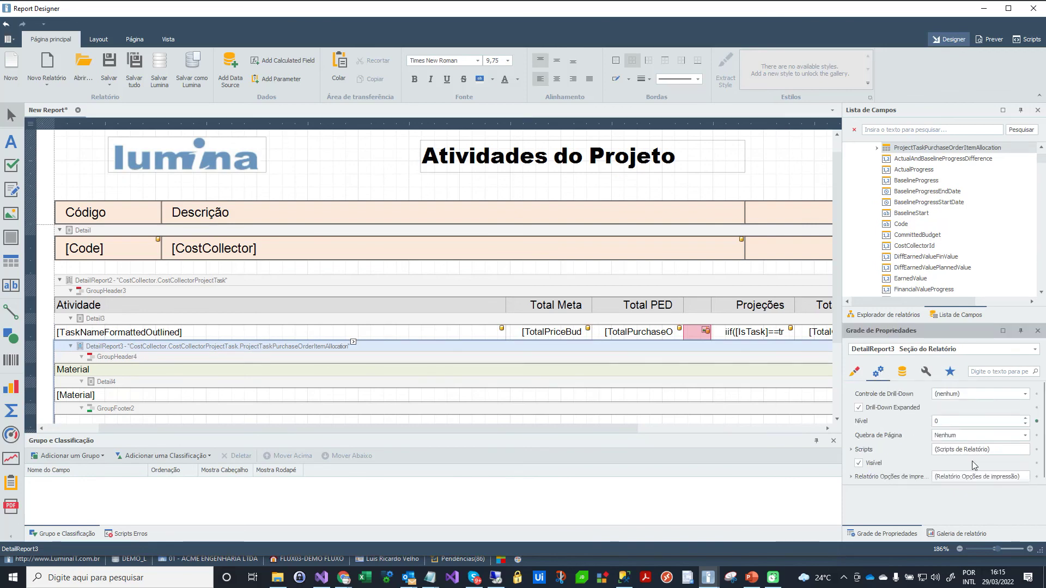
left_click(1037, 464)
left_click(1032, 467)
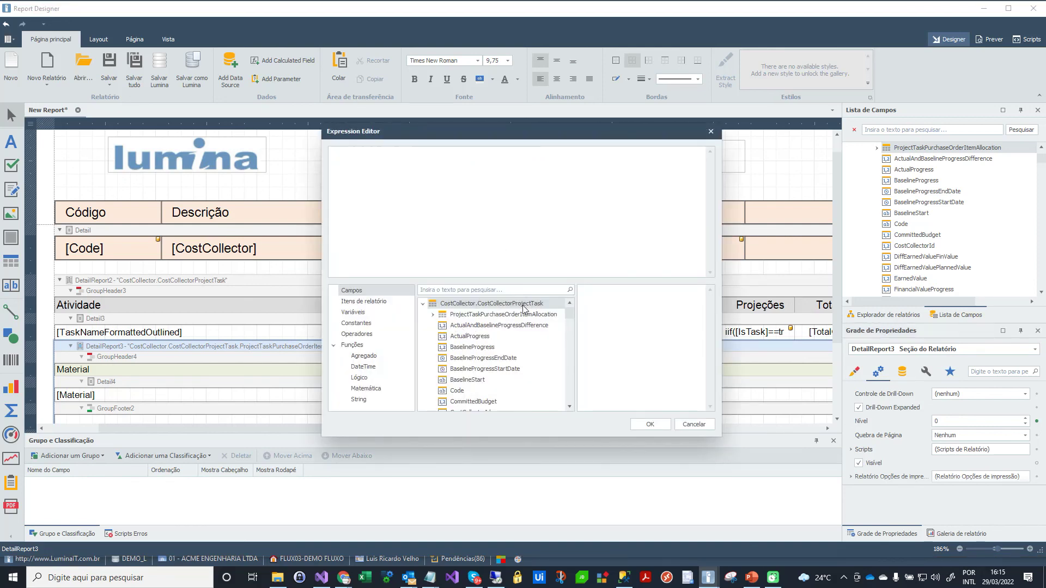
type("istask")
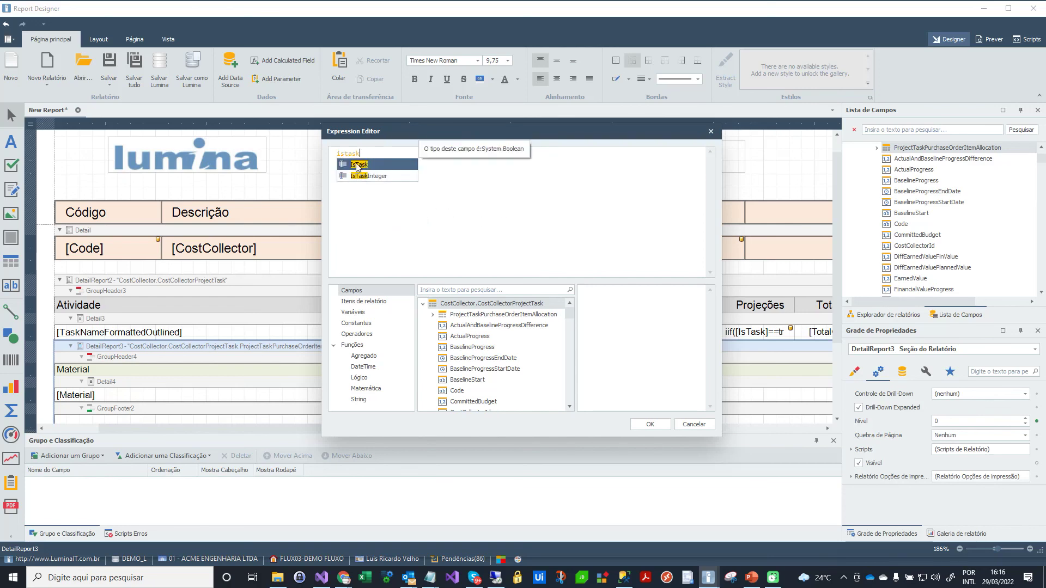
left_click(357, 165)
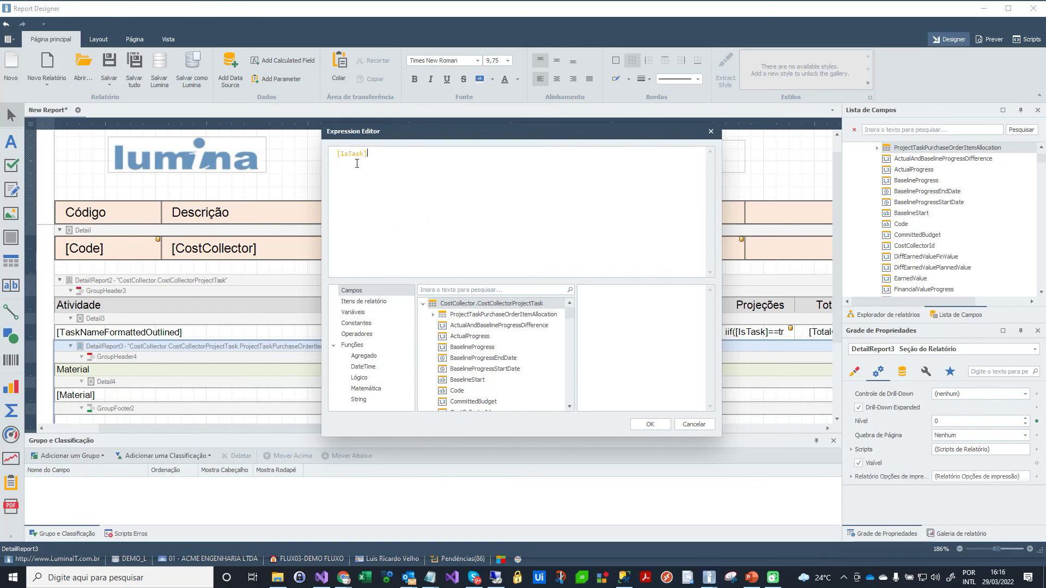
left_click(642, 426)
left_click(983, 41)
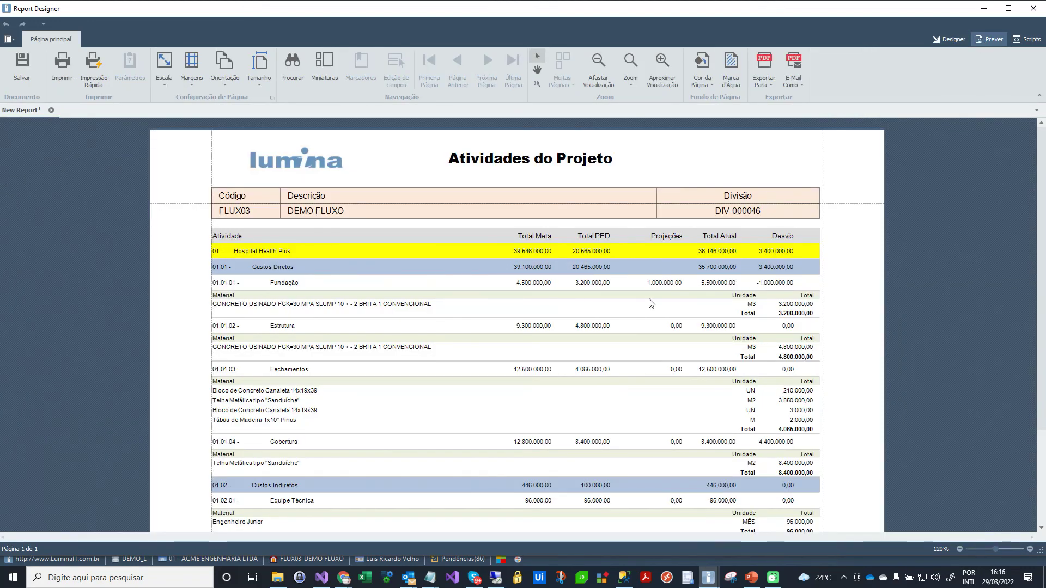
scroll(732, 366, "down", 1)
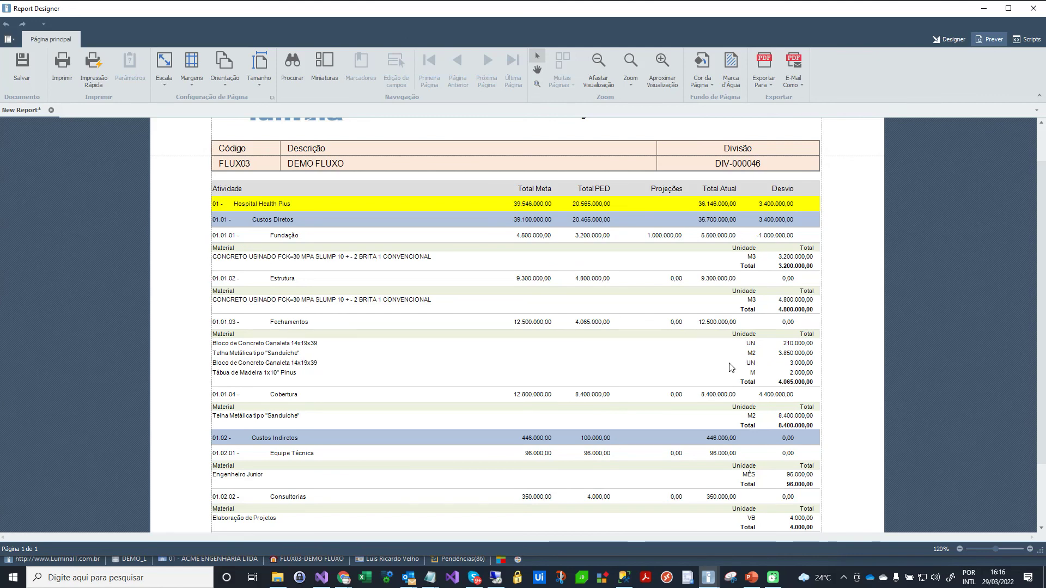
Return to the report design and collapse the DS data source in the field list
left_click(953, 39)
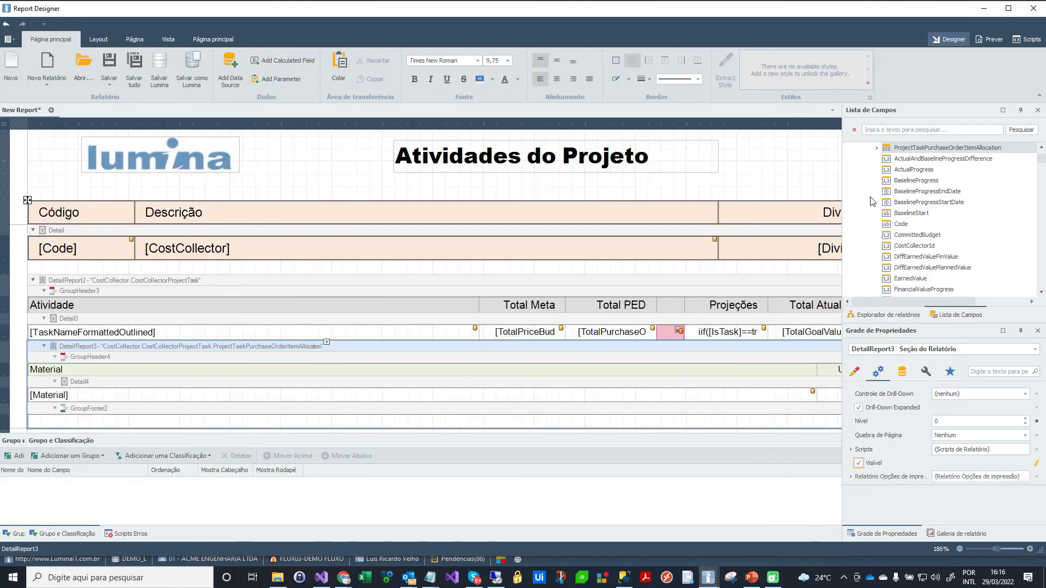
scroll(954, 213, "up", 5)
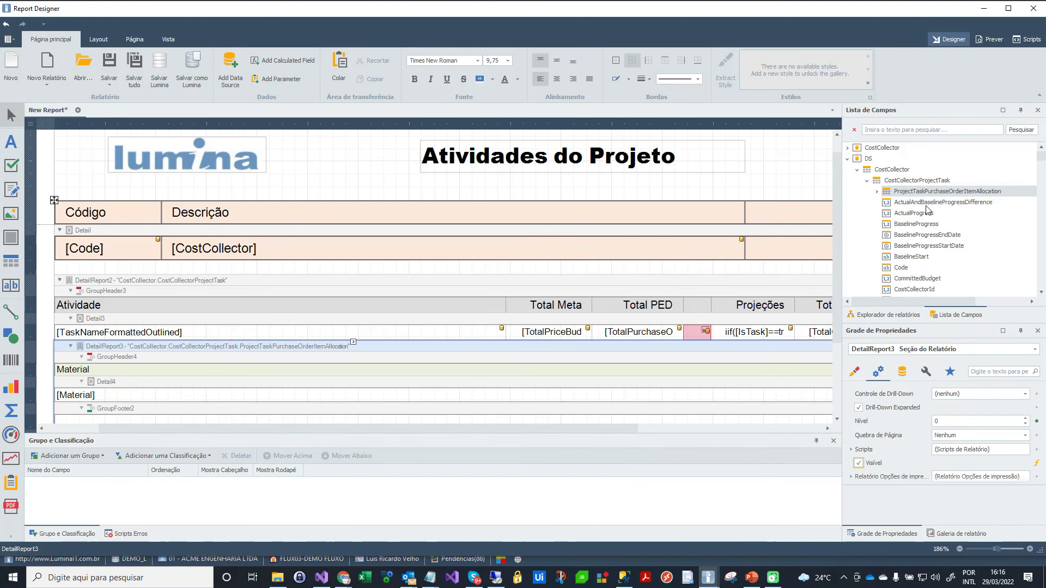
left_click(848, 159)
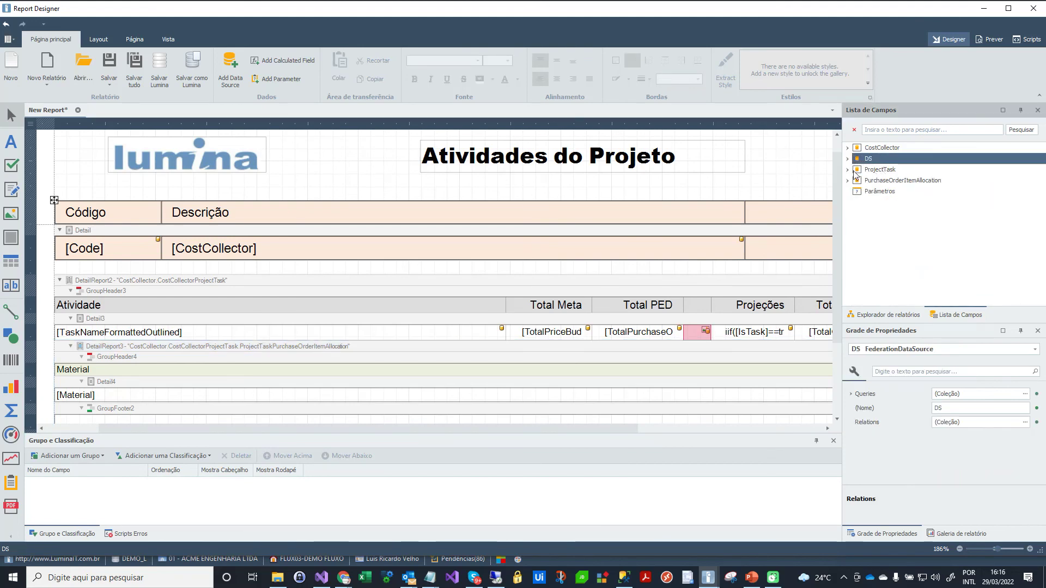